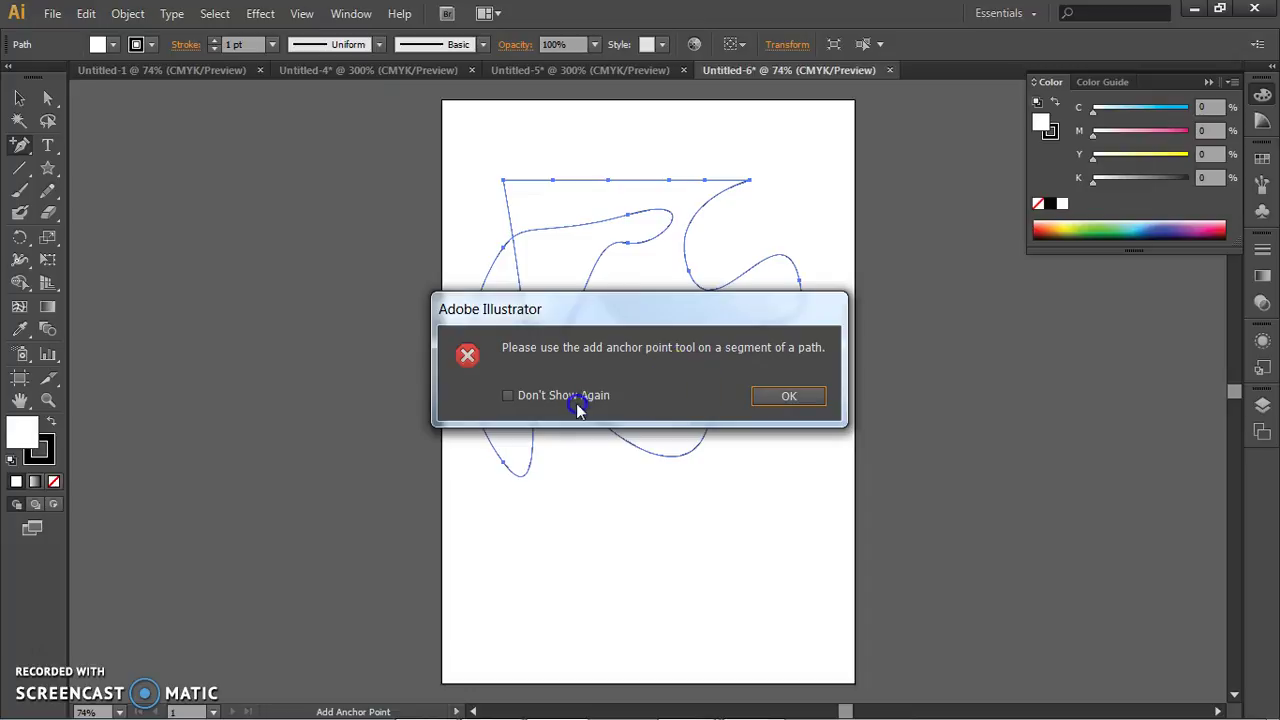
- Dismiss the warning and raise two anchor points on the path's straight top edge into peaks with Direct Selection
{"action": "left_click", "coordinate": [797, 397]}
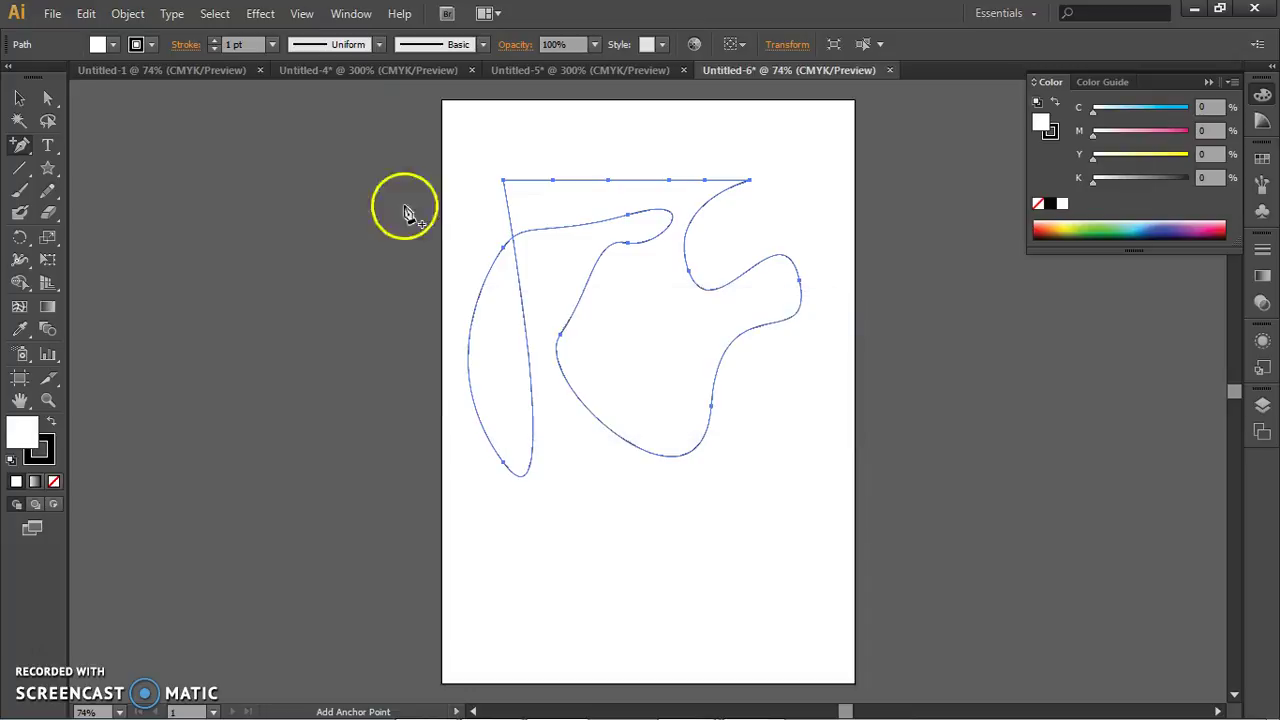
{"action": "left_click", "coordinate": [558, 157]}
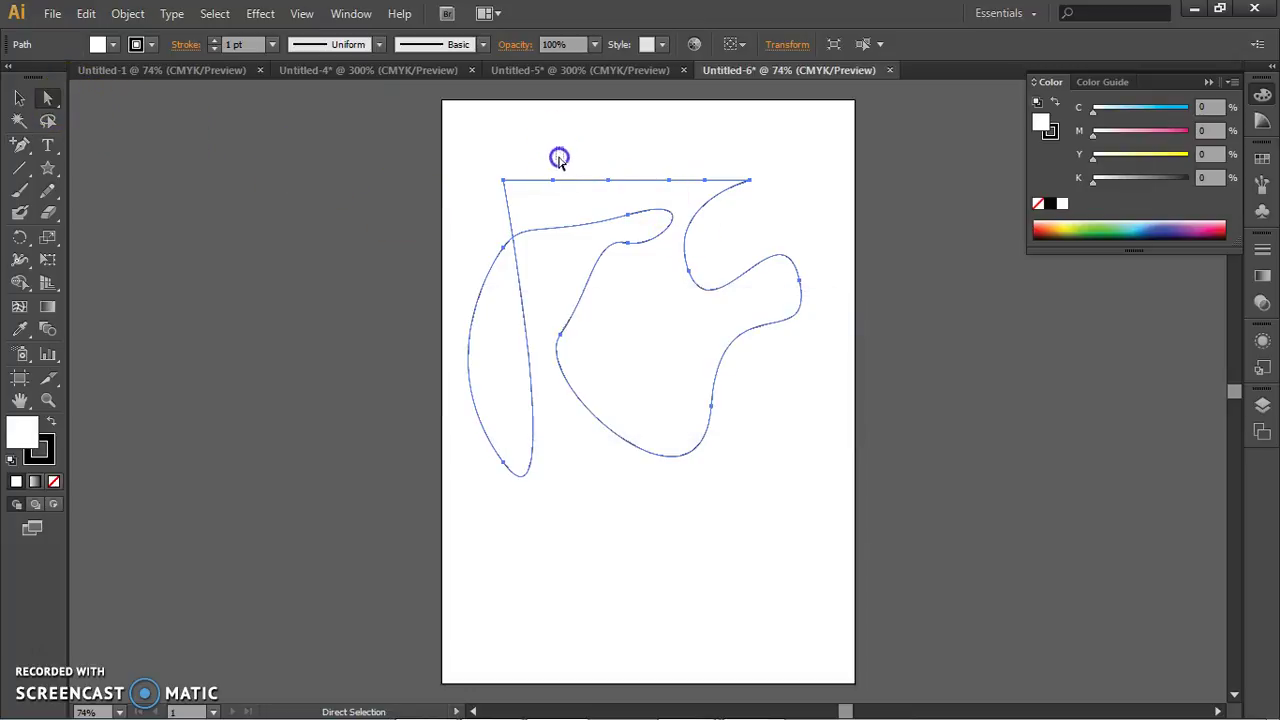
{"action": "left_click_drag", "start_coordinate": [537, 198], "coordinate": [547, 148]}
{"action": "left_click_drag", "start_coordinate": [669, 187], "coordinate": [661, 152]}
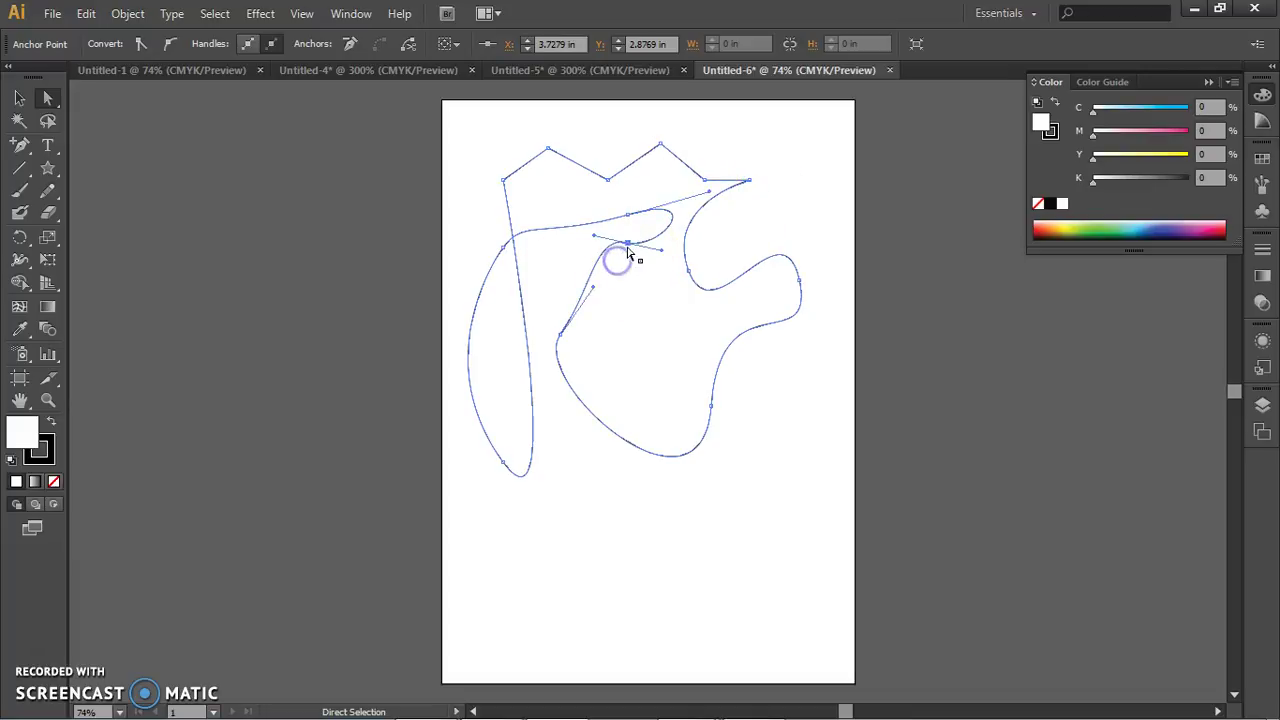
- Lower the anchor point on the underside of the upper hook to widen it, and shift the whole path slightly right
{"action": "left_click_drag", "start_coordinate": [628, 246], "coordinate": [634, 277]}
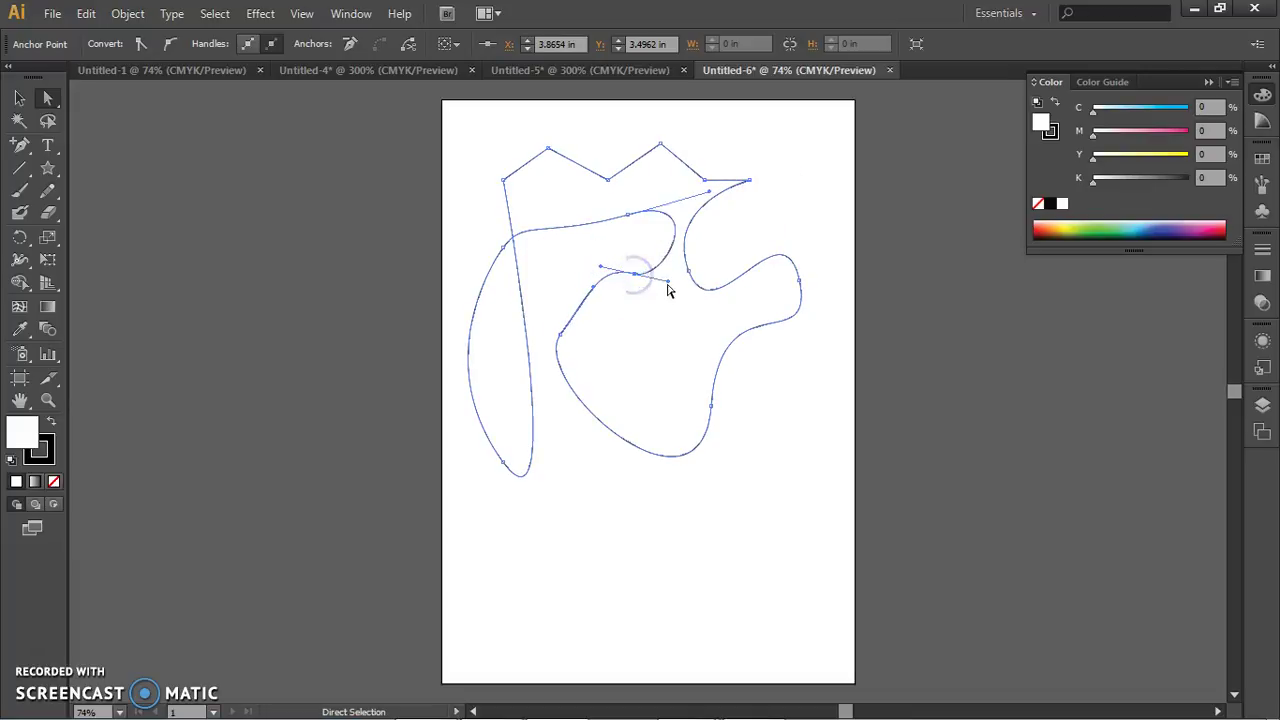
{"action": "left_click_drag", "start_coordinate": [666, 283], "coordinate": [662, 295]}
{"action": "left_click_drag", "start_coordinate": [620, 209], "coordinate": [631, 181]}
{"action": "left_click", "coordinate": [613, 193]}
{"action": "left_click", "coordinate": [539, 167]}
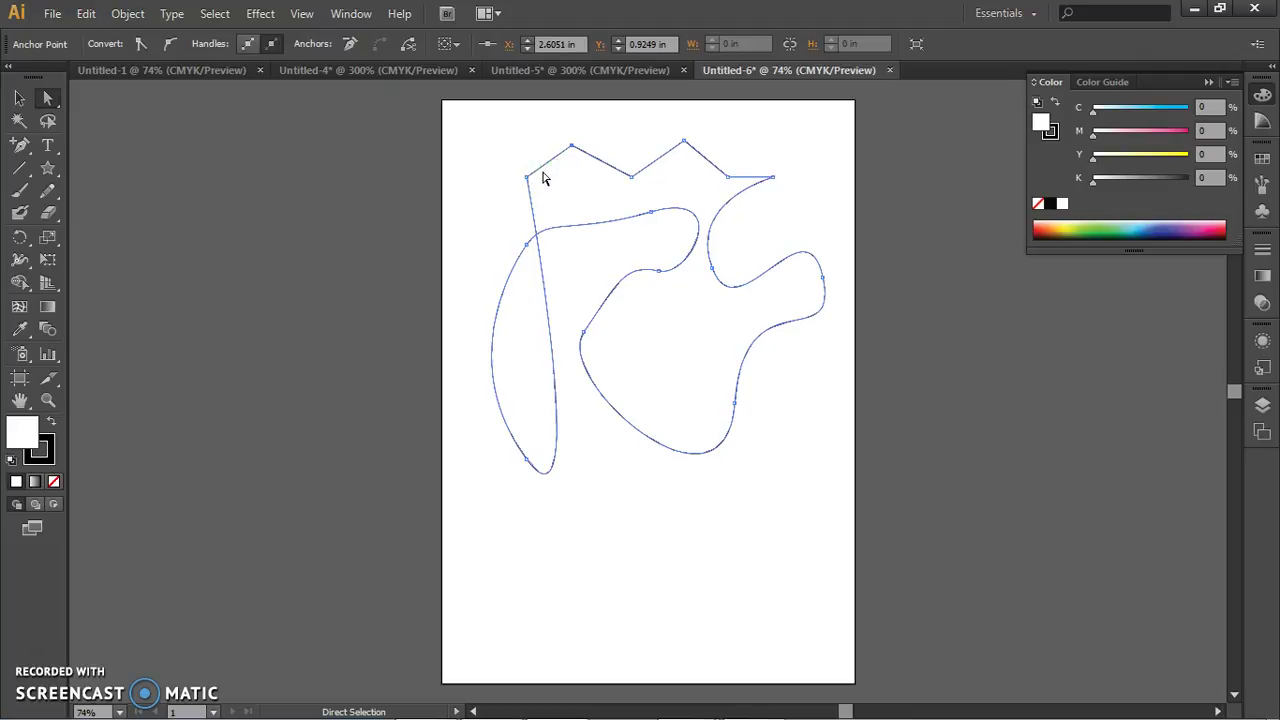
- Steepen the direction handle on the upper hook's top anchor so that the edge beside it dips, and nudge the path
{"action": "left_click_drag", "start_coordinate": [632, 204], "coordinate": [631, 204]}
{"action": "left_click_drag", "start_coordinate": [570, 240], "coordinate": [559, 275]}
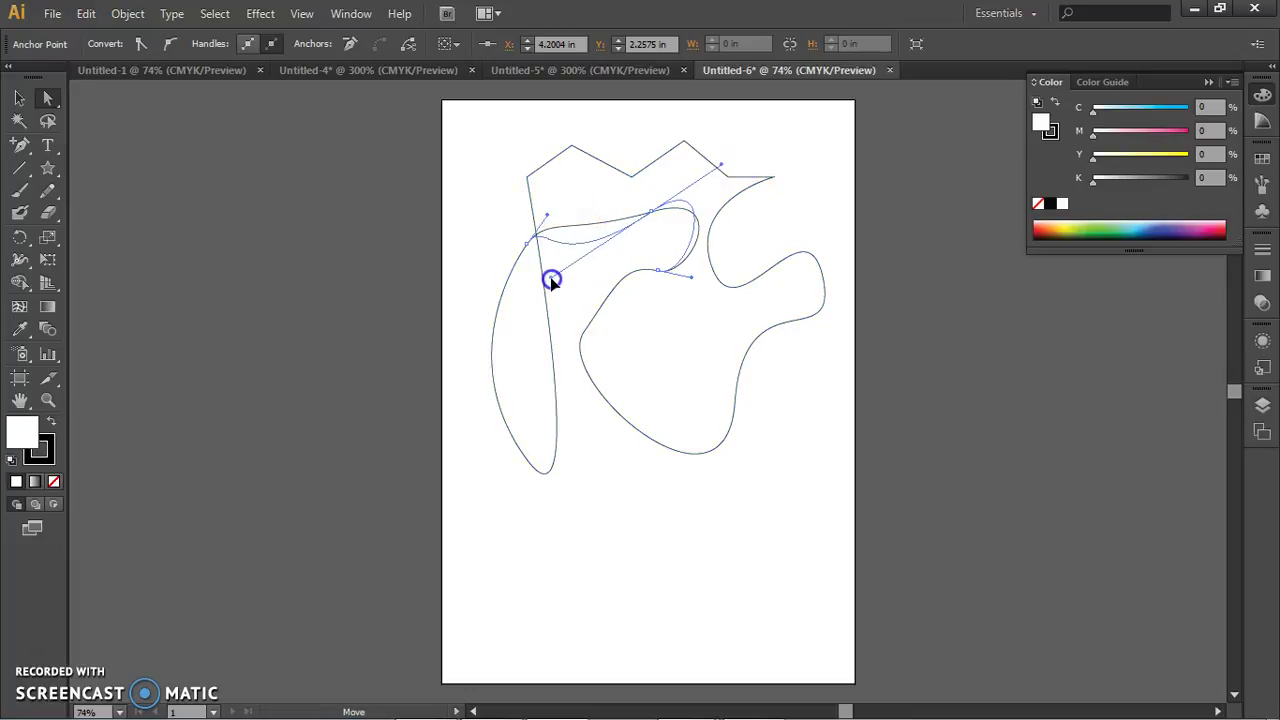
{"action": "mouse_move", "coordinate": [620, 346]}
{"action": "left_mouse_down"}
{"action": "mouse_move", "coordinate": [577, 320]}
{"action": "mouse_move", "coordinate": [638, 362]}
{"action": "left_mouse_up"}
- Round the left side of the large central curve by adjusting the direction handles of its left anchor point
{"action": "left_click_drag", "start_coordinate": [591, 323], "coordinate": [557, 377]}
{"action": "left_click", "coordinate": [600, 360]}
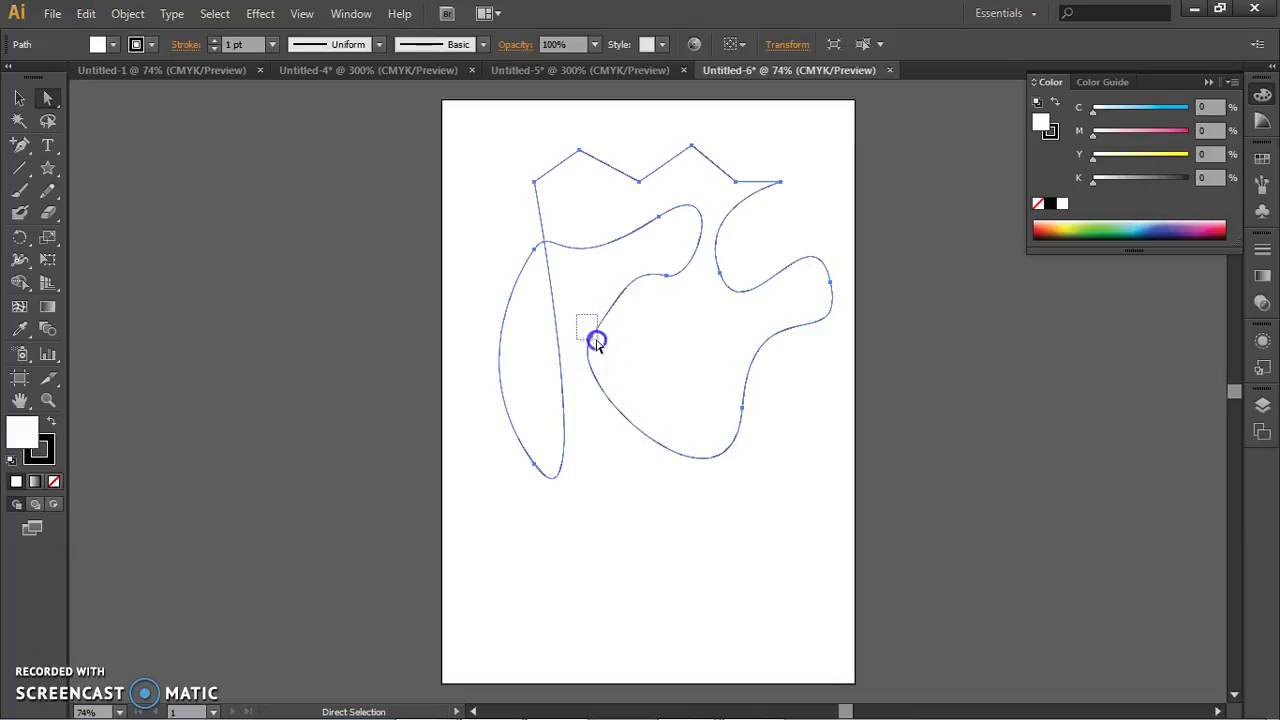
{"action": "left_click", "coordinate": [594, 340]}
{"action": "left_click", "coordinate": [588, 345]}
{"action": "left_click", "coordinate": [562, 390]}
{"action": "left_click_drag", "start_coordinate": [560, 389], "coordinate": [580, 429]}
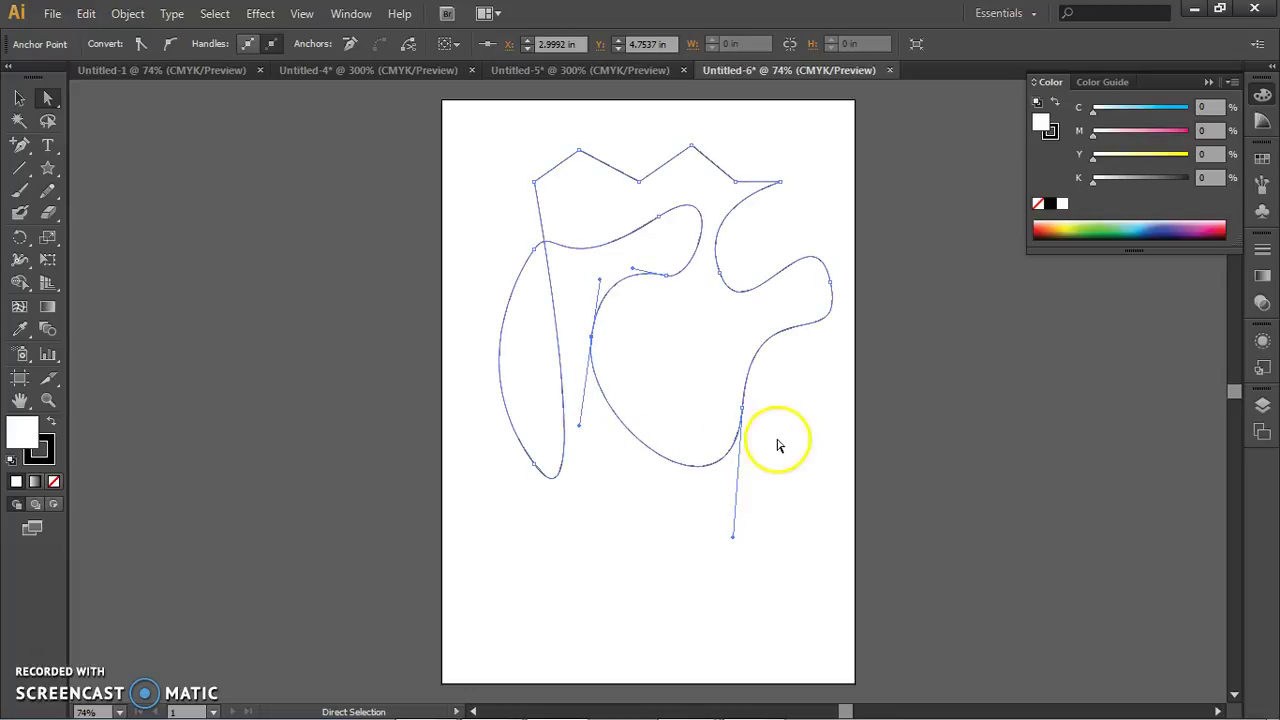
- Tilt the direction handles of the central curve's lower-right anchor point and reposition the whole path slightly
{"action": "left_click_drag", "start_coordinate": [706, 397], "coordinate": [707, 398]}
{"action": "left_click_drag", "start_coordinate": [736, 545], "coordinate": [706, 520]}
{"action": "mouse_move", "coordinate": [709, 392]}
{"action": "left_mouse_down"}
{"action": "mouse_move", "coordinate": [746, 430]}
{"action": "mouse_move", "coordinate": [716, 402]}
{"action": "left_mouse_up"}
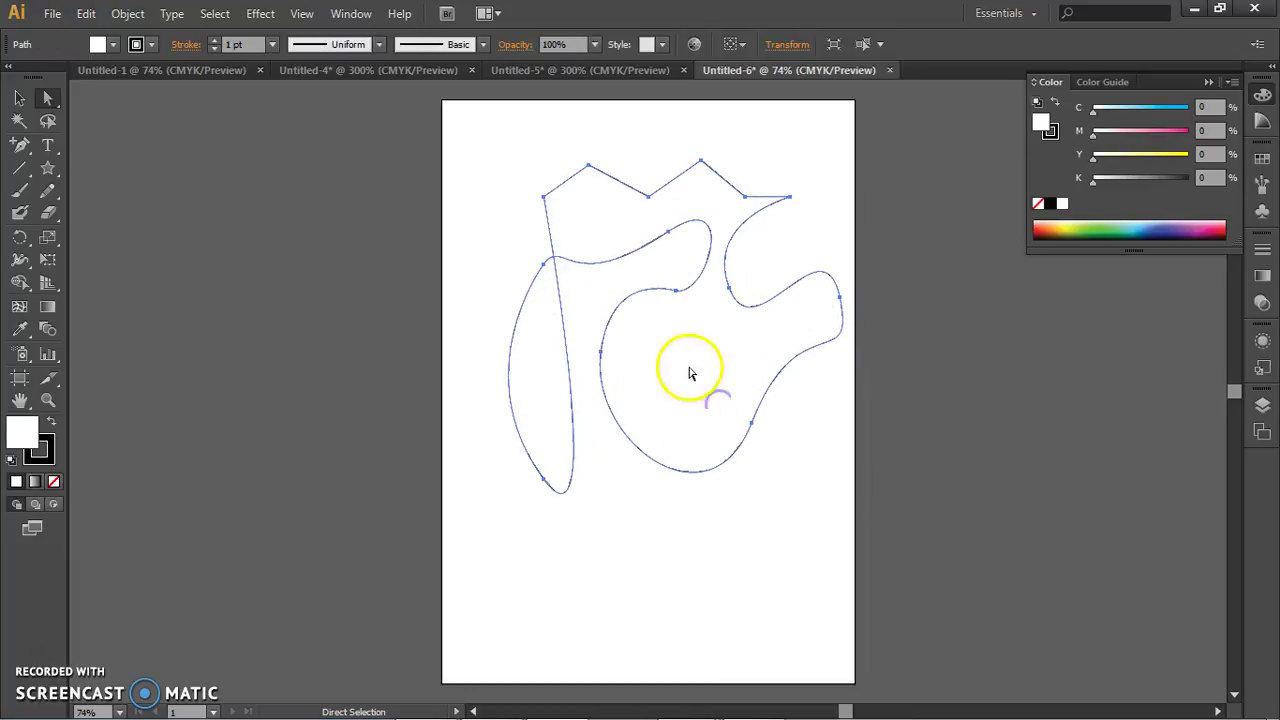
{"action": "left_click", "coordinate": [785, 456]}
{"action": "left_click_drag", "start_coordinate": [736, 412], "coordinate": [732, 403]}
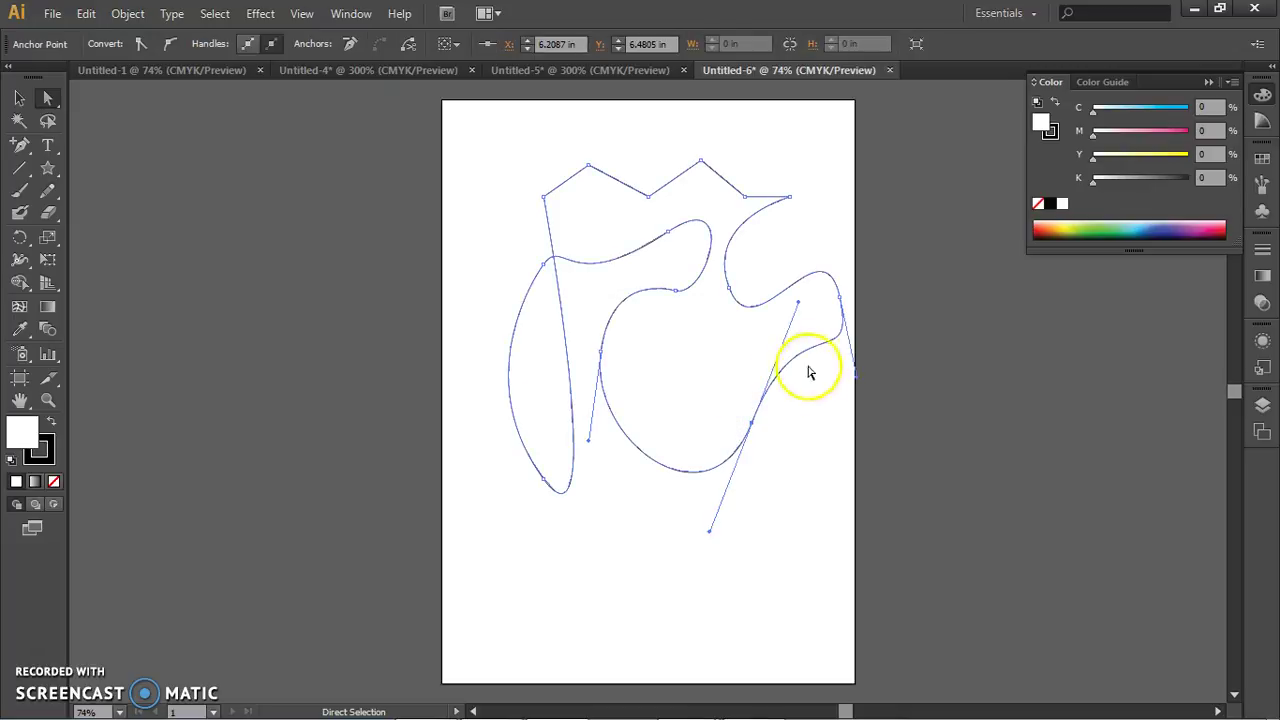
{"action": "left_click_drag", "start_coordinate": [743, 357], "coordinate": [734, 381]}
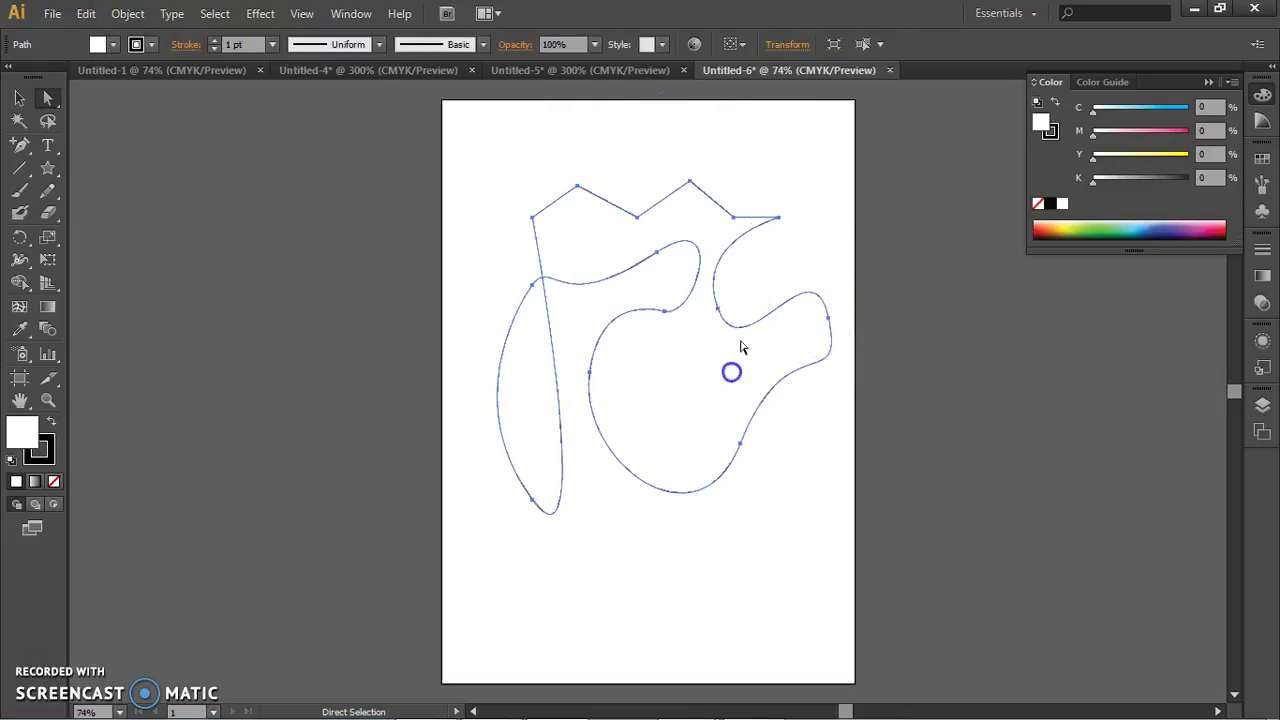
- Narrow the path's right-hand lobe by shortening and re-angling both direction handles of its tip anchor point
{"action": "left_click_drag", "start_coordinate": [710, 321], "coordinate": [706, 323]}
{"action": "left_click", "coordinate": [836, 311]}
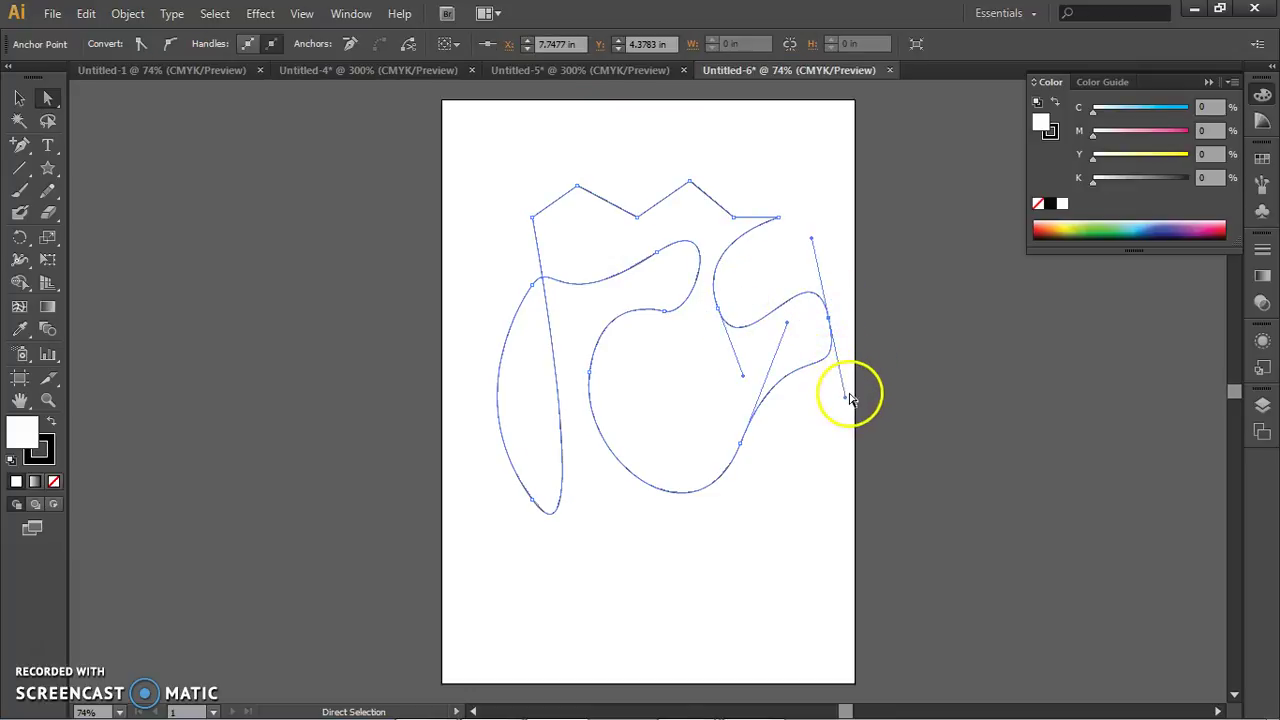
{"action": "left_click_drag", "start_coordinate": [847, 400], "coordinate": [842, 356]}
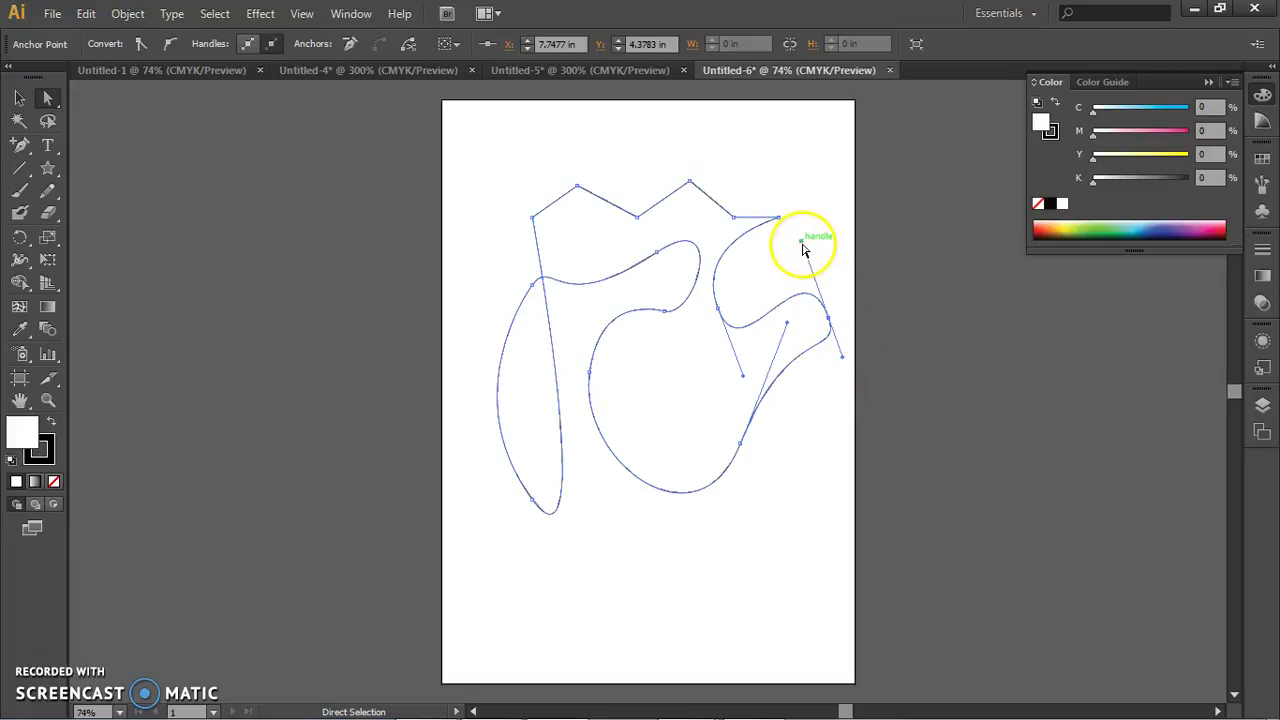
{"action": "left_click_drag", "start_coordinate": [801, 246], "coordinate": [807, 258]}
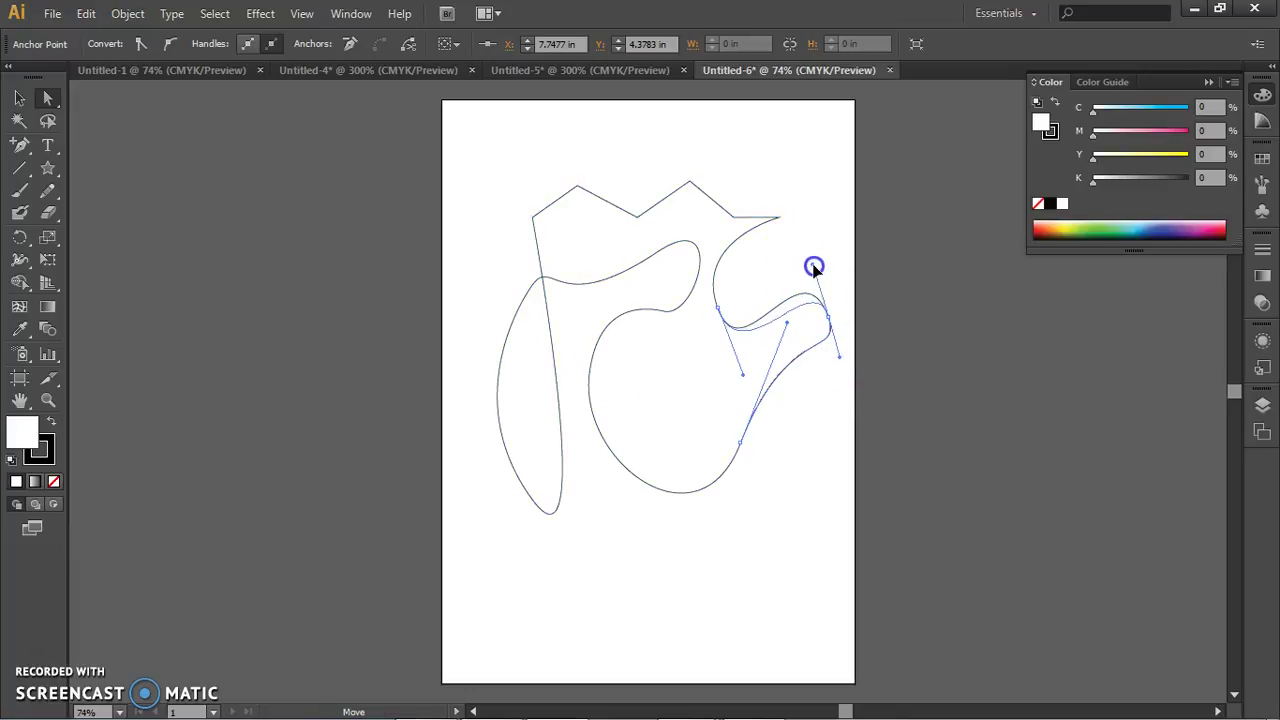
{"action": "left_click_drag", "start_coordinate": [798, 279], "coordinate": [826, 257]}
{"action": "left_click", "coordinate": [794, 406]}
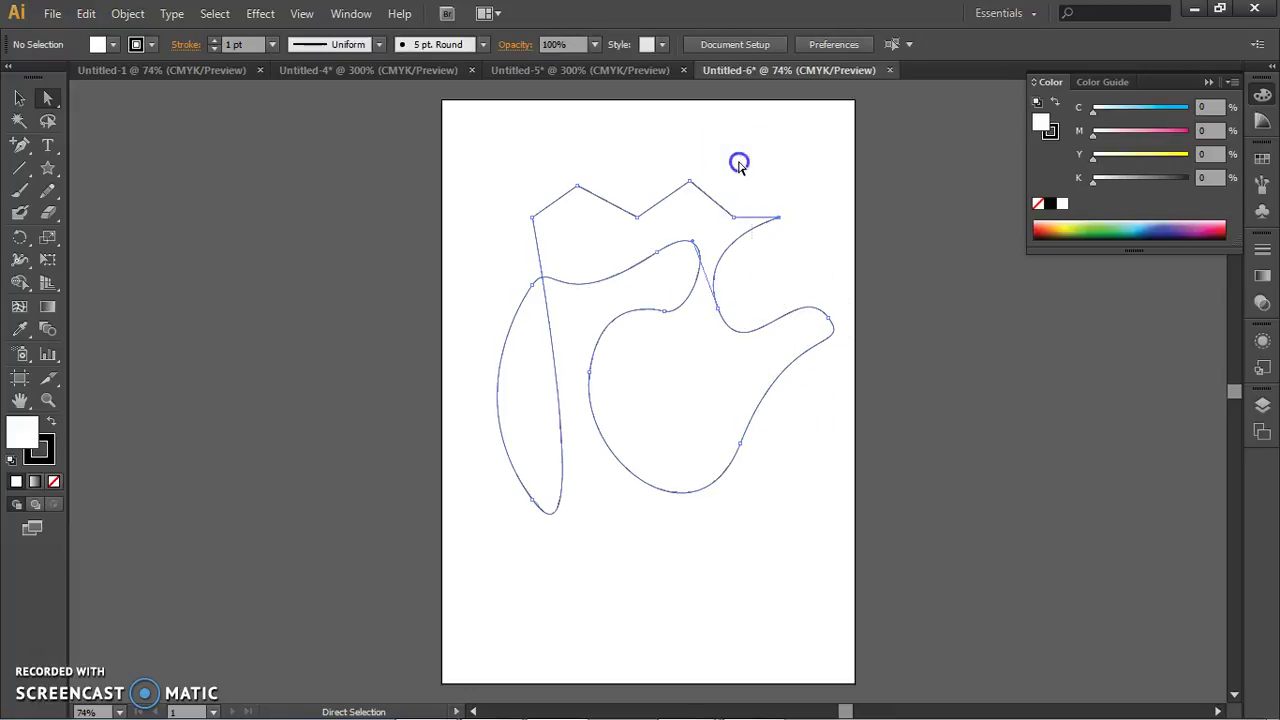
- Nudge the path and move the left loop's upper anchor point outward and down to broaden the loop's shoulder
{"action": "left_click_drag", "start_coordinate": [704, 228], "coordinate": [709, 257]}
{"action": "left_click", "coordinate": [560, 327]}
{"action": "left_click_drag", "start_coordinate": [517, 277], "coordinate": [538, 233]}
{"action": "left_click", "coordinate": [614, 449]}
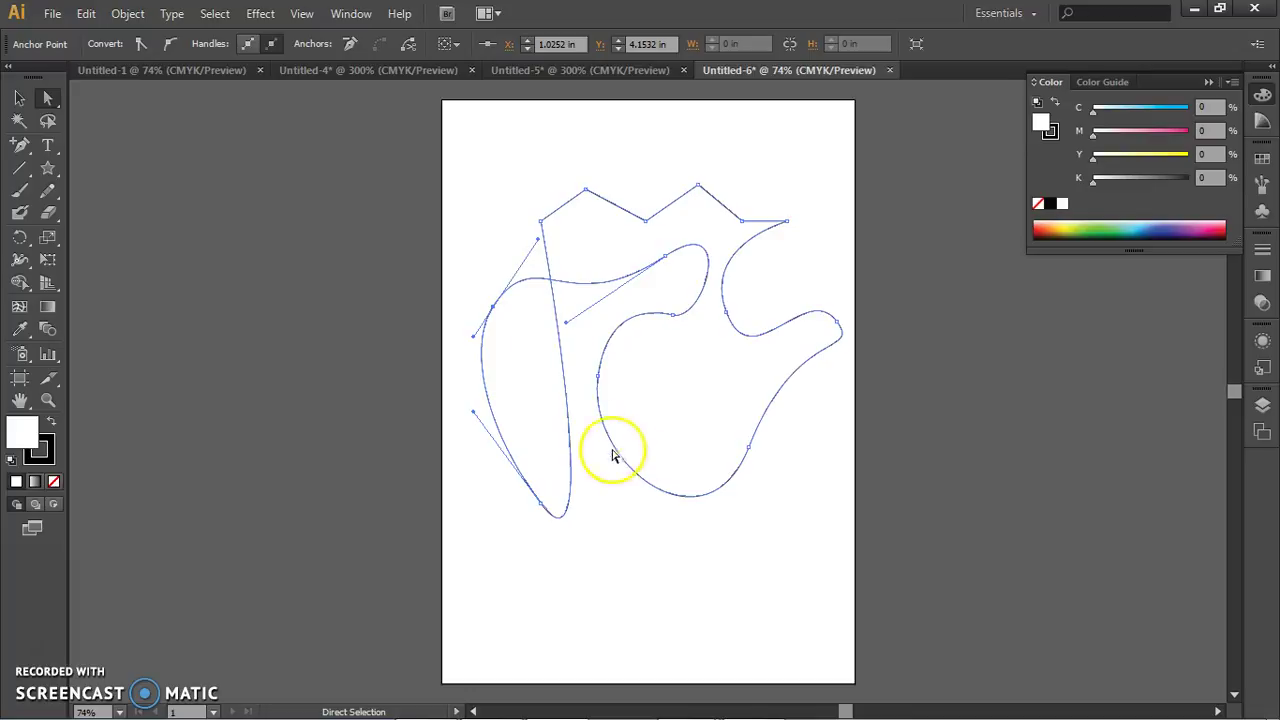
- Flatten the bottom of the left loop by rotating the direction handle of its bottom anchor point
{"action": "left_click_drag", "start_coordinate": [560, 526], "coordinate": [509, 483]}
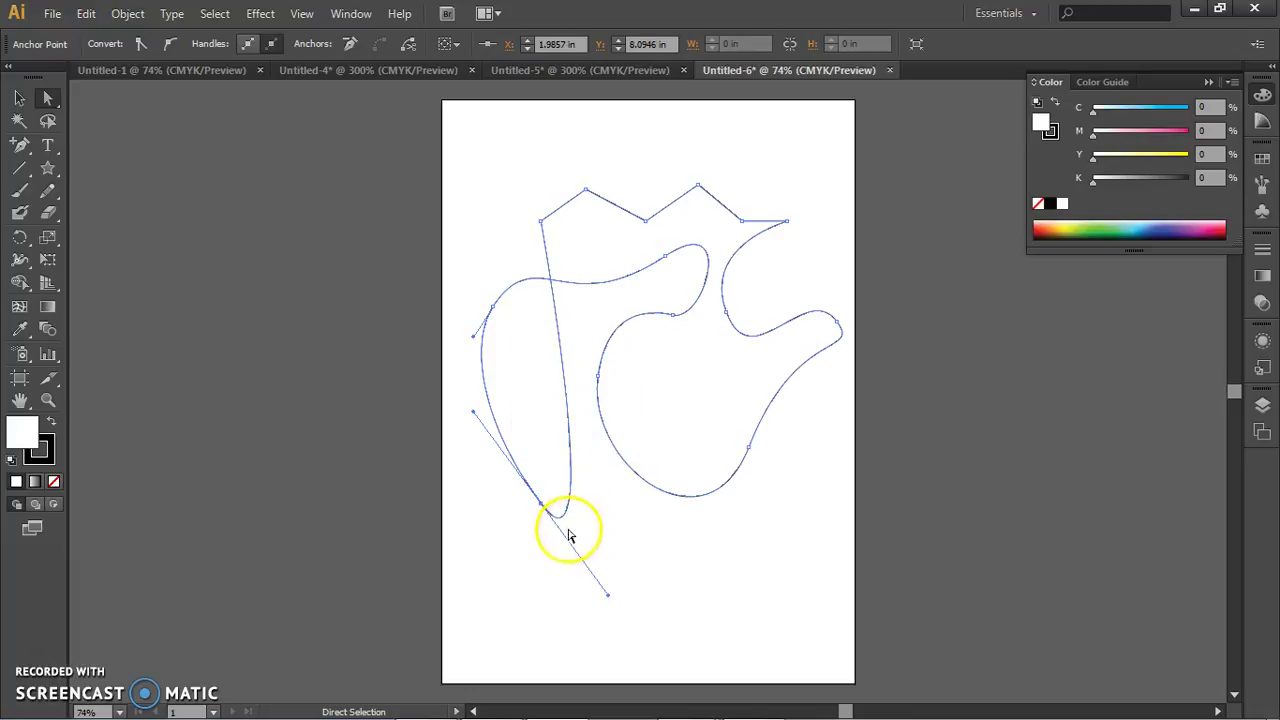
{"action": "left_click", "coordinate": [618, 599]}
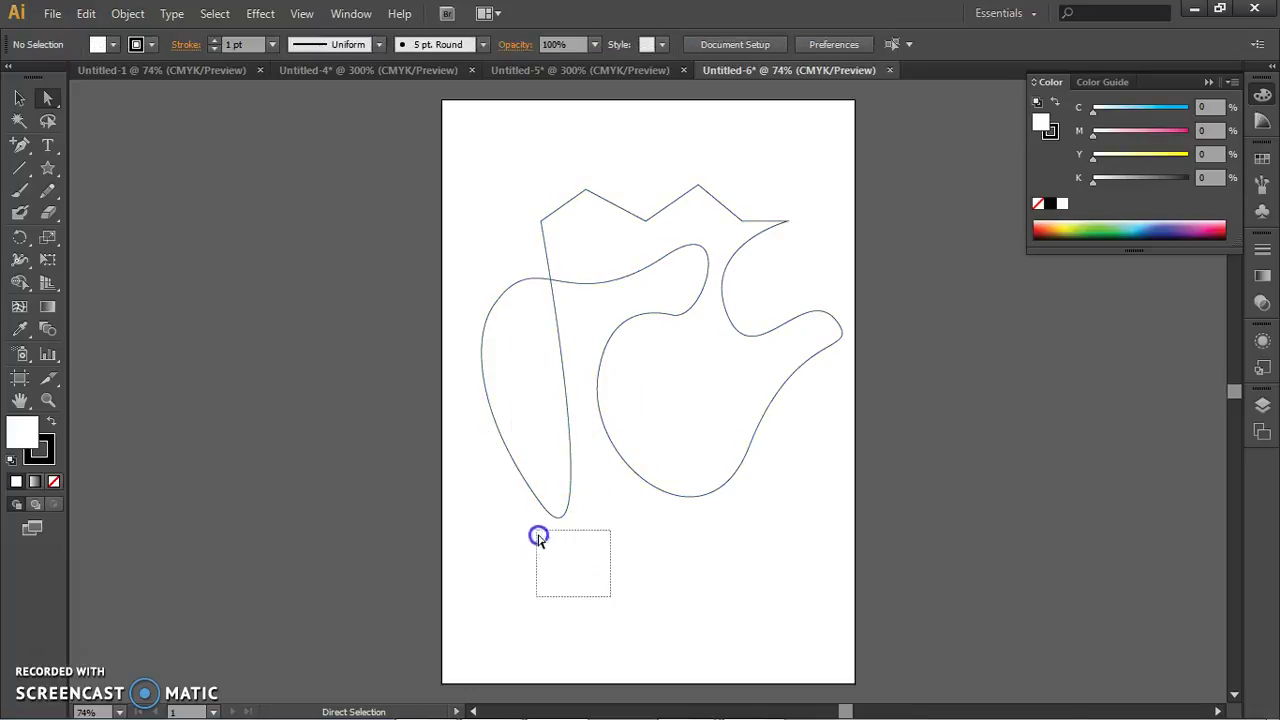
{"action": "left_click_drag", "start_coordinate": [538, 538], "coordinate": [548, 508]}
{"action": "left_click_drag", "start_coordinate": [609, 591], "coordinate": [614, 517]}
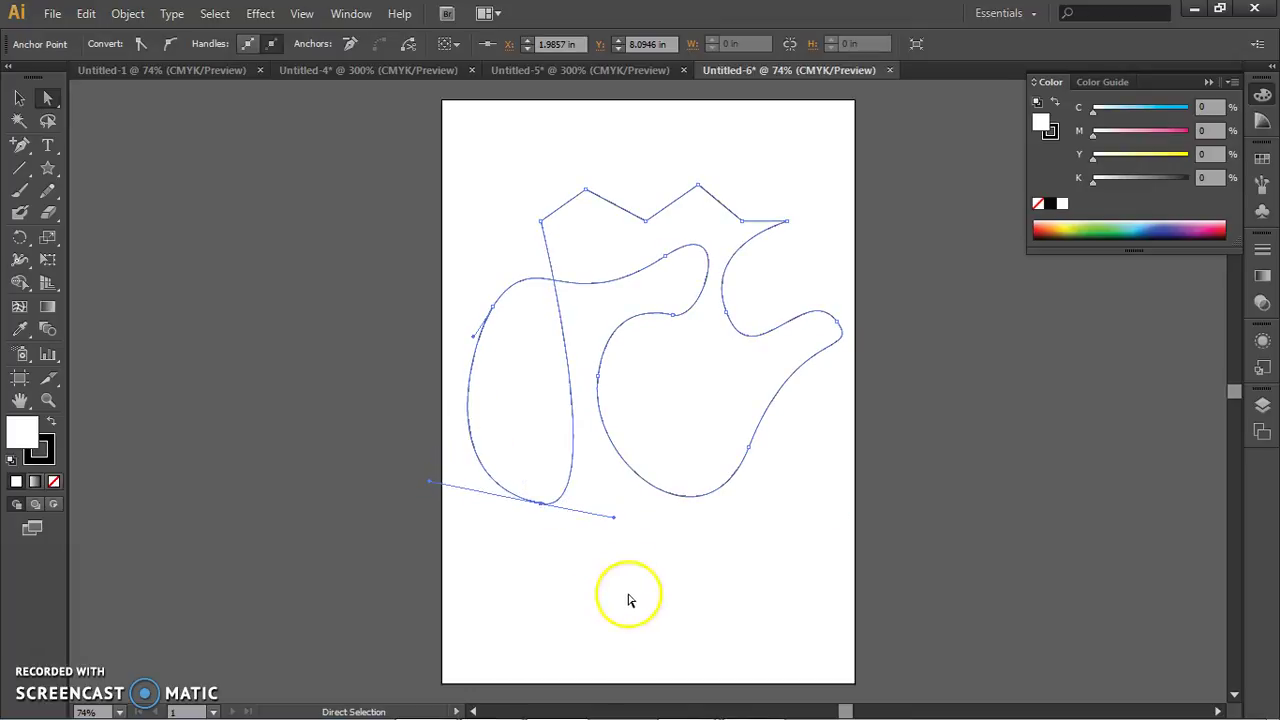
- Move the corner anchor at the left end of the zigzag top edge slightly outward
{"action": "left_click", "coordinate": [630, 600]}
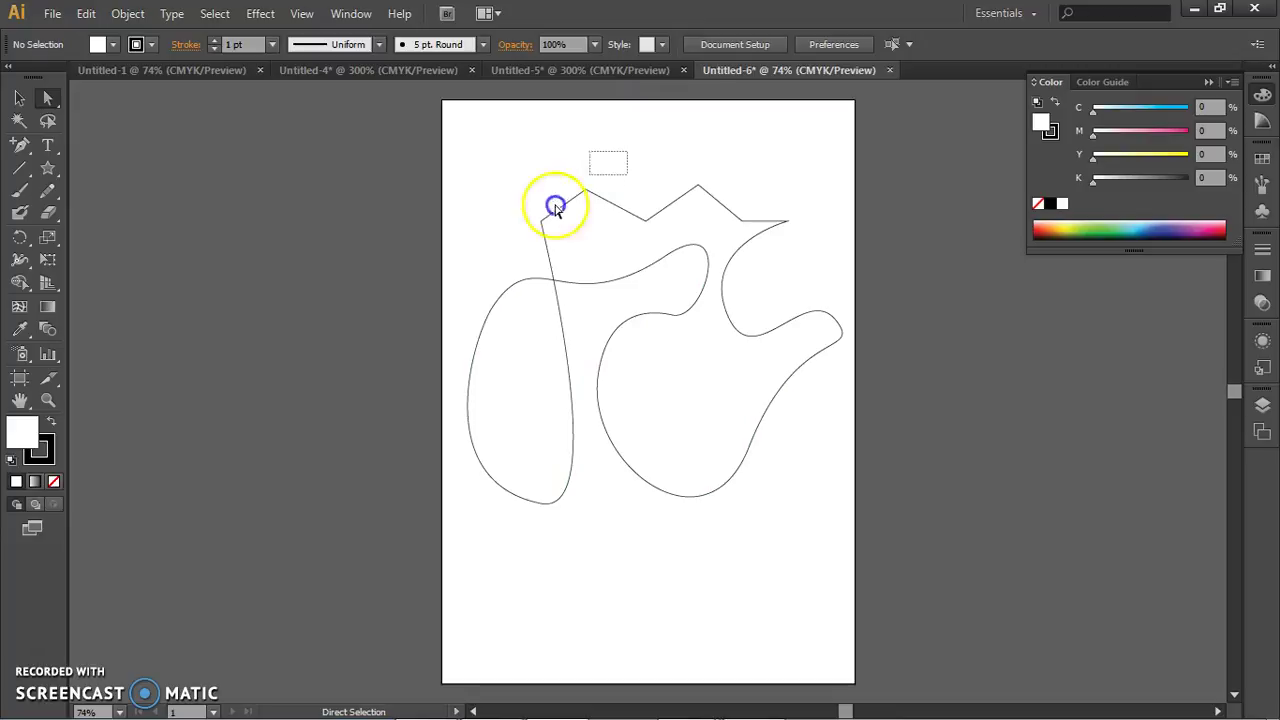
{"action": "left_click", "coordinate": [605, 195]}
{"action": "mouse_move", "coordinate": [540, 220]}
{"action": "left_mouse_down"}
{"action": "mouse_move", "coordinate": [574, 237]}
{"action": "mouse_move", "coordinate": [522, 218]}
{"action": "left_mouse_up"}
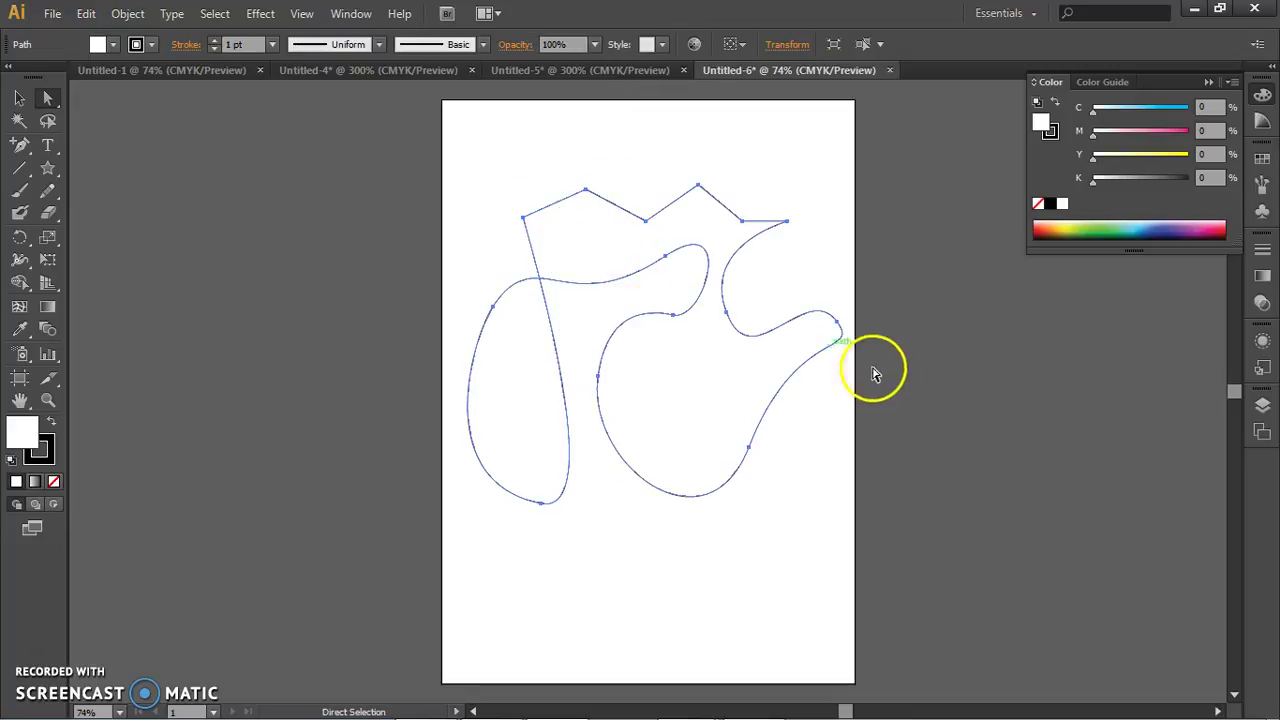
- Draw a small rectangle on the artboard below the curved path
{"action": "left_click", "coordinate": [20, 147]}
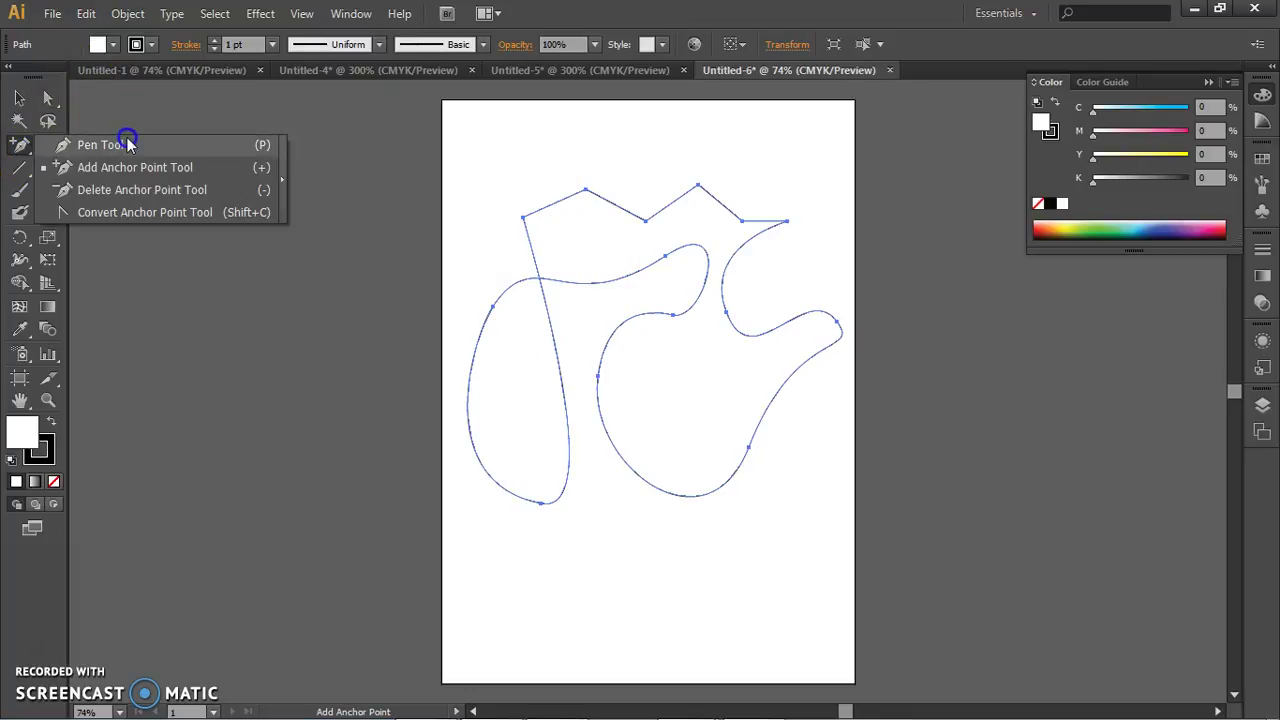
{"action": "left_click", "coordinate": [127, 140]}
{"action": "left_click", "coordinate": [22, 100]}
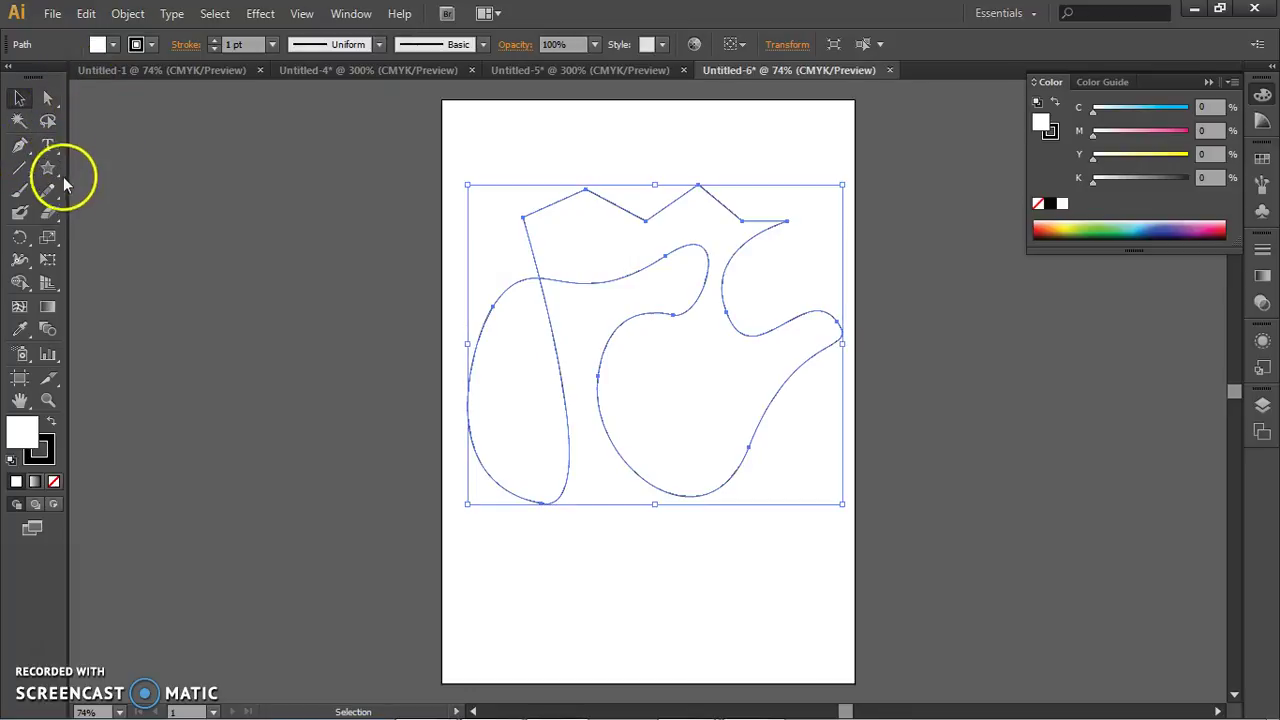
{"action": "left_click", "coordinate": [48, 169]}
{"action": "left_click", "coordinate": [132, 167]}
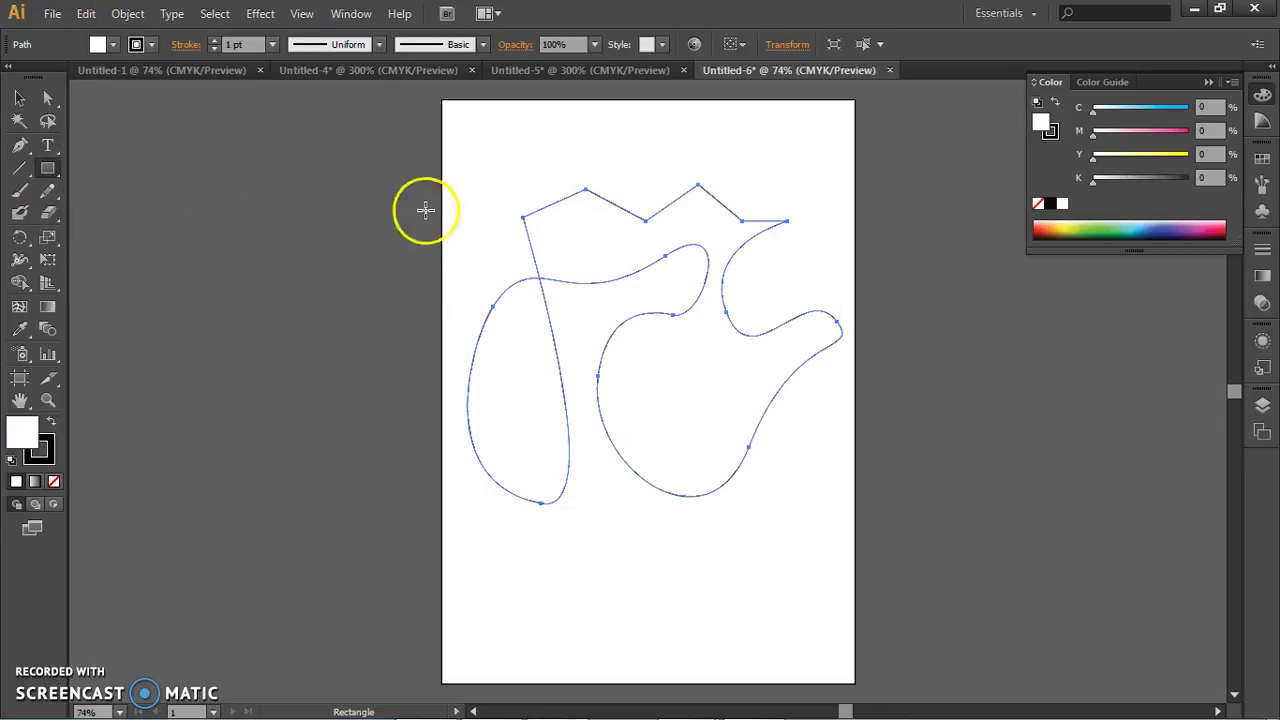
{"action": "left_click_drag", "start_coordinate": [551, 537], "coordinate": [661, 634]}
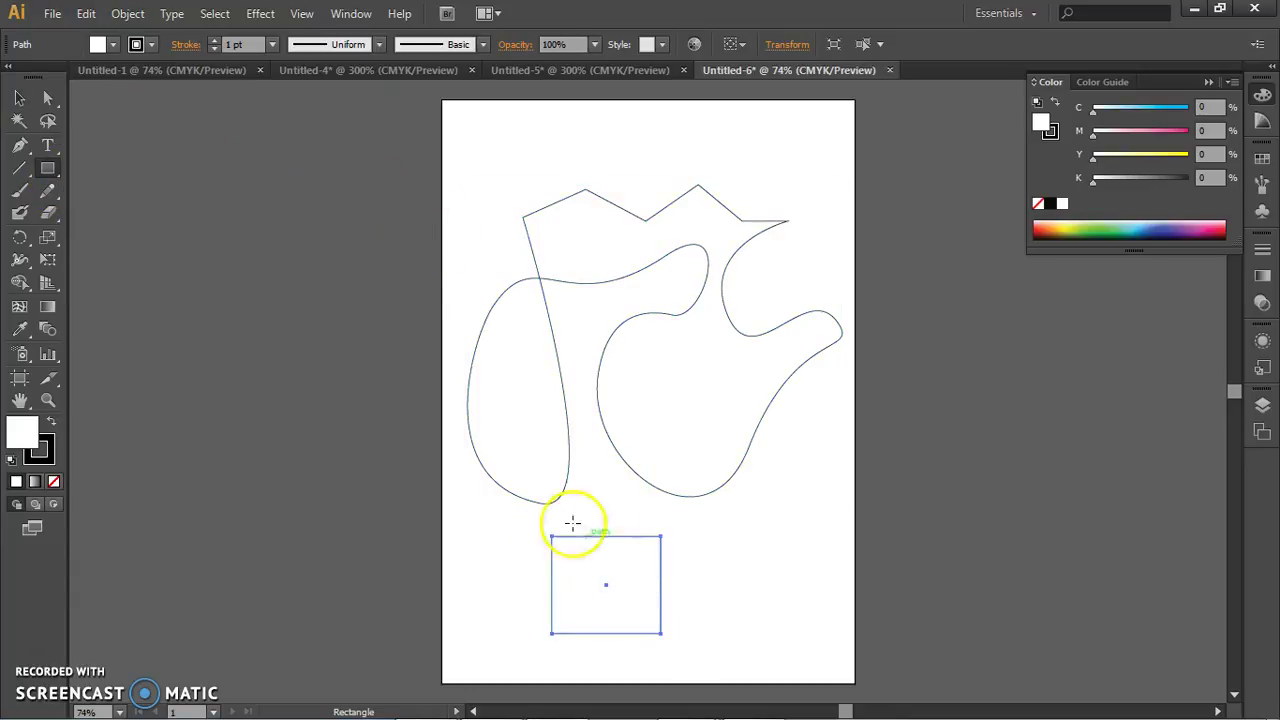
- Add three anchor points along the rectangle's top edge and four along its right edge
{"action": "left_click", "coordinate": [21, 148]}
{"action": "left_click", "coordinate": [96, 167]}
{"action": "left_click", "coordinate": [576, 537]}
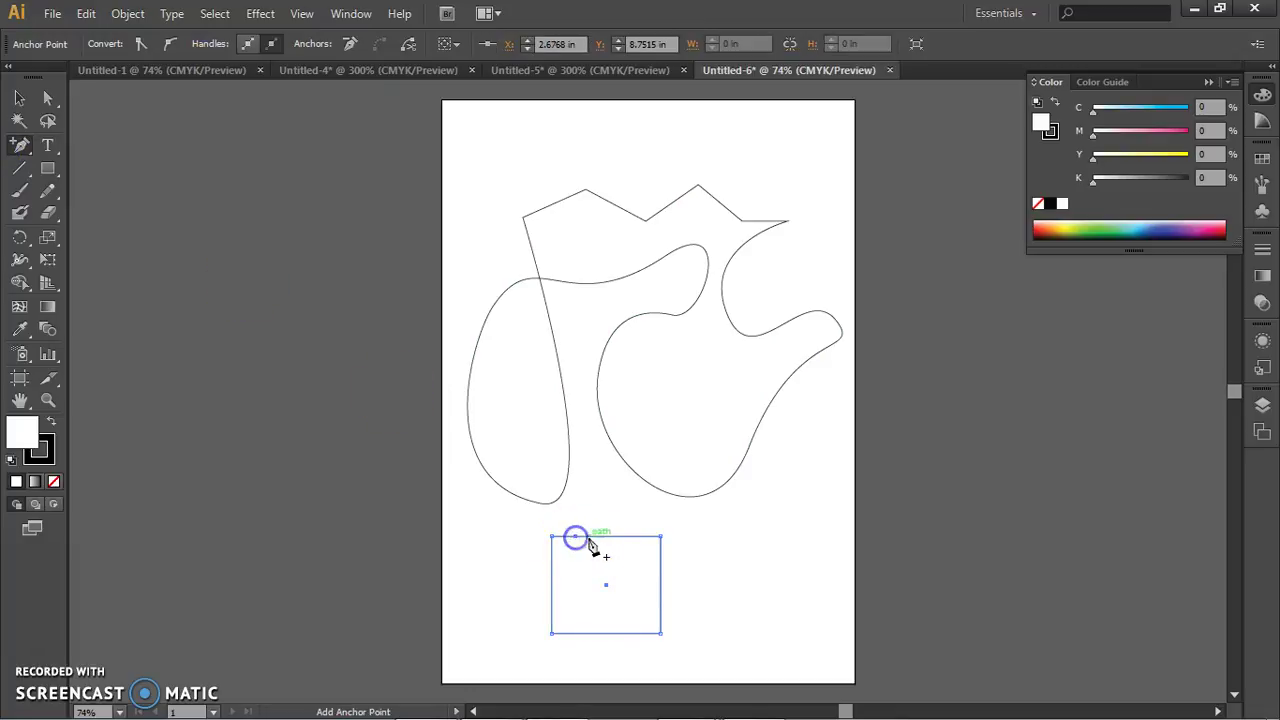
{"action": "left_click", "coordinate": [623, 538]}
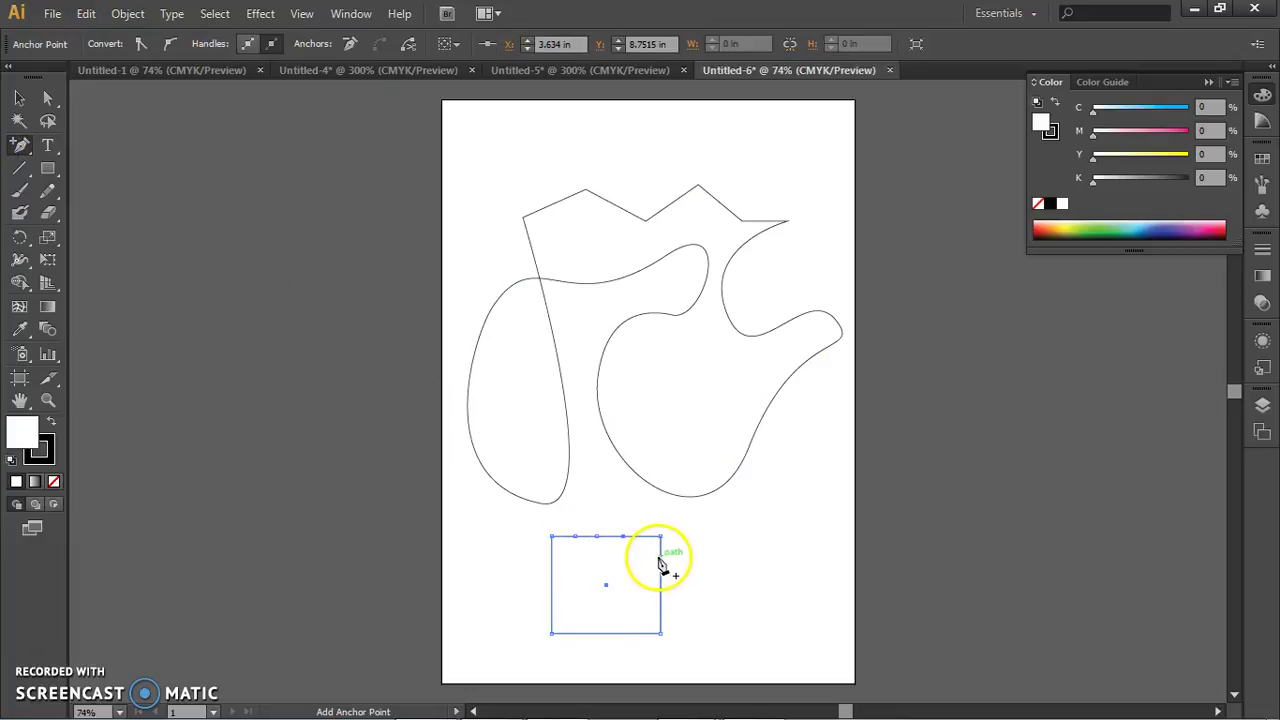
{"action": "left_click", "coordinate": [660, 561]}
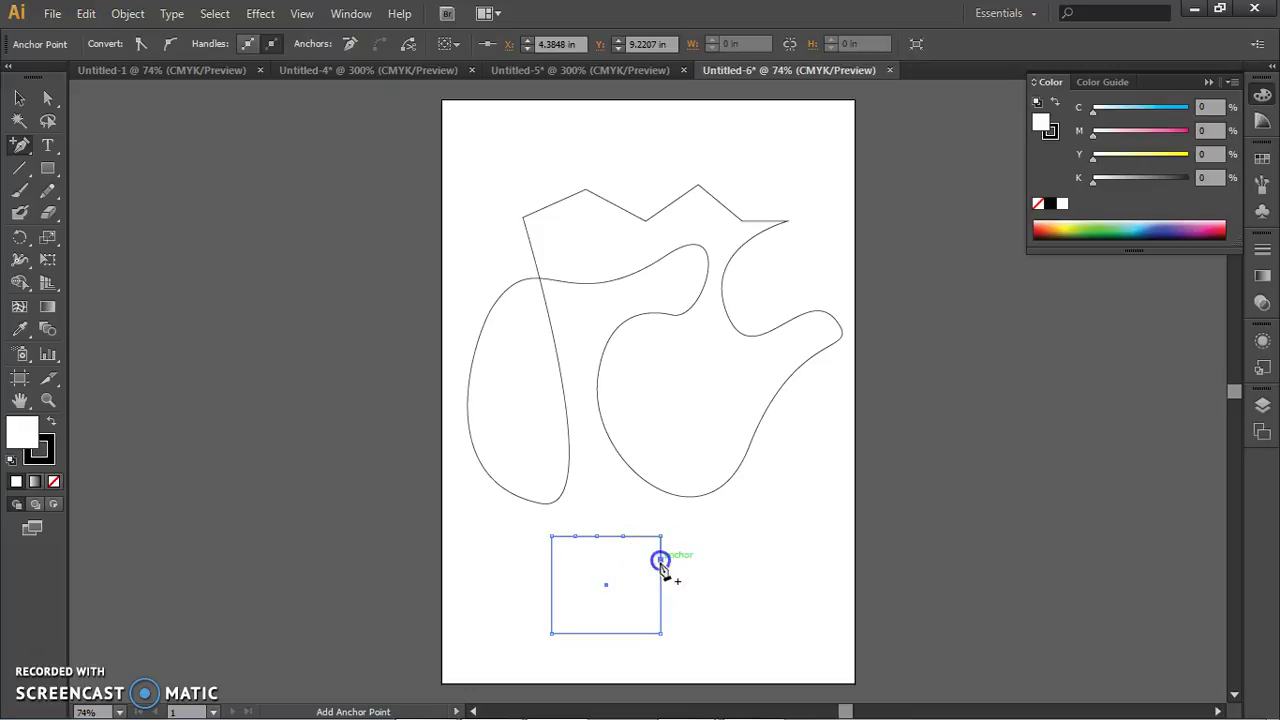
{"action": "left_click", "coordinate": [661, 621]}
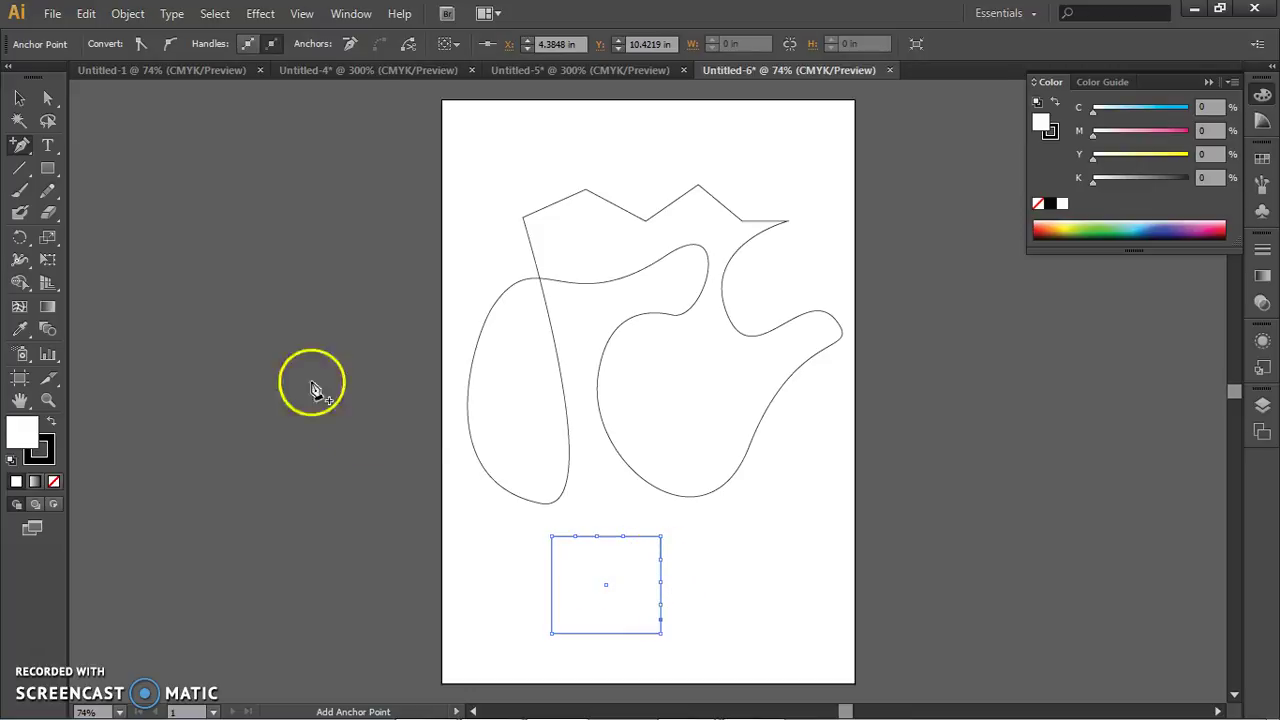
- Remove the three added anchor points from the rectangle's top edge with the Delete Anchor Point tool
{"action": "left_click", "coordinate": [19, 98]}
{"action": "left_click", "coordinate": [22, 146]}
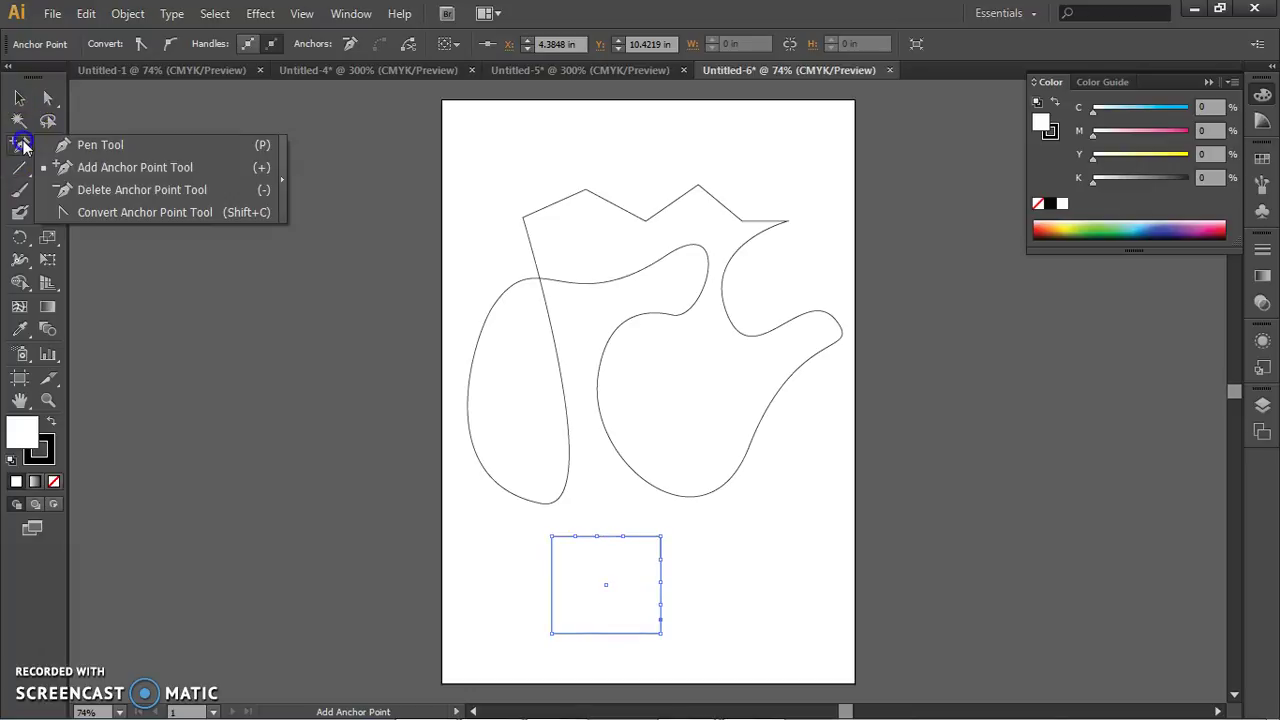
{"action": "left_click_drag", "start_coordinate": [22, 146], "coordinate": [165, 198]}
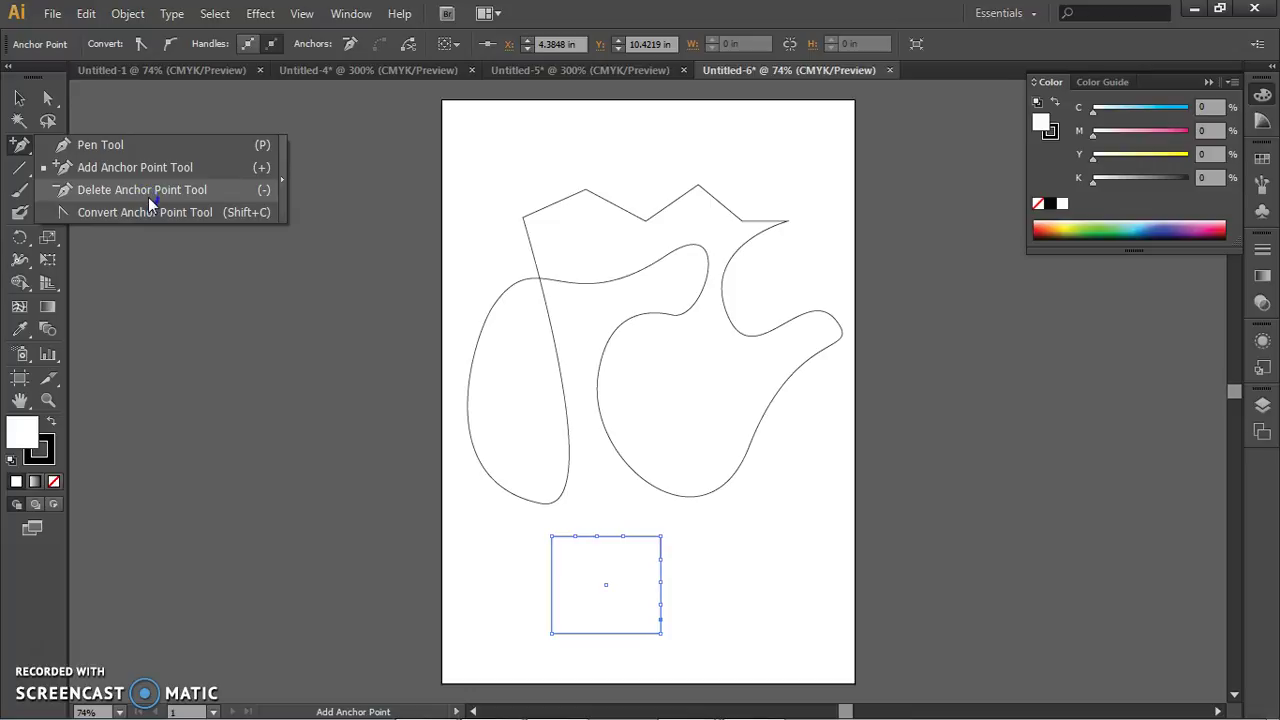
{"action": "left_click_drag", "start_coordinate": [148, 197], "coordinate": [148, 197]}
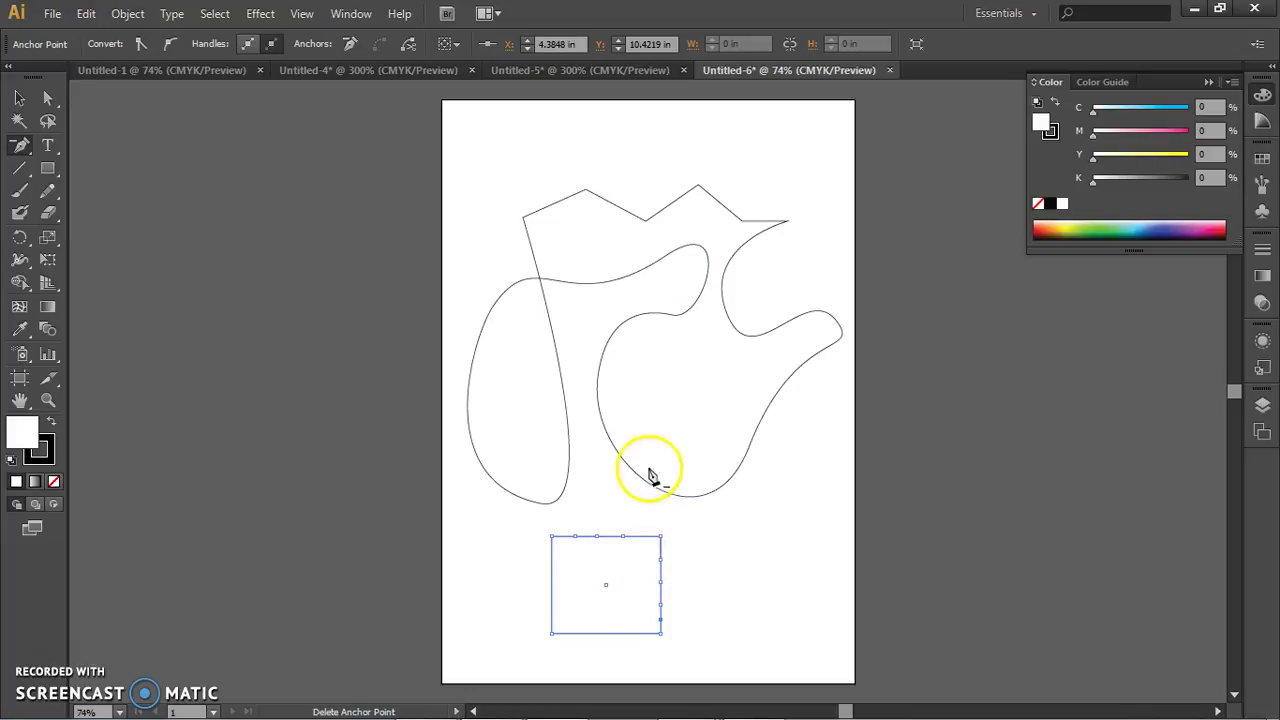
{"action": "key", "text": "ctrl+plus"}
{"action": "key", "text": "ctrl+plus"}
{"action": "left_click_drag", "start_coordinate": [655, 478], "coordinate": [637, 291]}
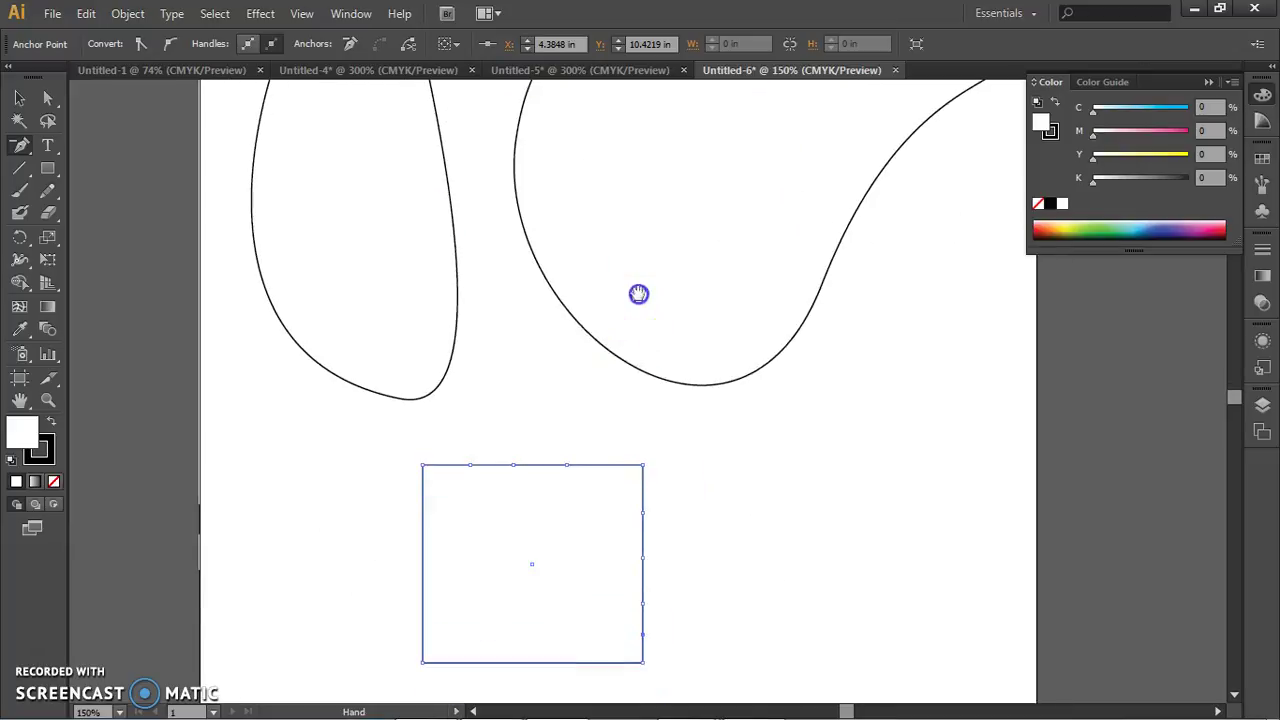
{"action": "left_click_drag", "start_coordinate": [643, 583], "coordinate": [722, 415]}
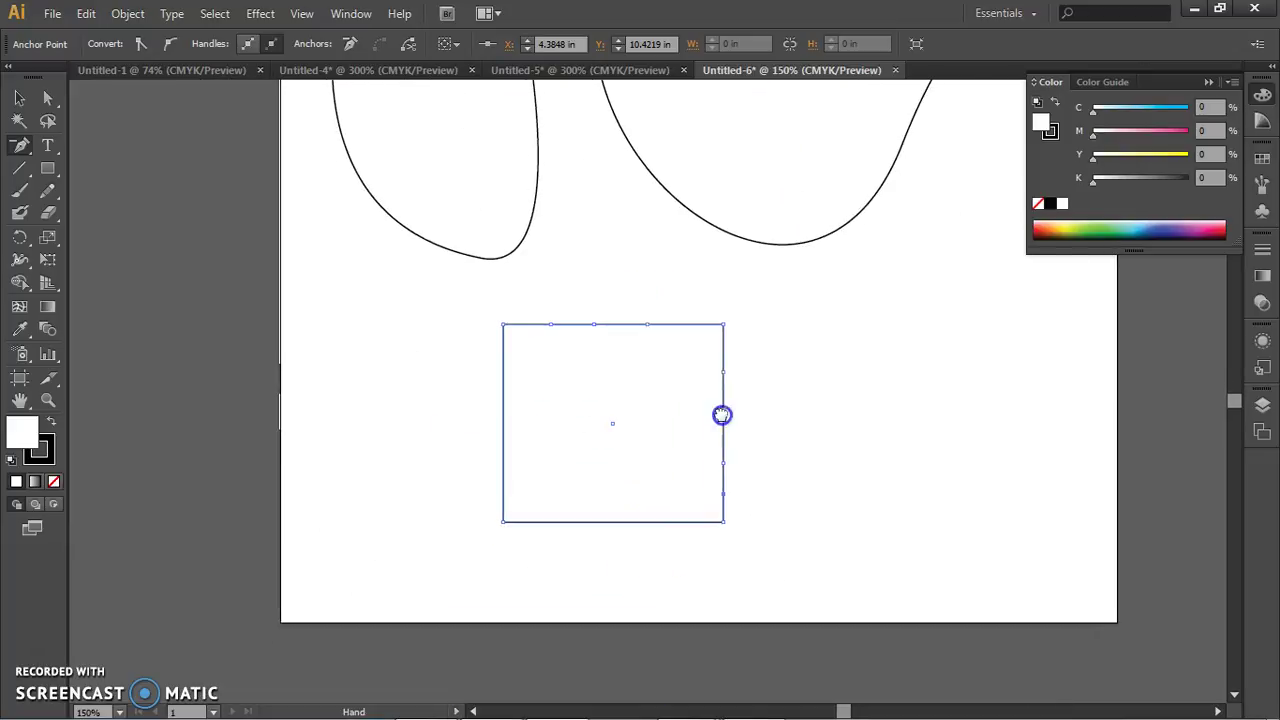
{"action": "left_click", "coordinate": [646, 324]}
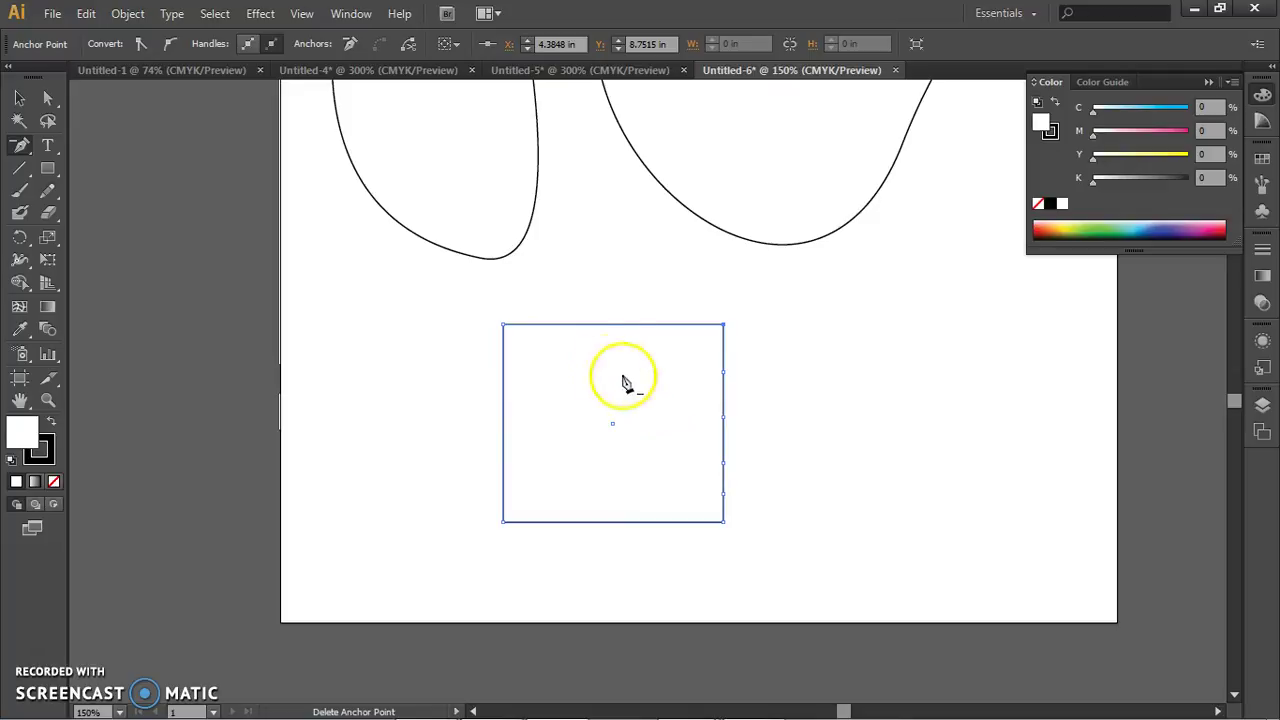
- Delete the rectangle's upper-left and lower-left corner anchor points, and undo both deletions
{"action": "left_click", "coordinate": [503, 326]}
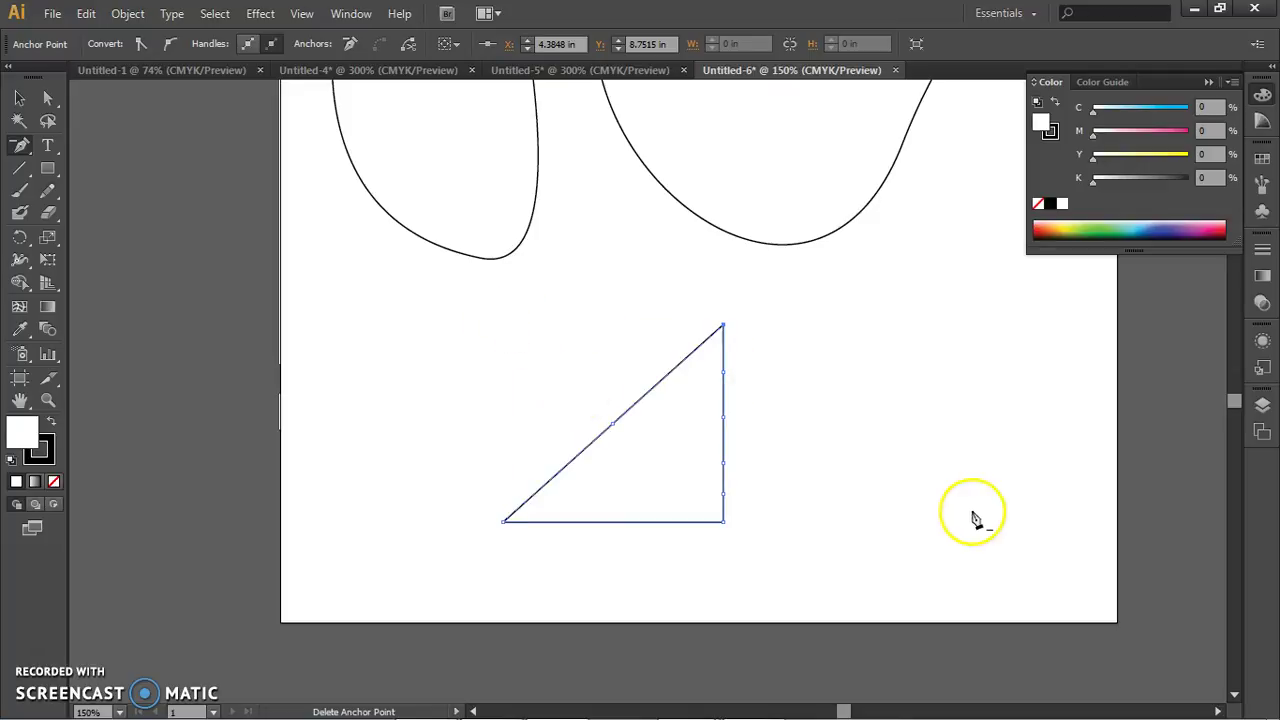
{"action": "left_click", "coordinate": [505, 521]}
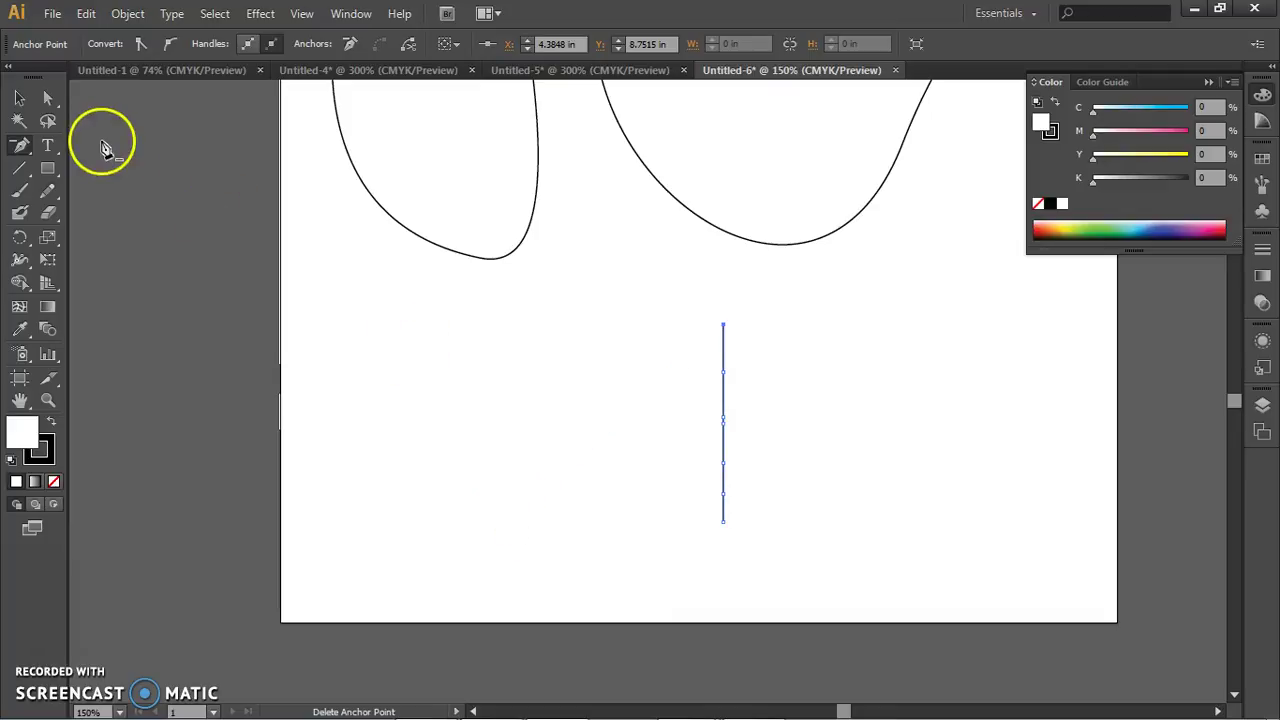
{"action": "key", "text": "ctrl+z"}
{"action": "key", "text": "ctrl+shift+z"}
- Convert the middle low corner and the left end corner of the zigzag top edge into smooth points with Convert Anchor Point
{"action": "left_click", "coordinate": [27, 148]}
{"action": "left_click_drag", "start_coordinate": [30, 148], "coordinate": [114, 216]}
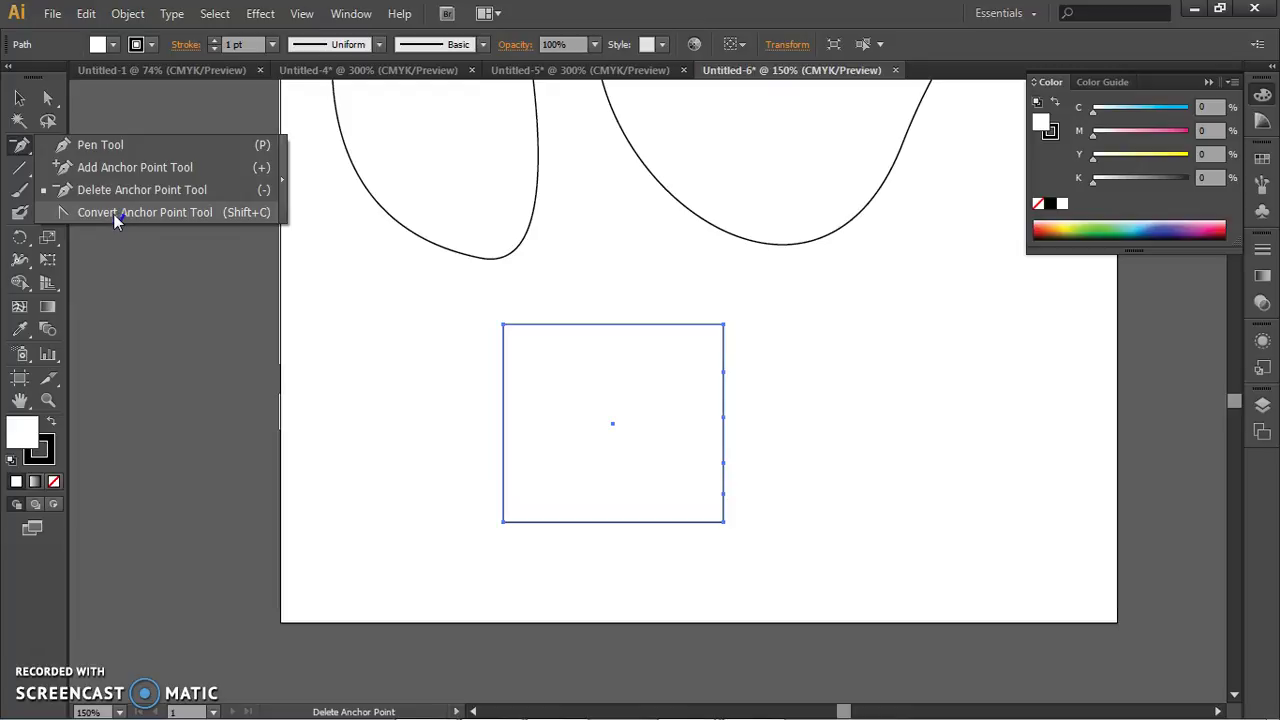
{"action": "left_click_drag", "start_coordinate": [114, 216], "coordinate": [114, 216]}
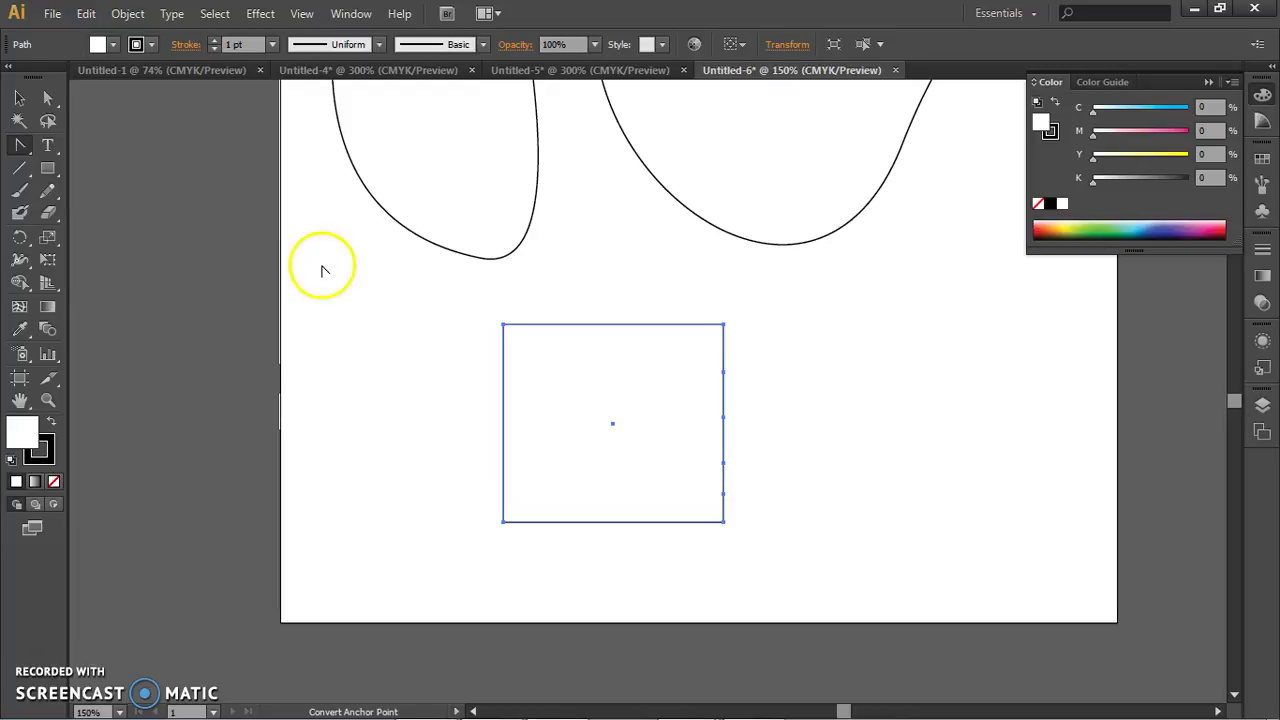
{"action": "left_click_drag", "start_coordinate": [523, 214], "coordinate": [500, 506]}
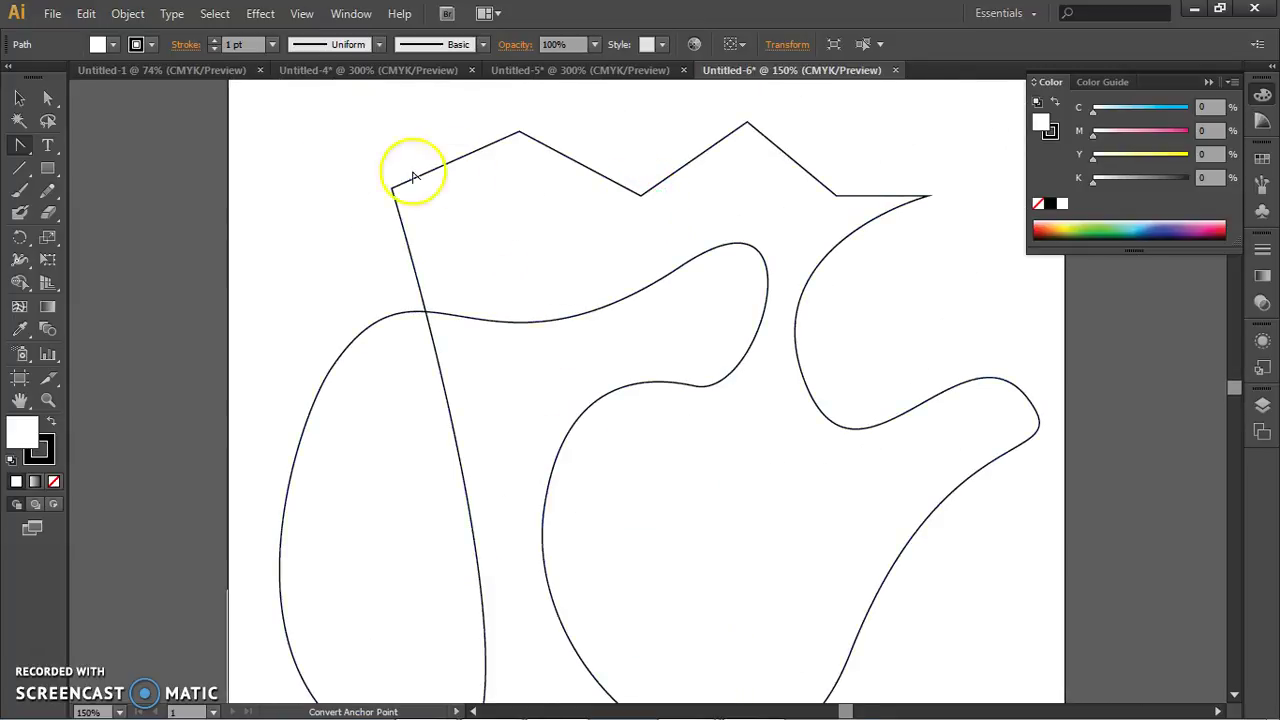
{"action": "left_click", "coordinate": [50, 98]}
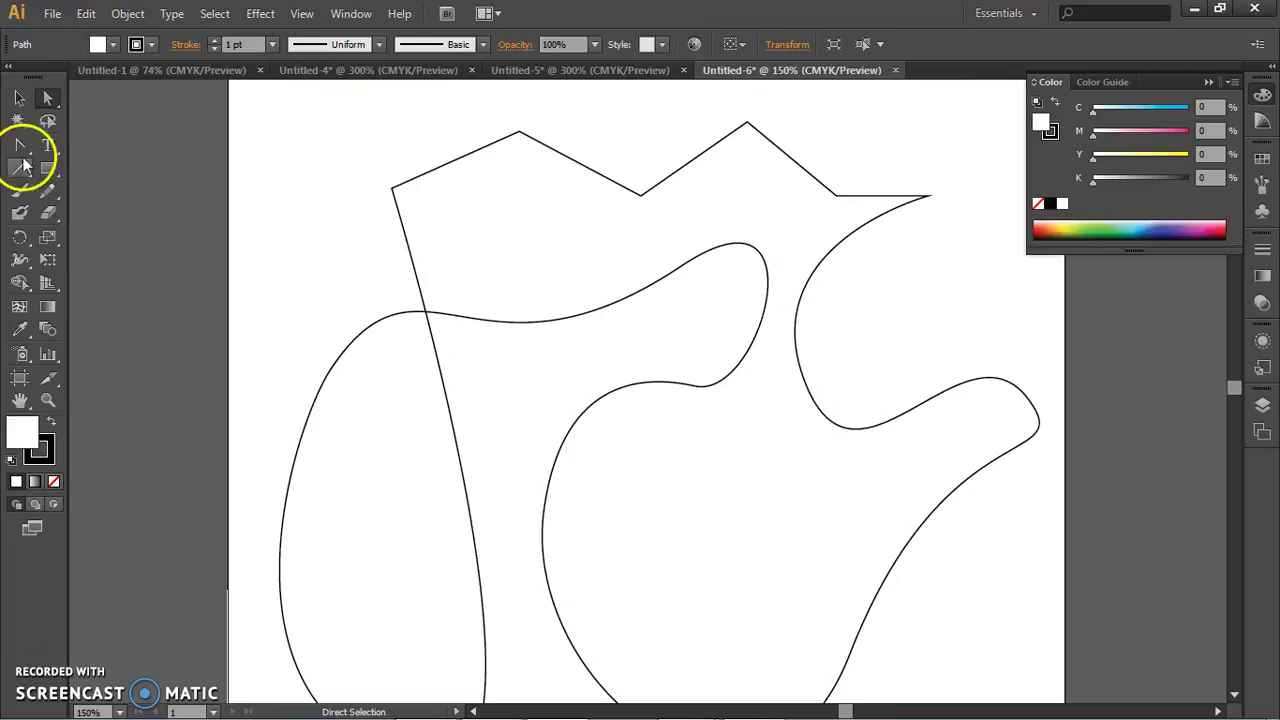
{"action": "left_click", "coordinate": [23, 150]}
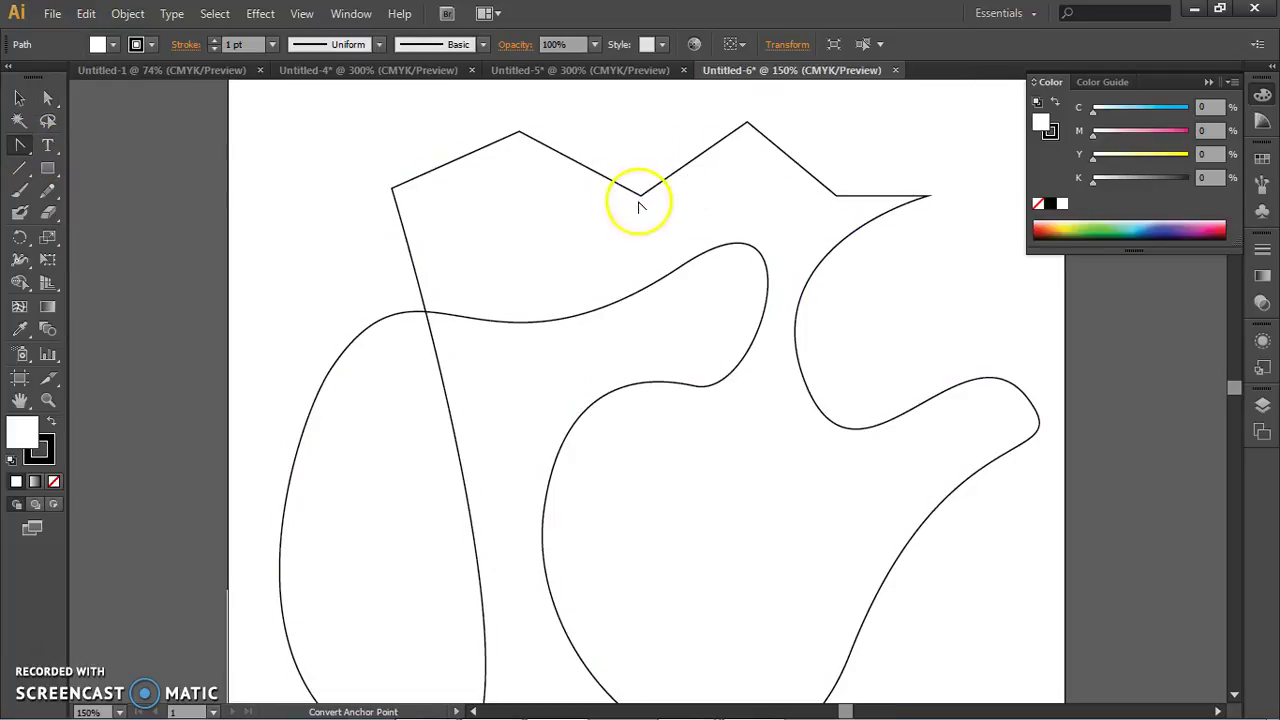
{"action": "left_click_drag", "start_coordinate": [640, 195], "coordinate": [698, 189]}
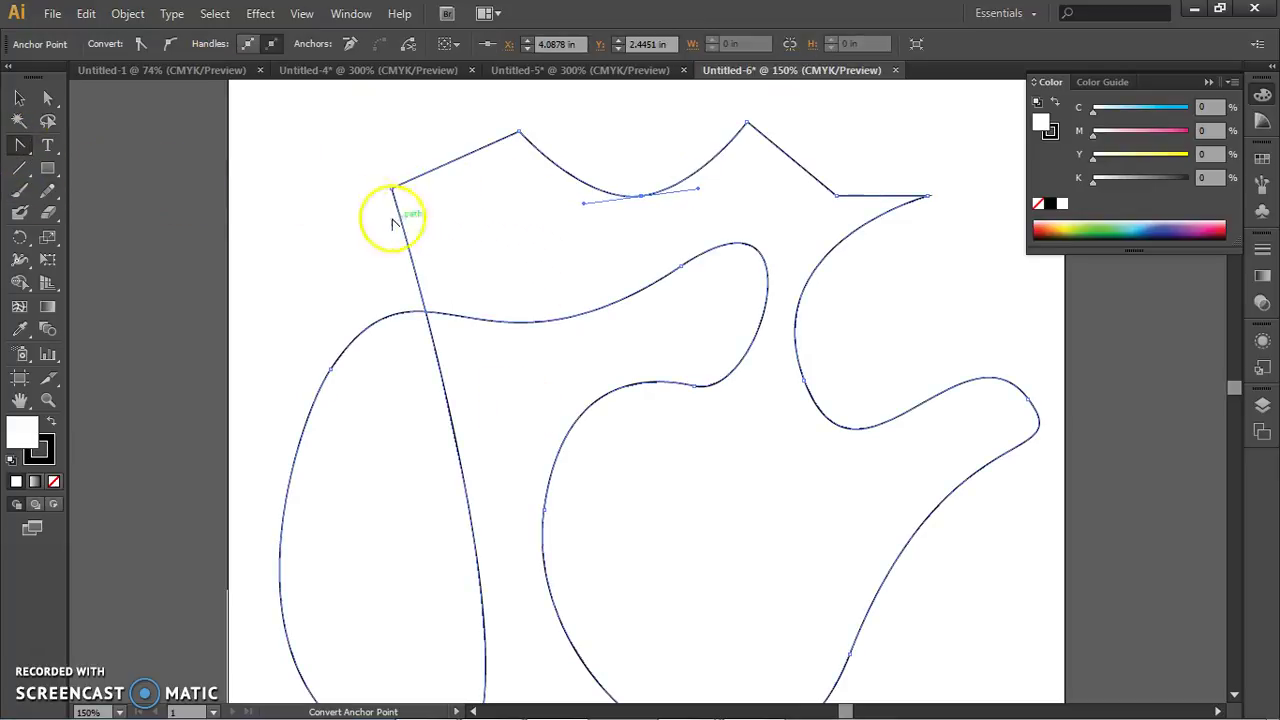
{"action": "left_click_drag", "start_coordinate": [395, 188], "coordinate": [428, 123]}
- Convert the two peak corners of the zigzag top edge into smooth points so the edge forms a wave
{"action": "left_click", "coordinate": [703, 143]}
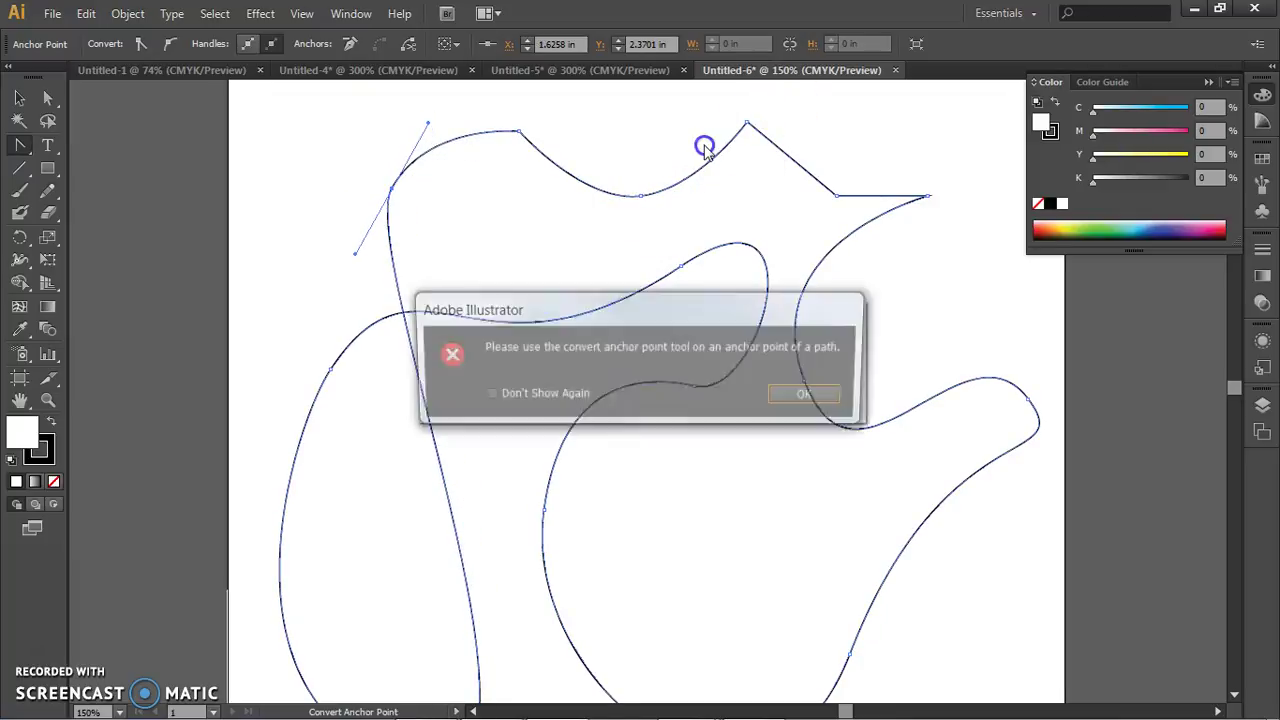
{"action": "left_click", "coordinate": [815, 396]}
{"action": "scroll", "coordinate": [786, 300], "scroll_direction": "up", "scroll_amount": 2}
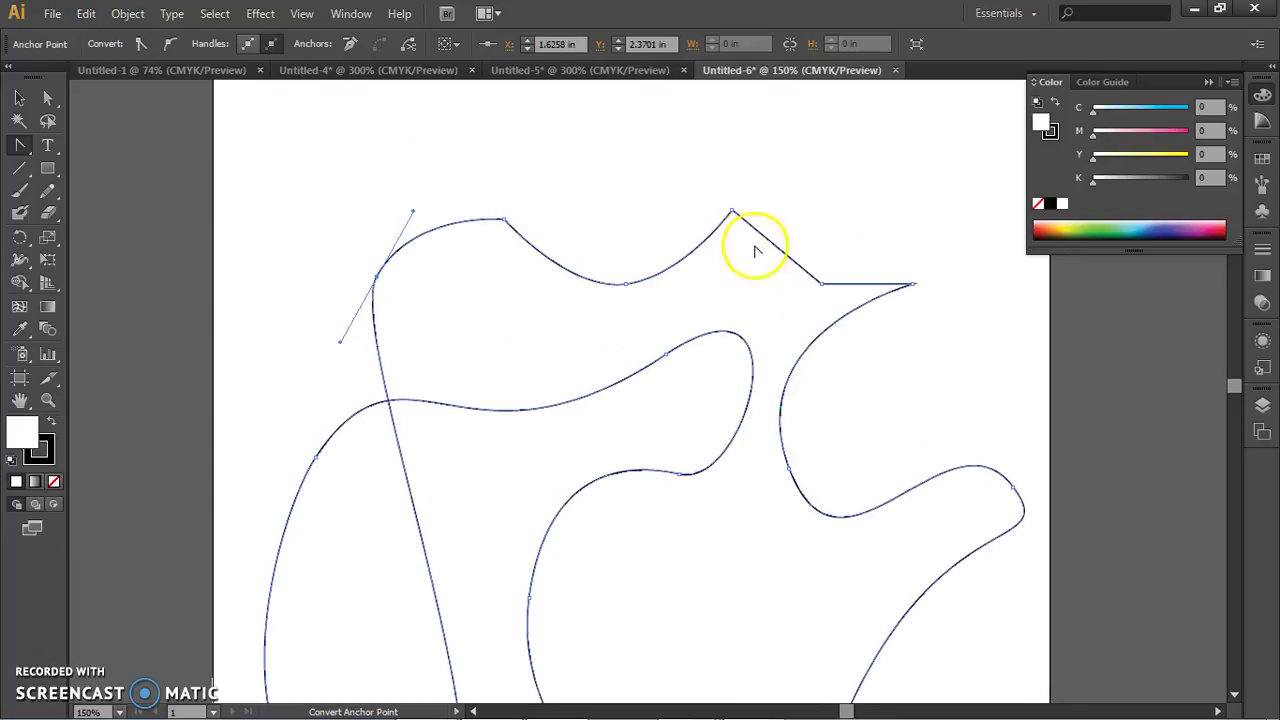
{"action": "left_click_drag", "start_coordinate": [734, 212], "coordinate": [785, 200]}
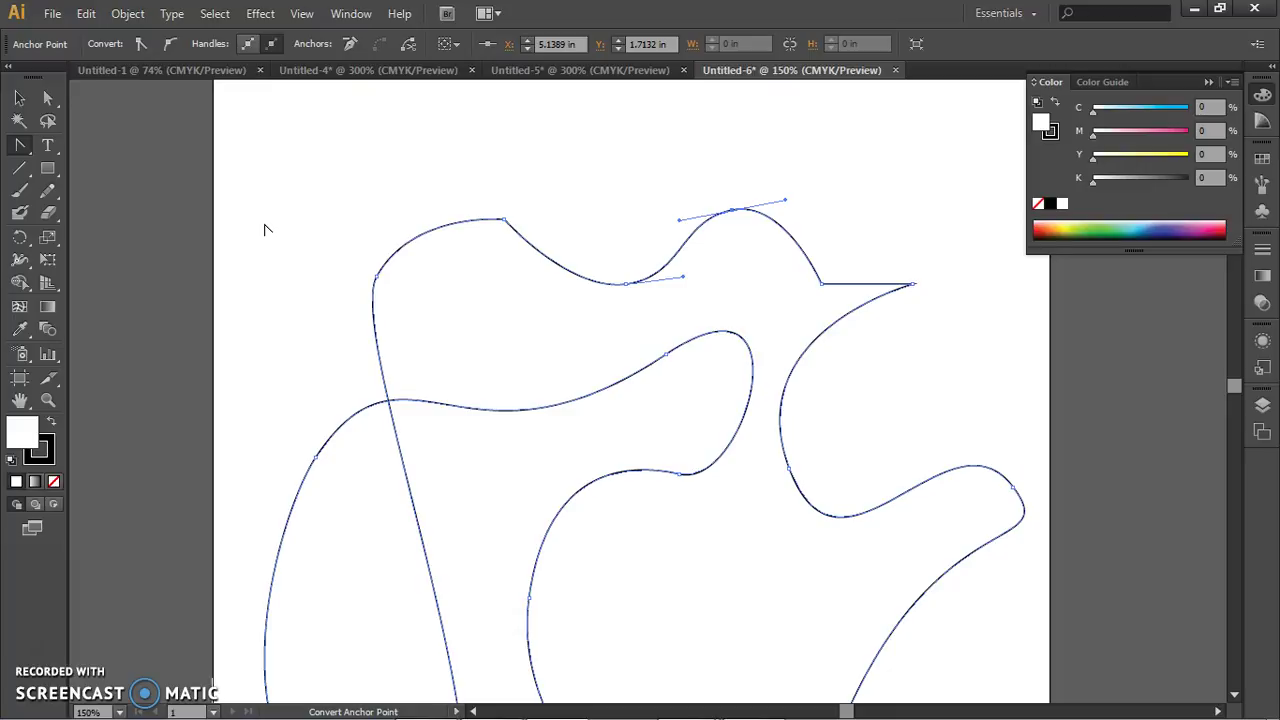
{"action": "left_click", "coordinate": [523, 208]}
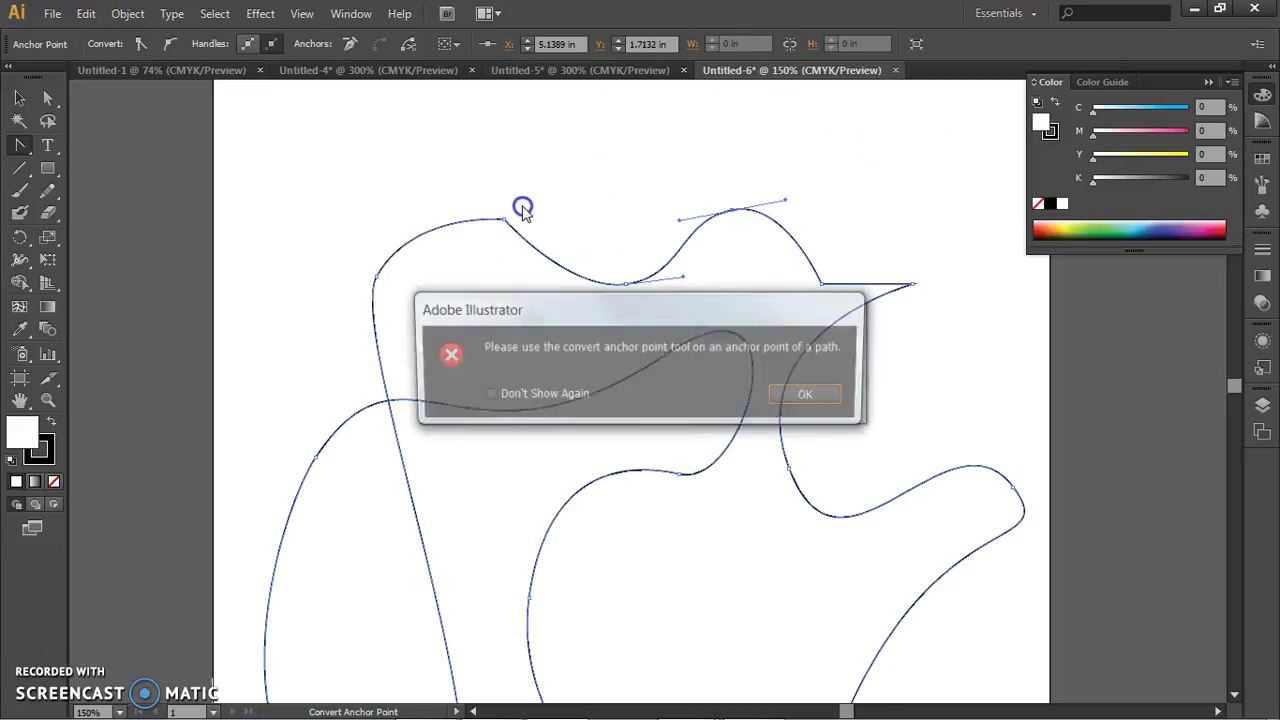
{"action": "left_click", "coordinate": [816, 397]}
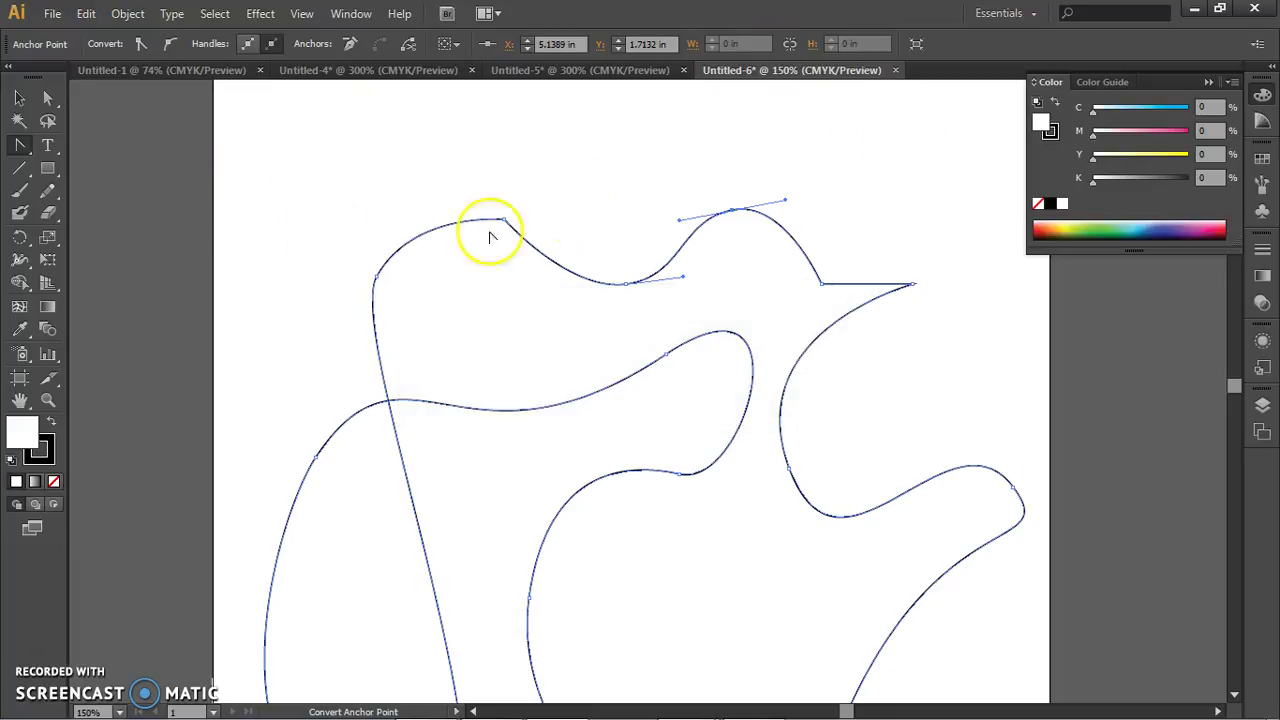
{"action": "left_click", "coordinate": [552, 167]}
{"action": "left_click", "coordinate": [772, 397]}
{"action": "left_click_drag", "start_coordinate": [505, 218], "coordinate": [540, 243]}
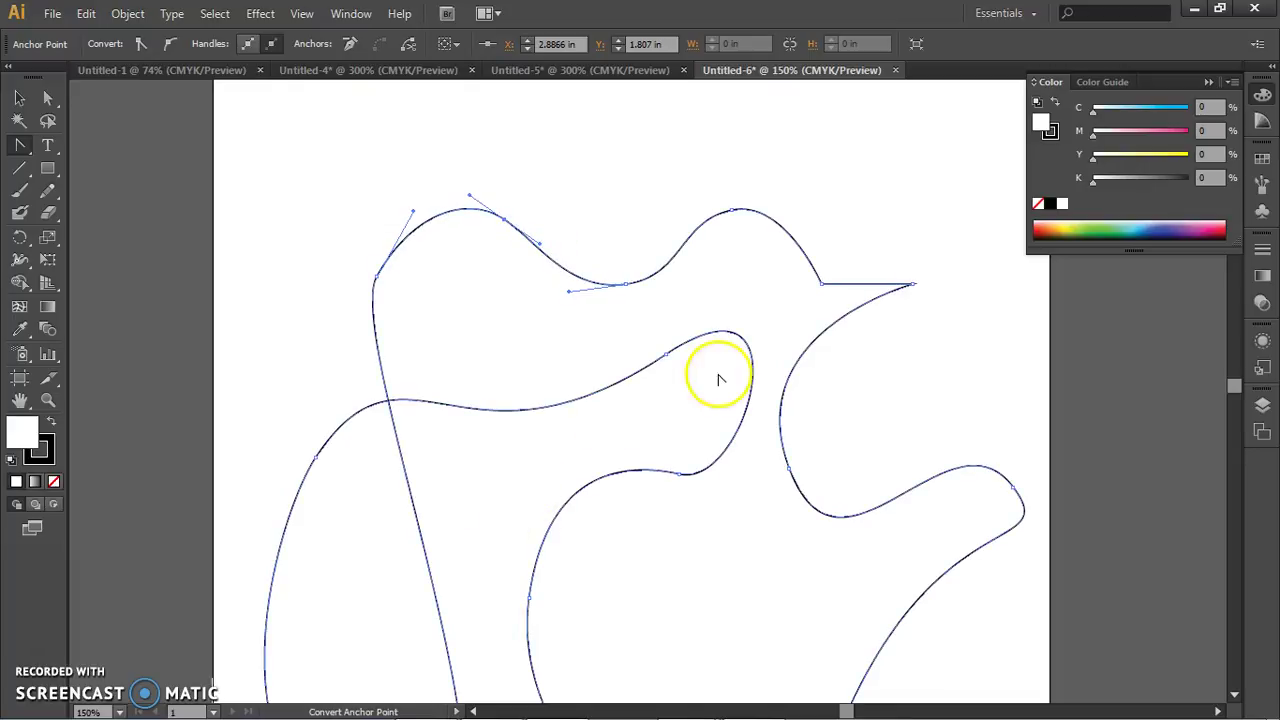
{"action": "left_click", "coordinate": [20, 146]}
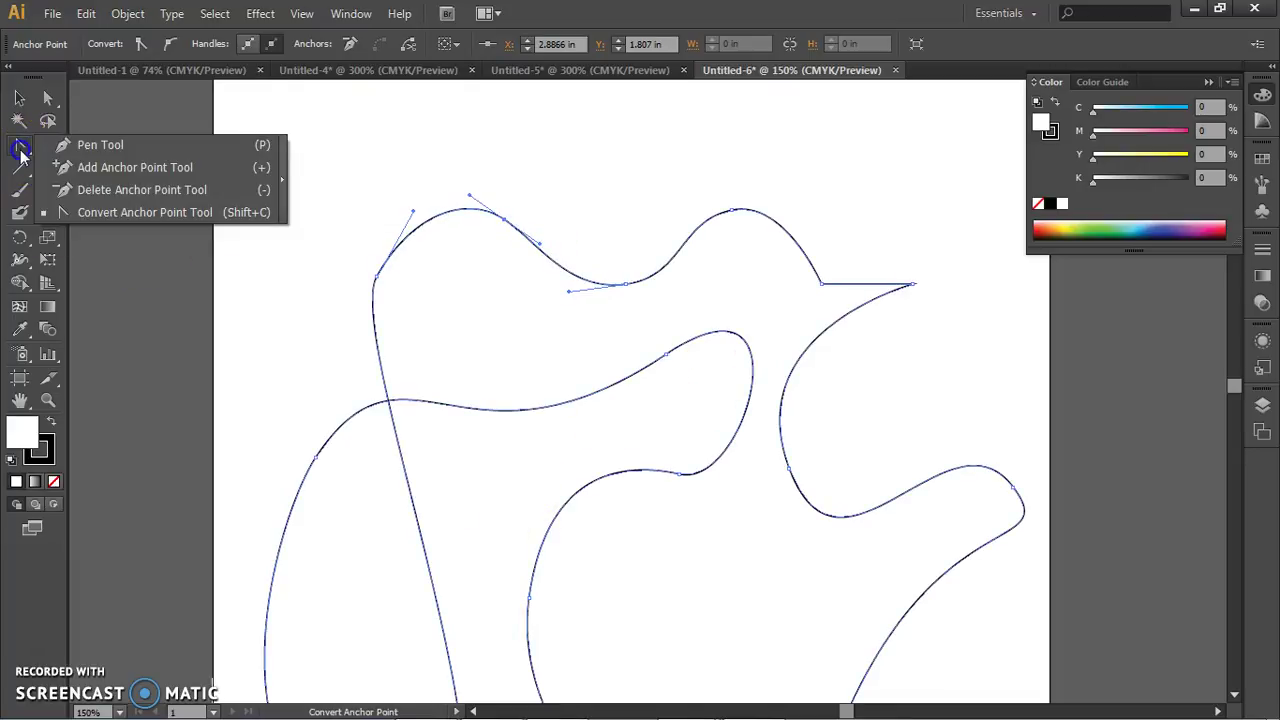
{"action": "left_click", "coordinate": [162, 211]}
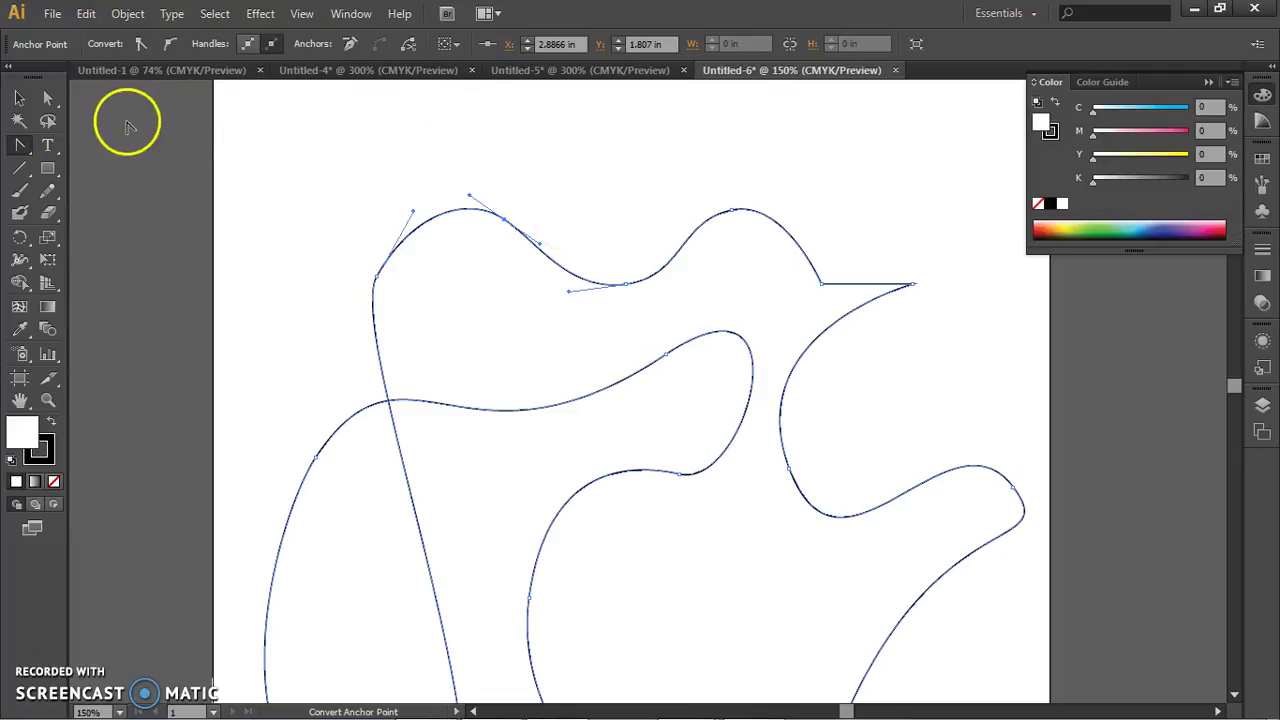
- Draw a small closed five-point shape with the Pen tool above the left end of the wavy path
{"action": "left_click", "coordinate": [33, 148]}
{"action": "left_click_drag", "start_coordinate": [33, 148], "coordinate": [107, 145]}
{"action": "left_click_drag", "start_coordinate": [21, 145], "coordinate": [98, 148]}
{"action": "left_click", "coordinate": [310, 145]}
{"action": "left_click", "coordinate": [257, 225]}
{"action": "left_click", "coordinate": [269, 311]}
{"action": "left_click", "coordinate": [348, 228]}
{"action": "left_click", "coordinate": [377, 155]}
{"action": "left_click", "coordinate": [310, 145]}
{"action": "left_click", "coordinate": [19, 97]}
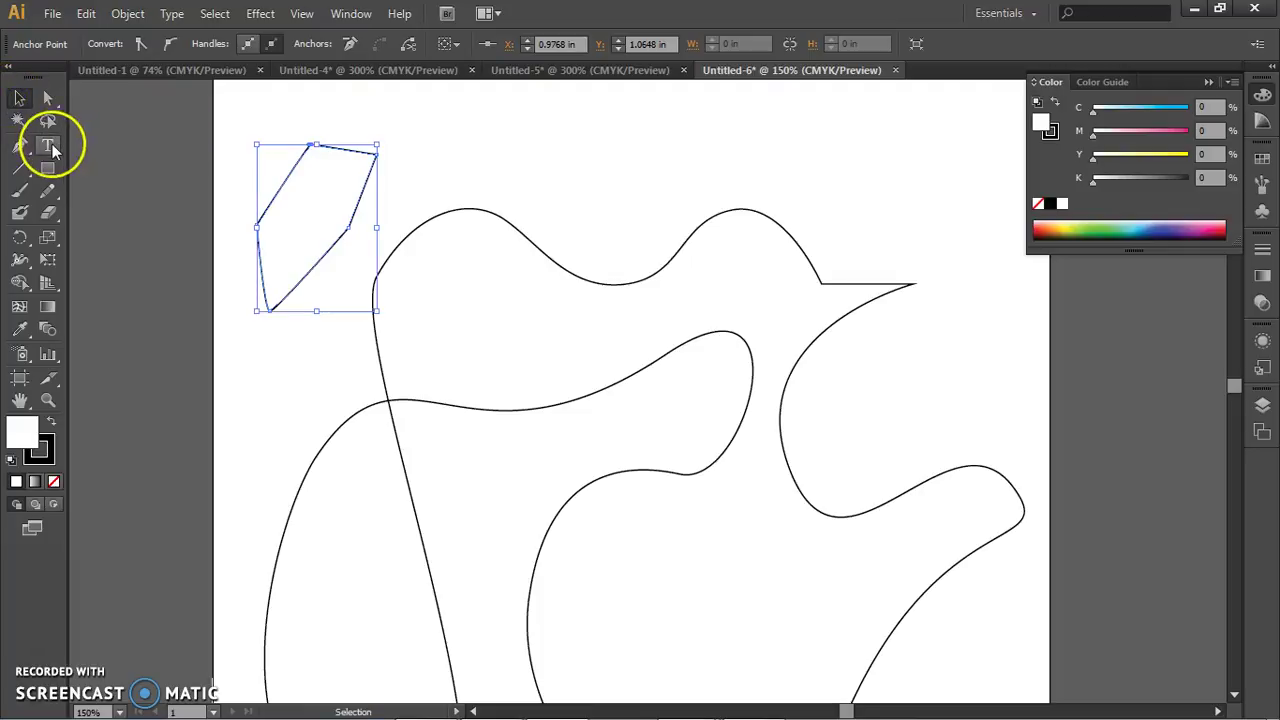
{"action": "left_click_drag", "start_coordinate": [52, 146], "coordinate": [52, 146]}
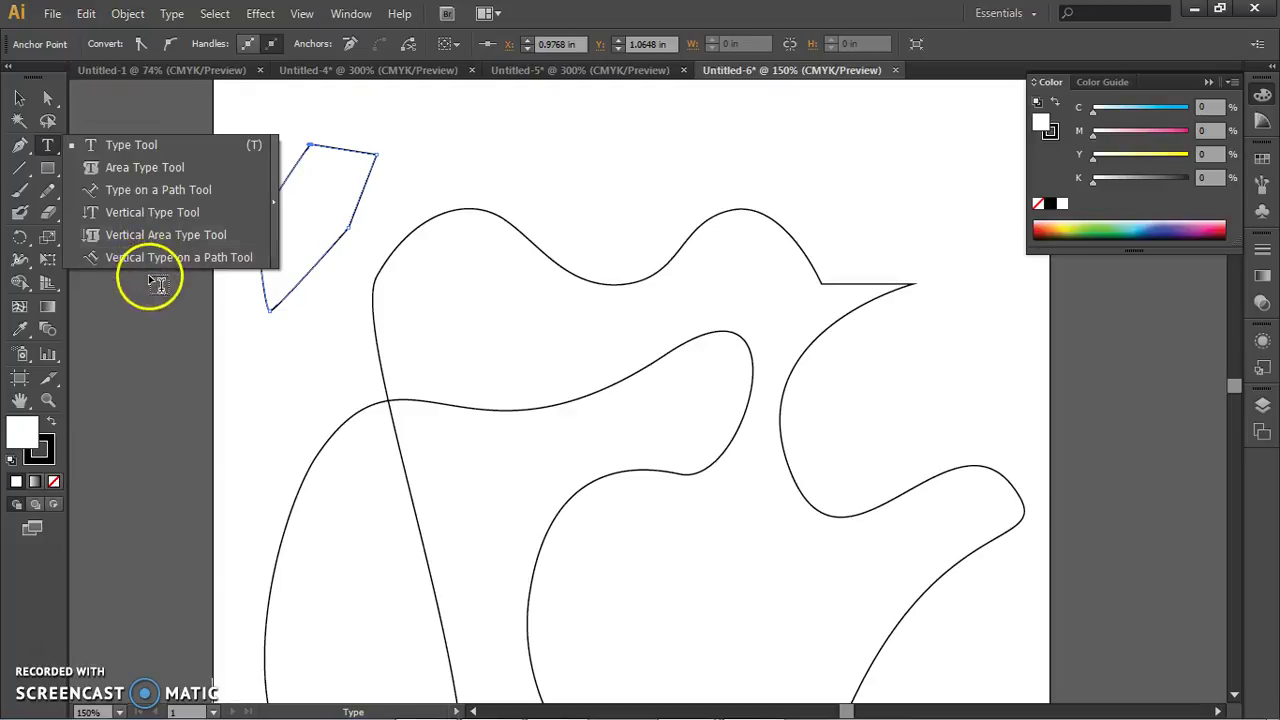
{"action": "left_click", "coordinate": [50, 146]}
{"action": "left_click_drag", "start_coordinate": [50, 146], "coordinate": [48, 143]}
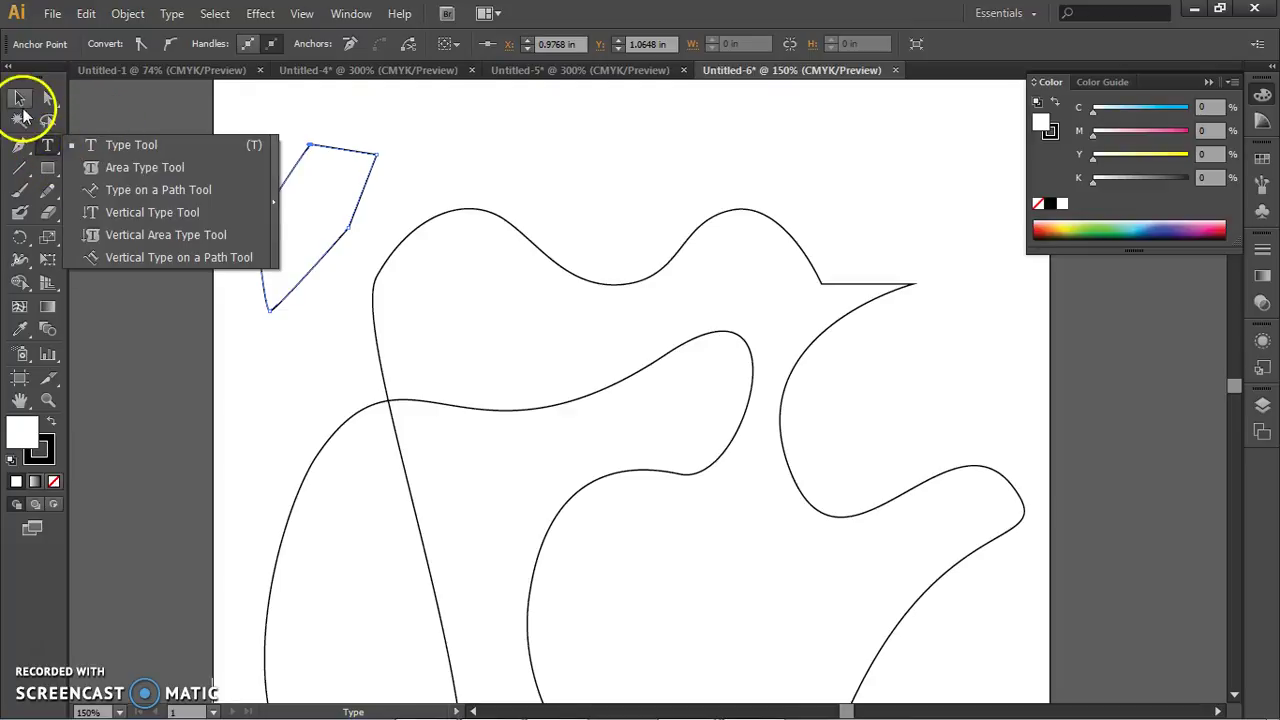
{"action": "left_click", "coordinate": [24, 110]}
{"action": "left_click", "coordinate": [120, 134]}
{"action": "left_click", "coordinate": [19, 108]}
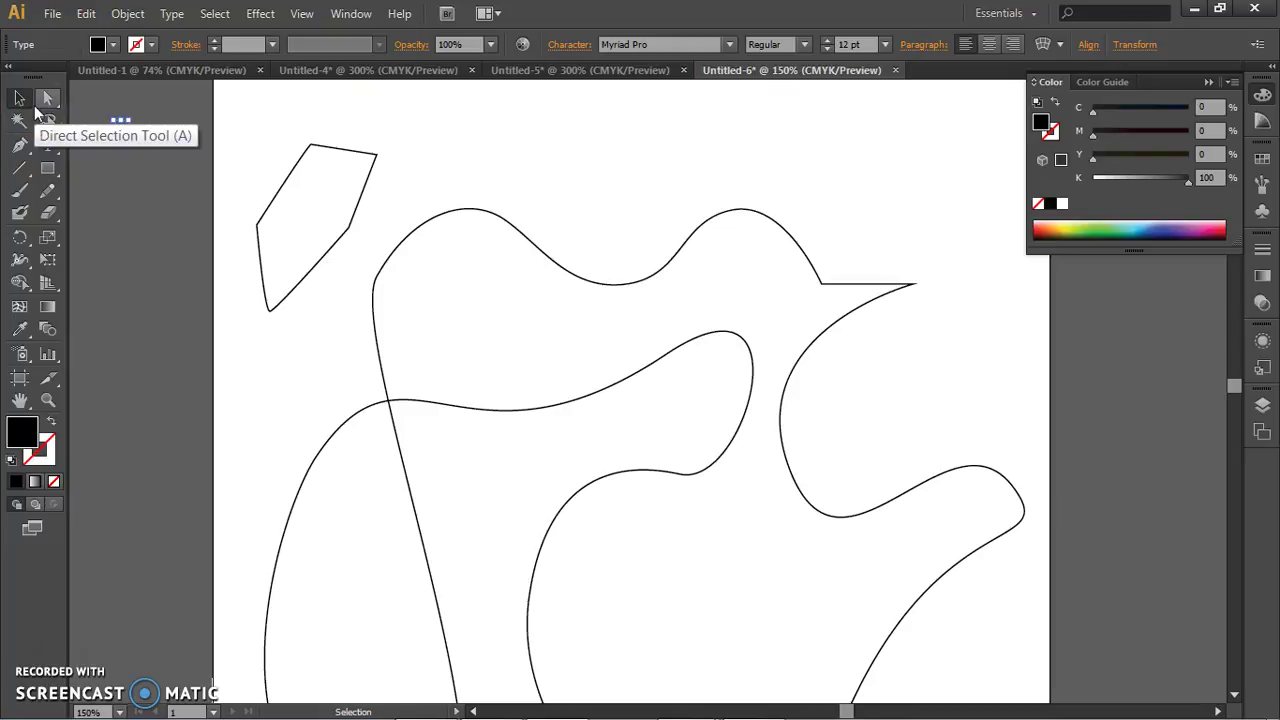
{"action": "left_click", "coordinate": [299, 113]}
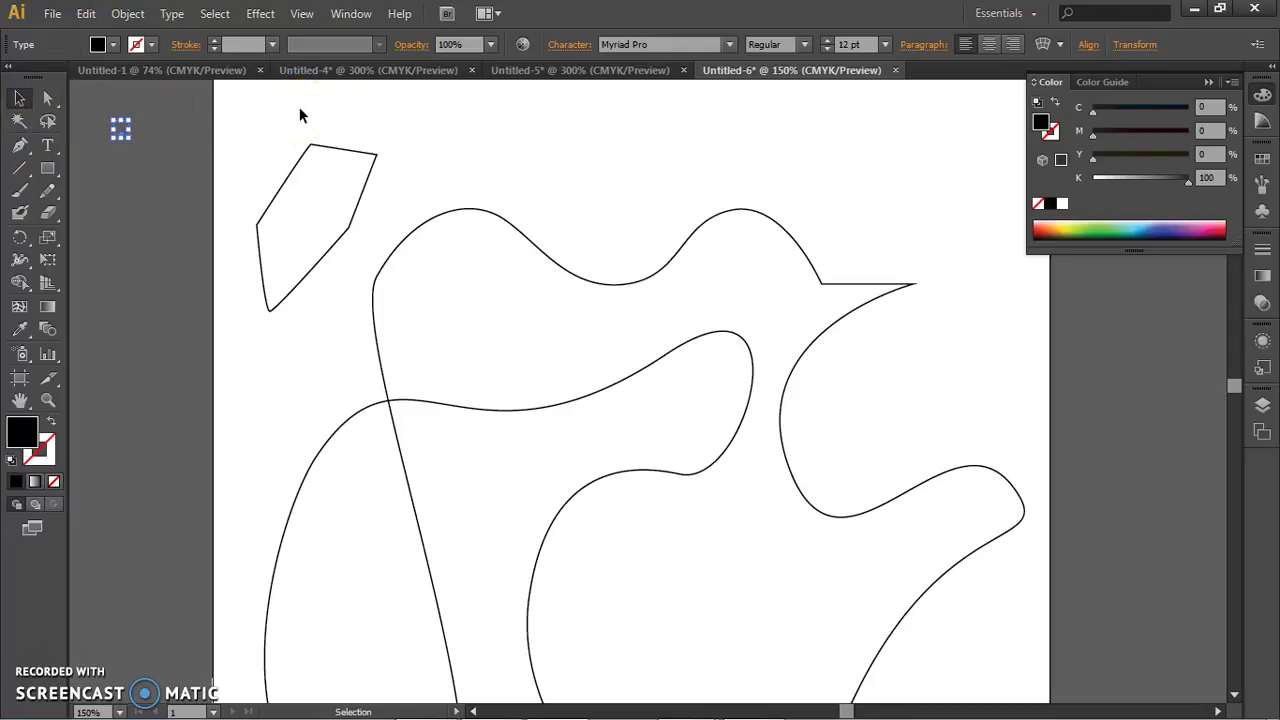
{"action": "left_click", "coordinate": [299, 110]}
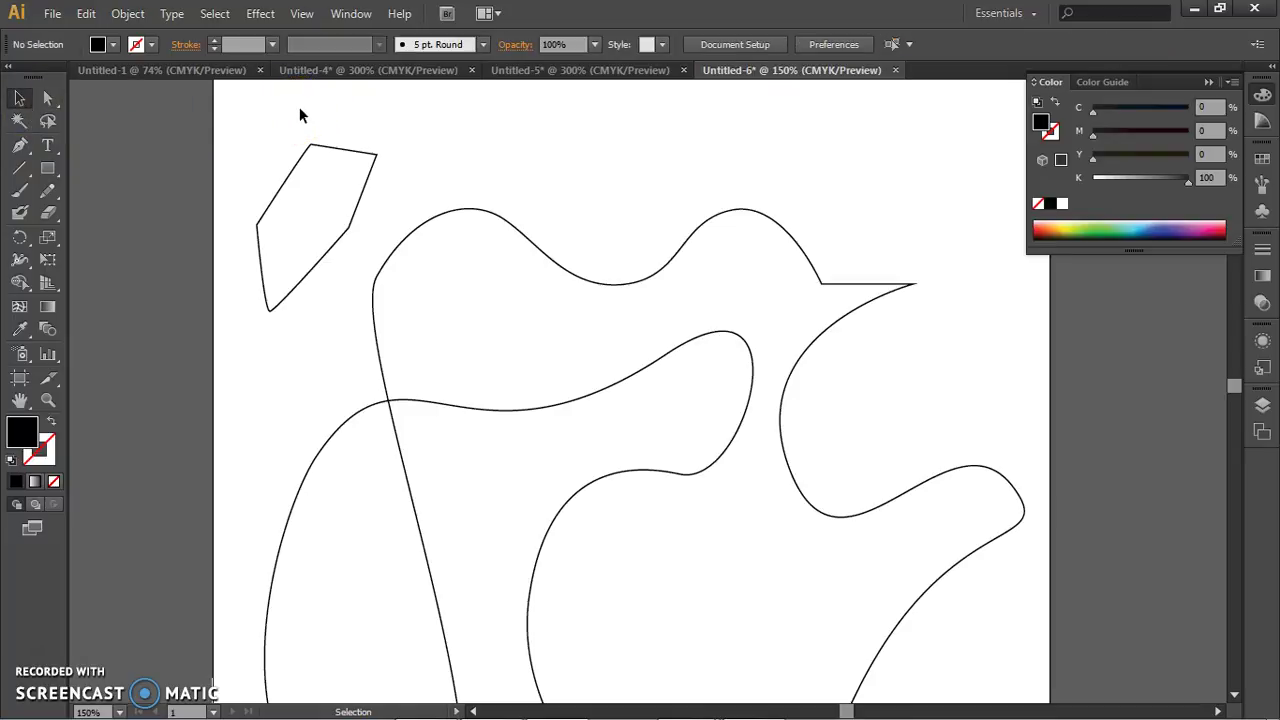
- Close the Untitled-6, Untitled-5 and Untitled-4 documents without saving their changes
{"action": "left_click", "coordinate": [50, 147]}
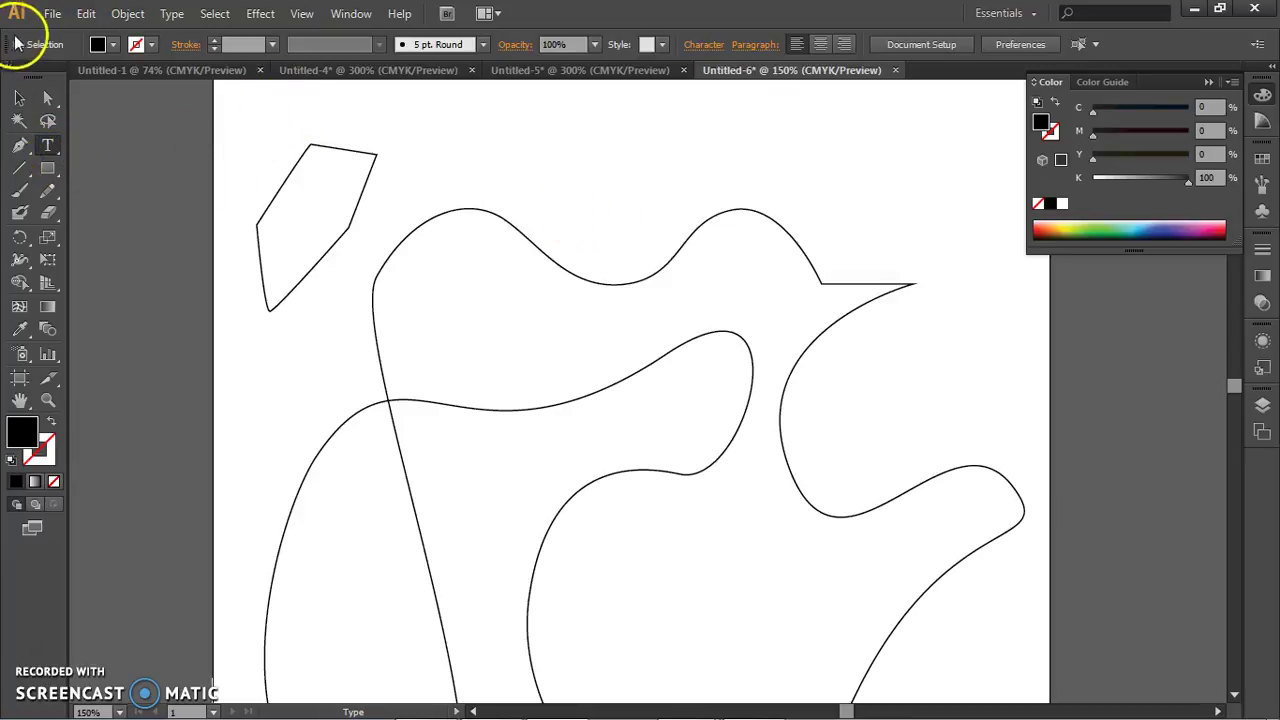
{"action": "left_click", "coordinate": [895, 70]}
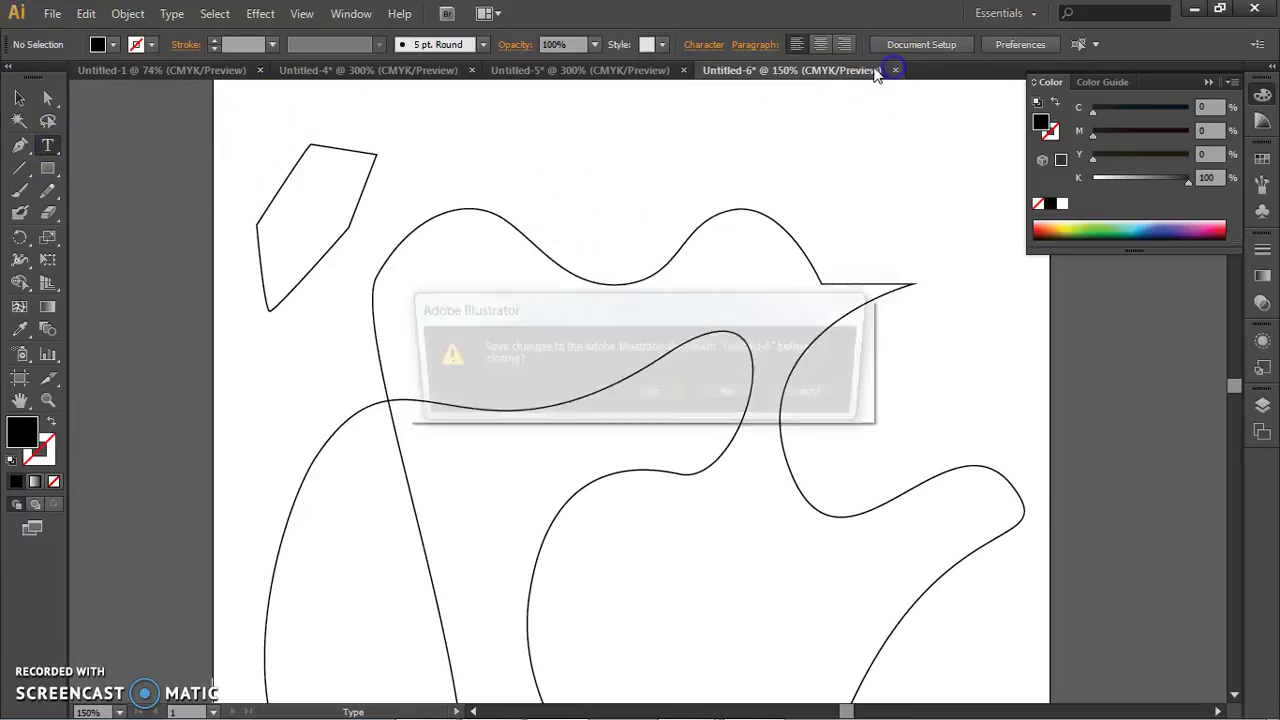
{"action": "left_click", "coordinate": [746, 397]}
{"action": "left_click", "coordinate": [685, 70]}
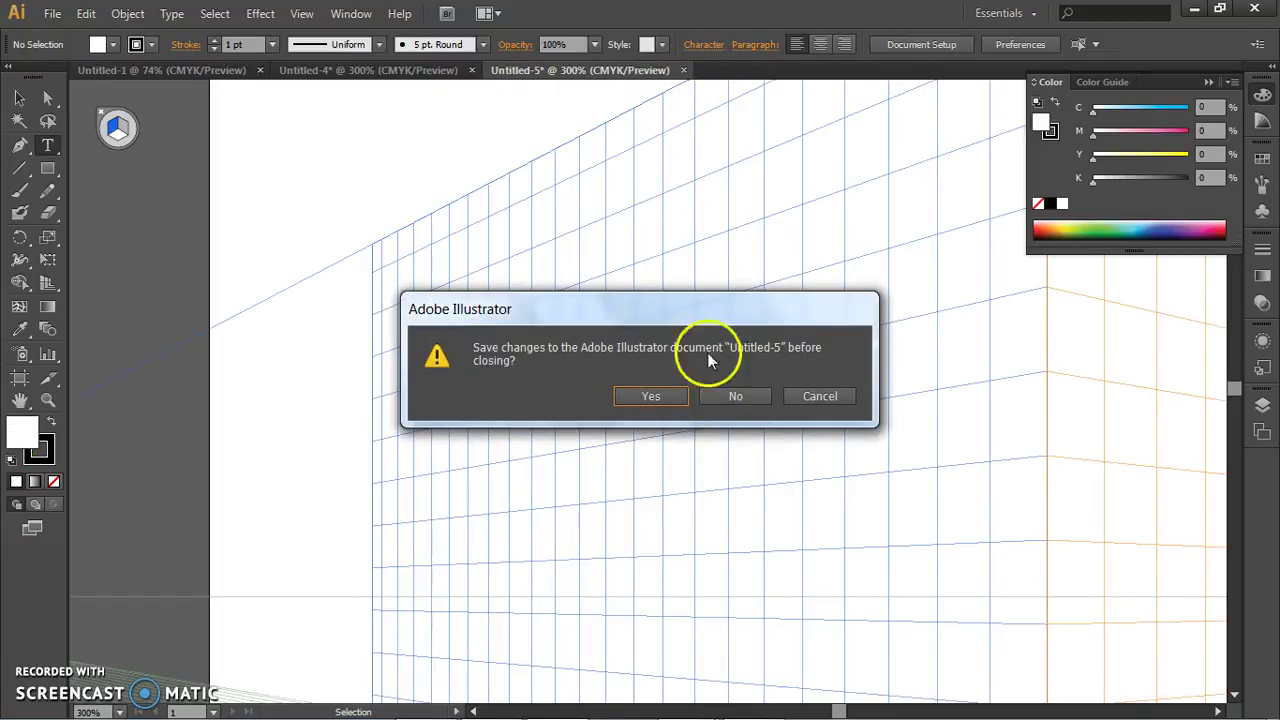
{"action": "left_click", "coordinate": [745, 397]}
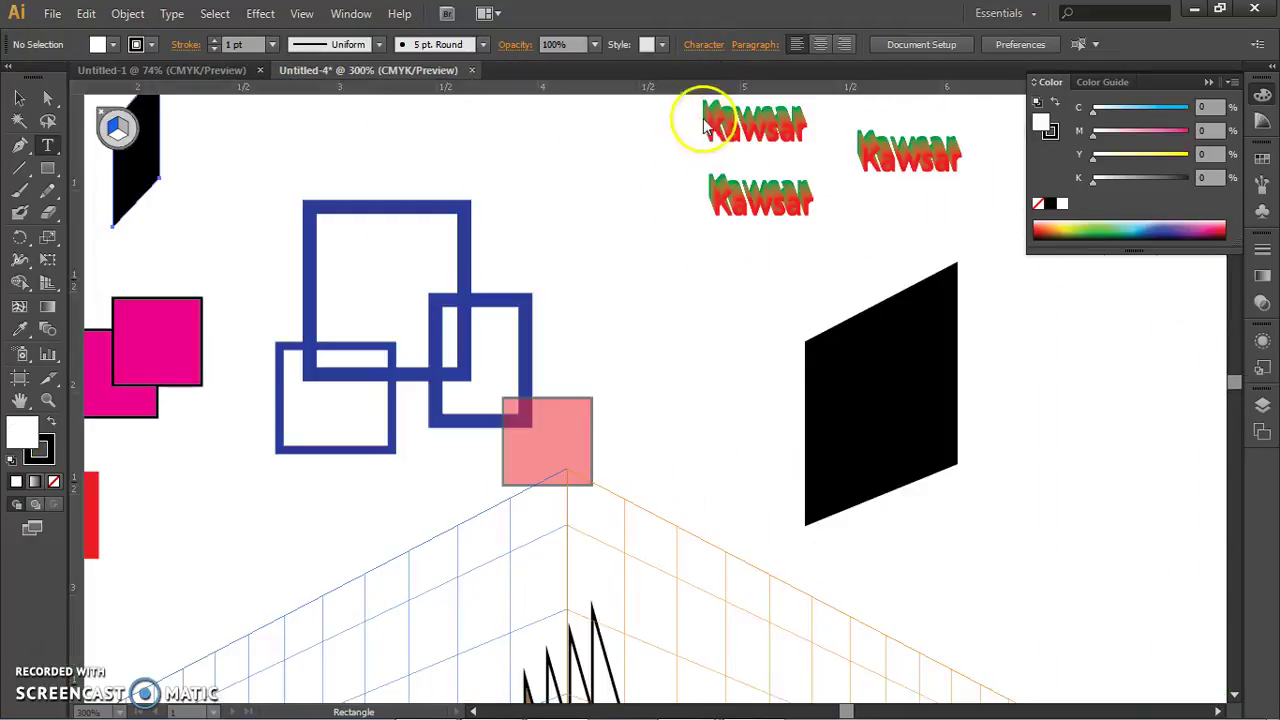
{"action": "left_click", "coordinate": [472, 71]}
{"action": "left_click", "coordinate": [722, 399]}
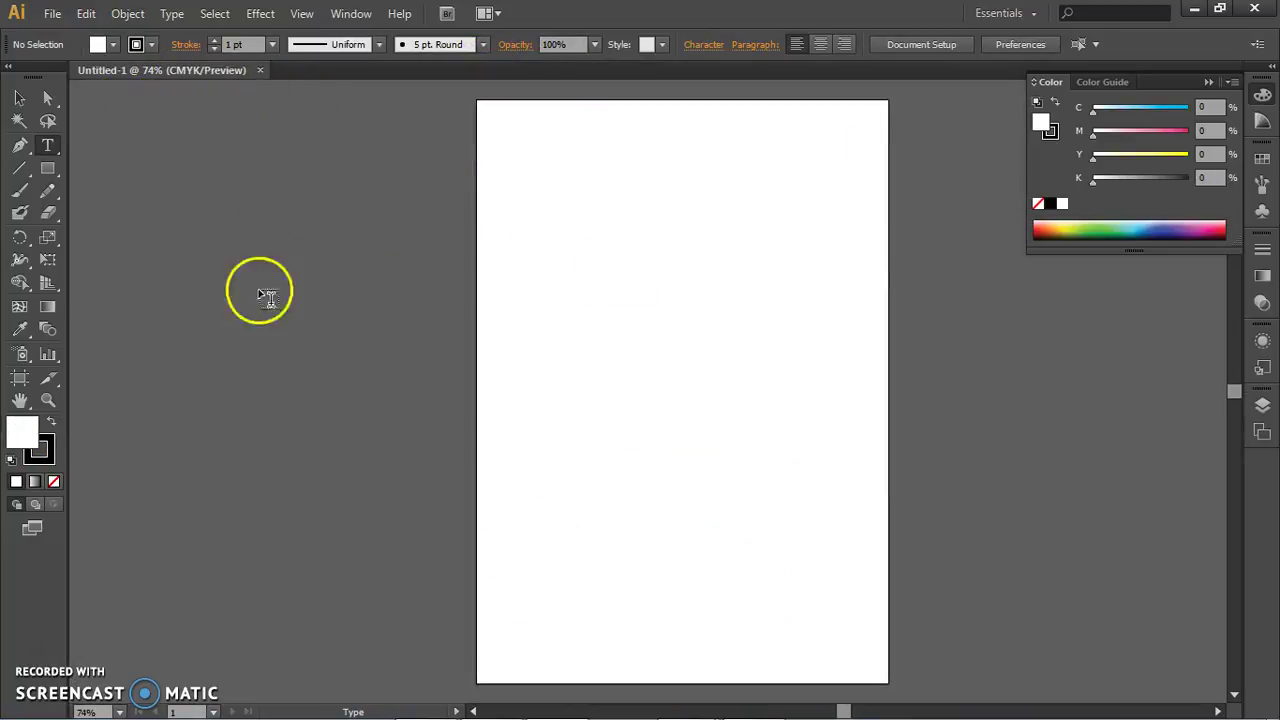
- Add one long line of point text starting "g fdgdgdfg dfgfdgdf ggfd" to the blank artboard and move it to the lower part
{"action": "left_click", "coordinate": [563, 309]}
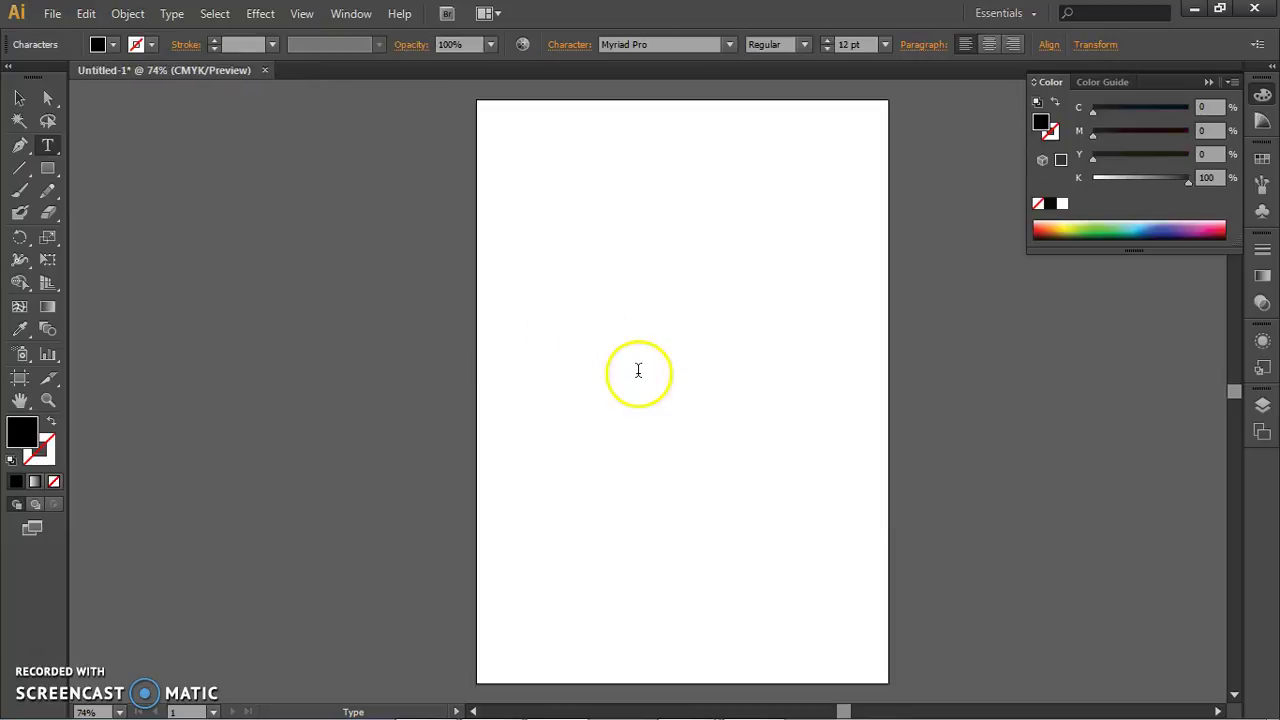
{"action": "type", "text": "g fdgdgdfg dfgfdgdf ggfd gfdgdfg dfgdfgdgdfgdfg fdg dfg dgdf gg"}
{"action": "left_click", "coordinate": [1014, 397]}
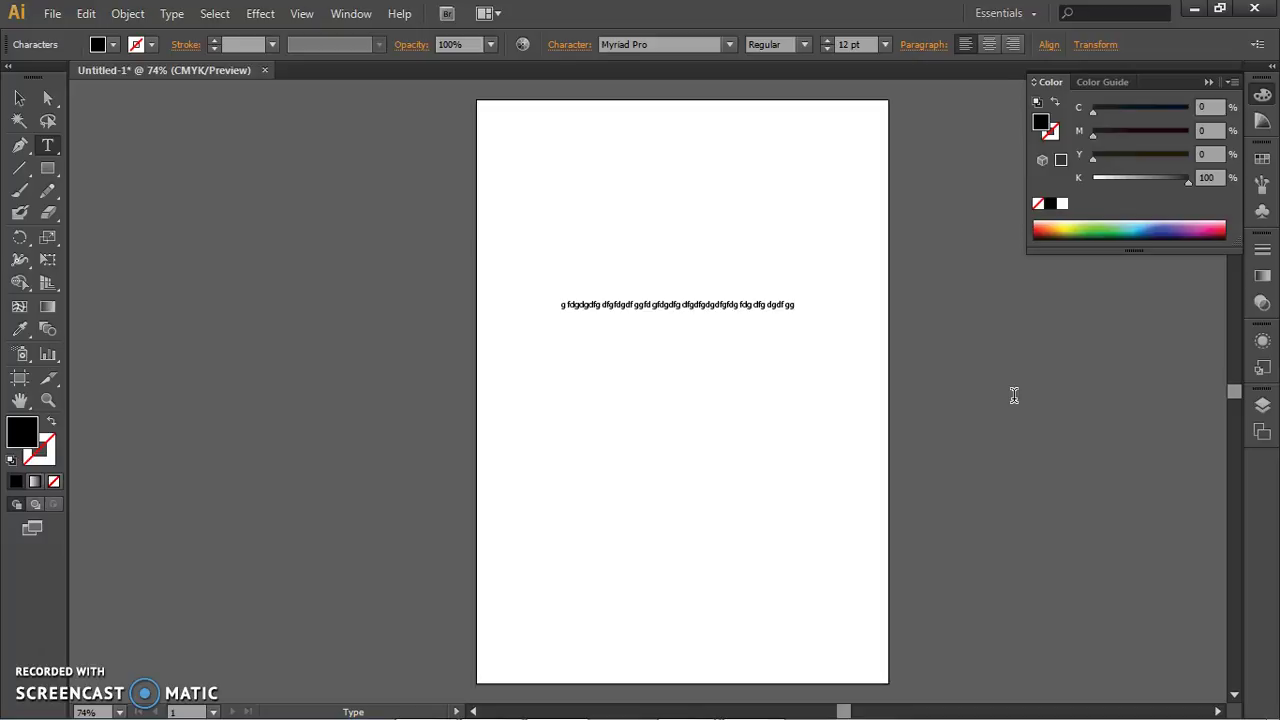
{"action": "type", "text": "oi hhjhkjl hjkhkjl hjlkjh lkjhj khlk j"}
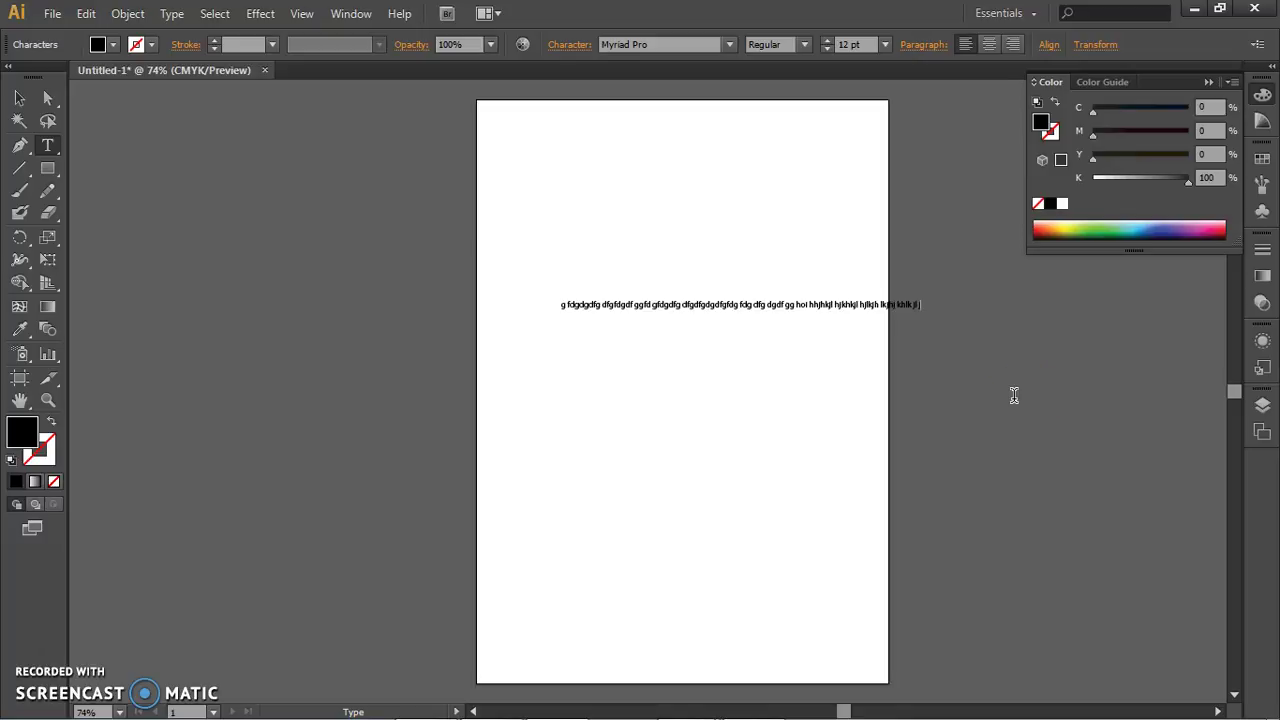
{"action": "left_click", "coordinate": [20, 98]}
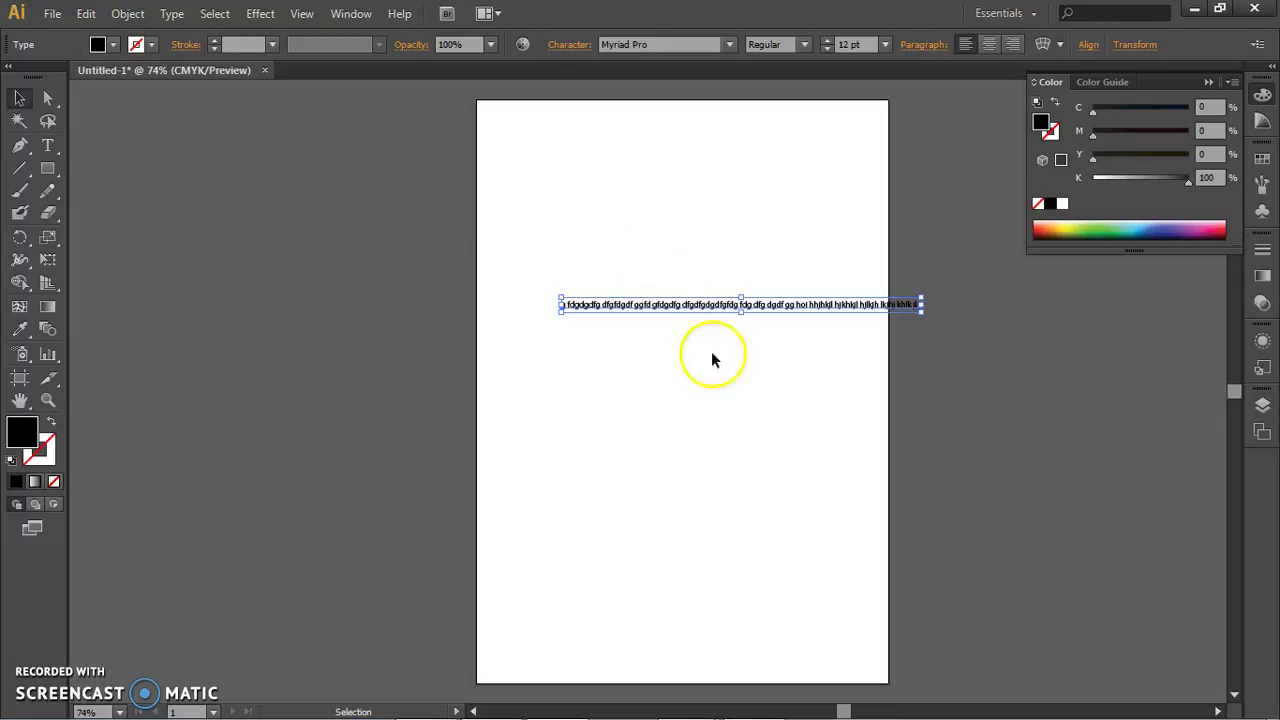
{"action": "left_click_drag", "start_coordinate": [780, 316], "coordinate": [824, 520]}
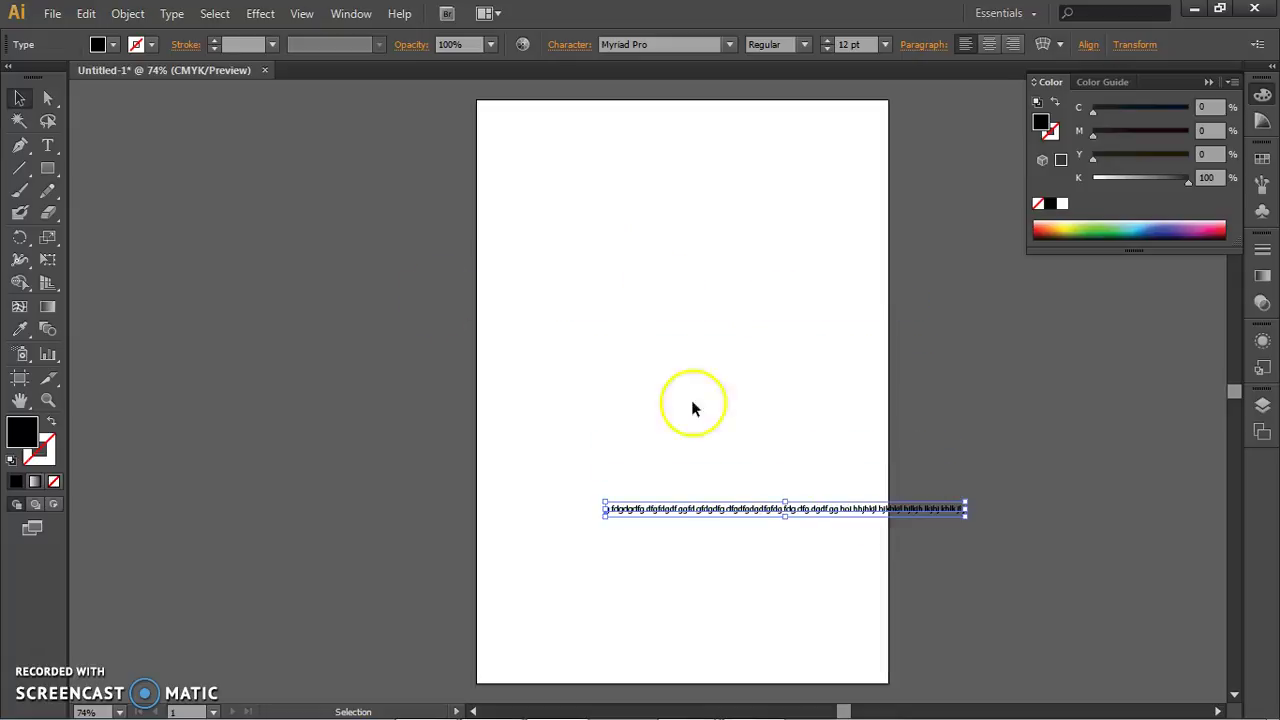
- Place a second, empty point-text object in the upper part of the artboard and end text entry
{"action": "left_click", "coordinate": [60, 144]}
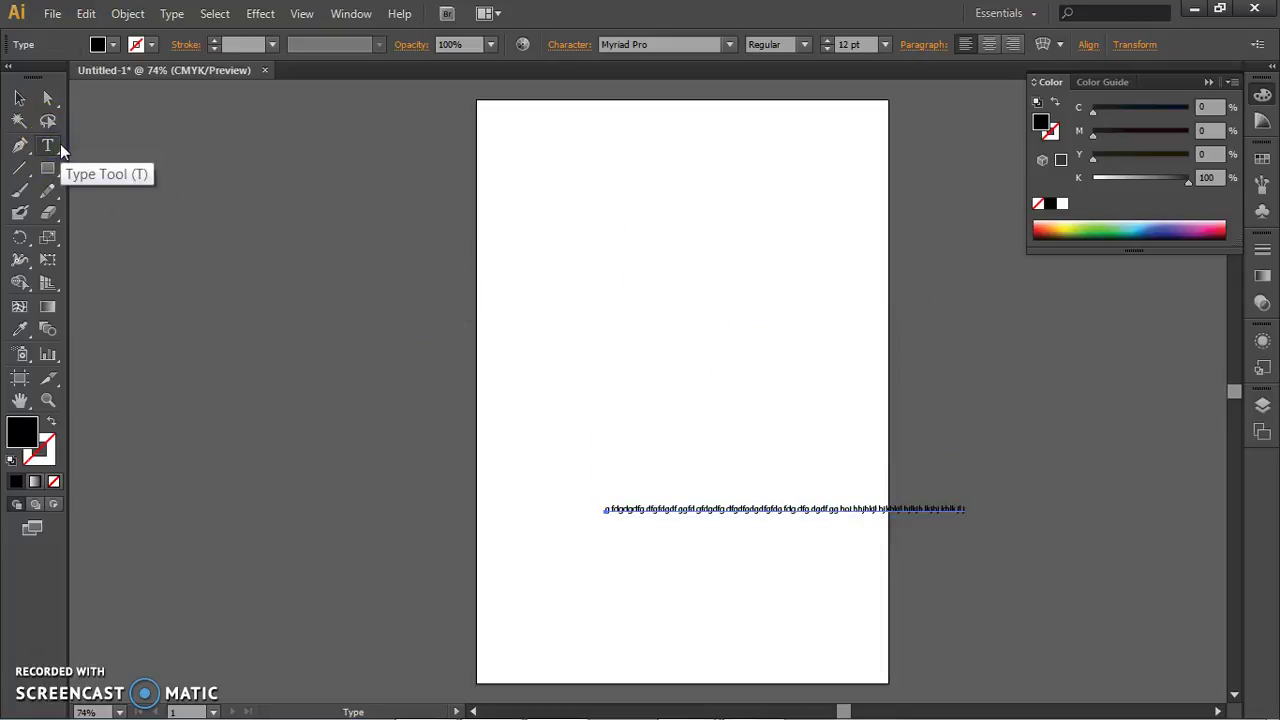
{"action": "left_click", "coordinate": [584, 295]}
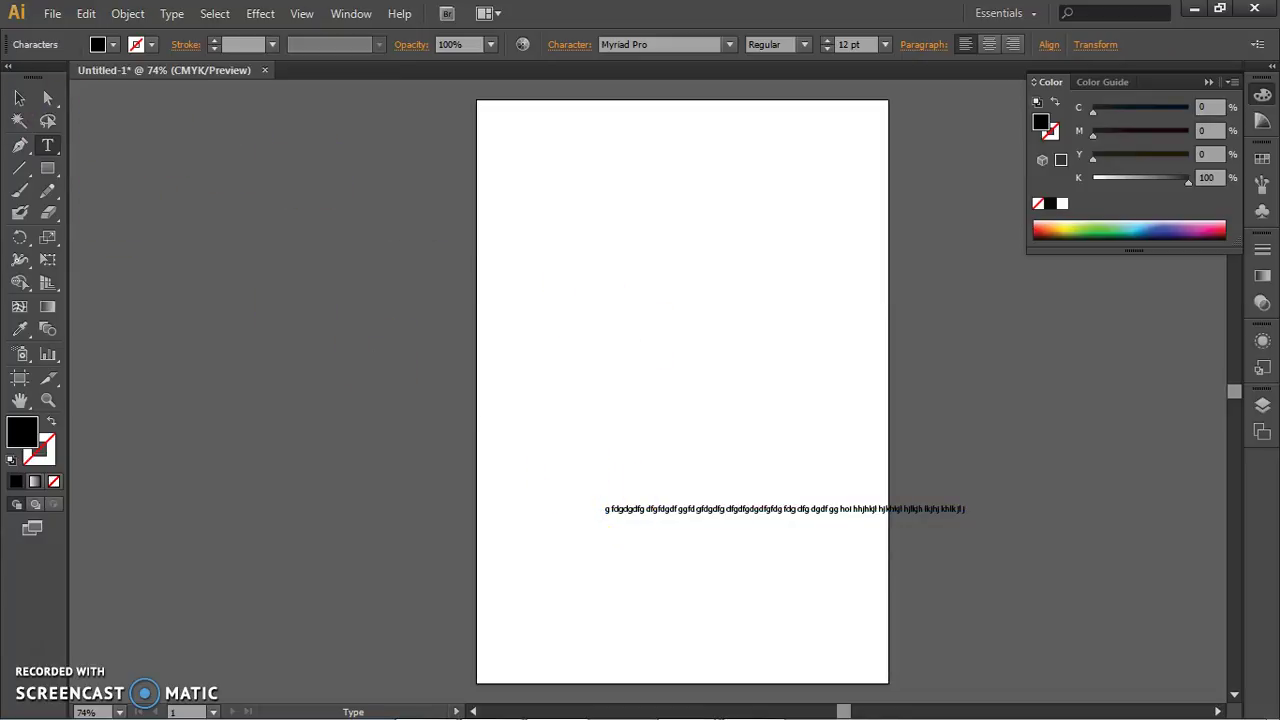
{"action": "left_click", "coordinate": [19, 98]}
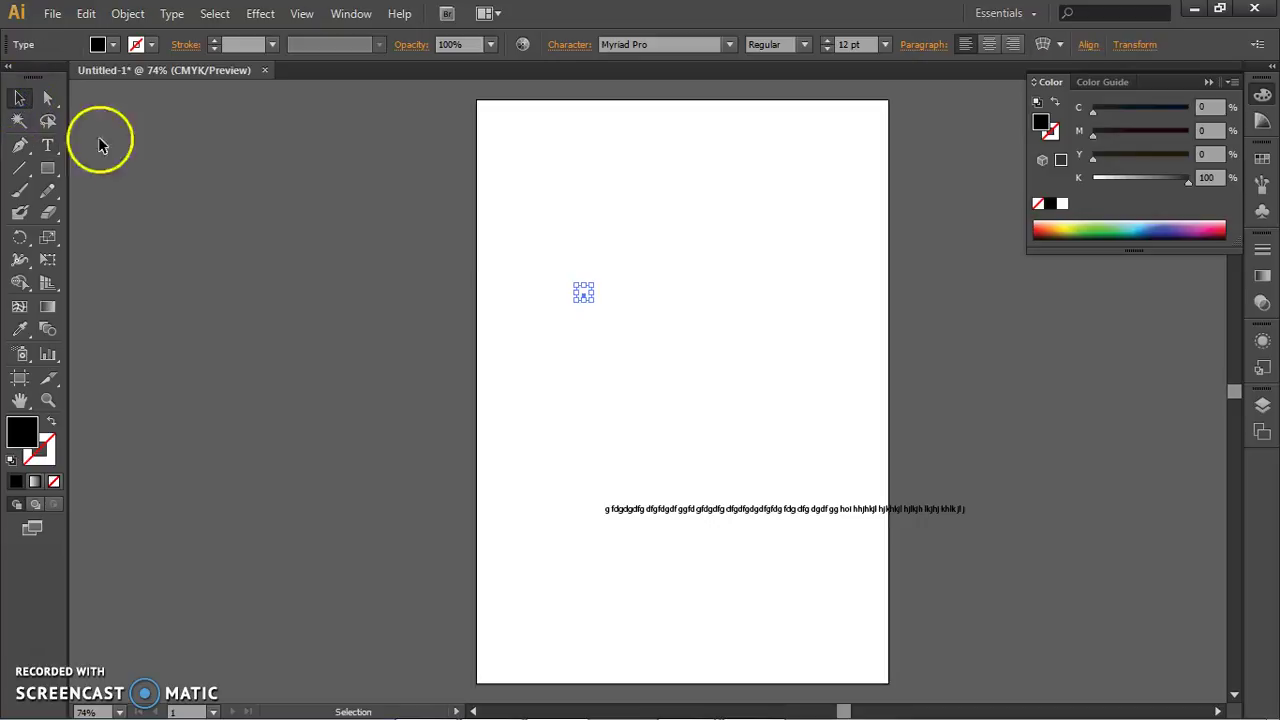
- Draw an area-text frame across the upper part of the artboard and fill it with two lines of text starting "gg jhgkj ghjgkjg"
{"action": "left_click", "coordinate": [98, 175]}
{"action": "left_click", "coordinate": [47, 145]}
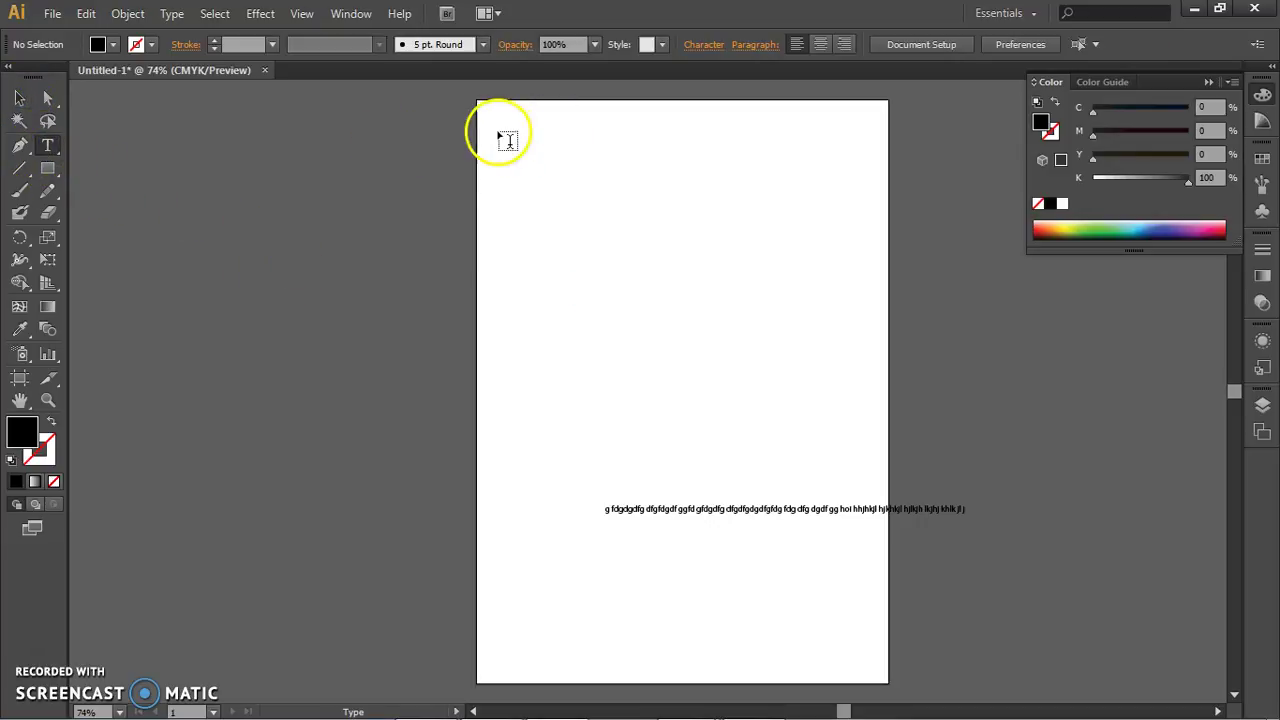
{"action": "left_click_drag", "start_coordinate": [502, 132], "coordinate": [861, 300]}
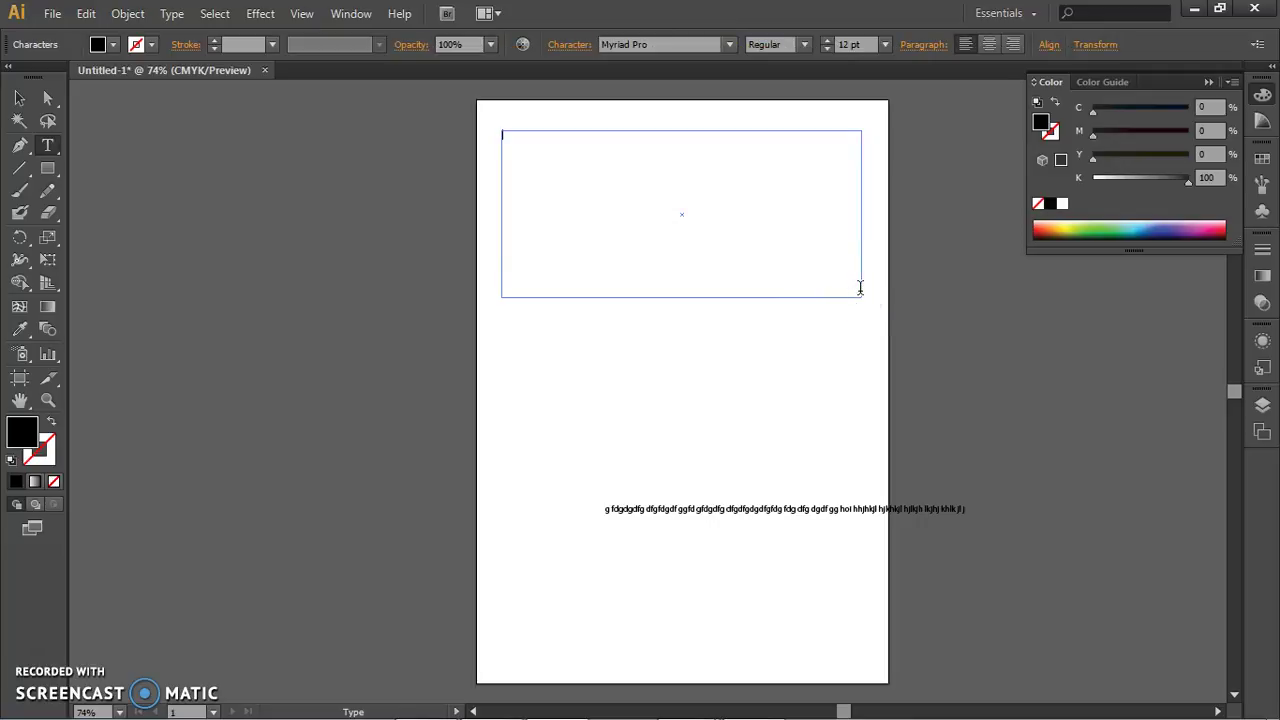
{"action": "type", "text": "gg jhgkj ghjgkjg ghg hgkj ghgh gkjj hgkh kjhgjhg kghg"}
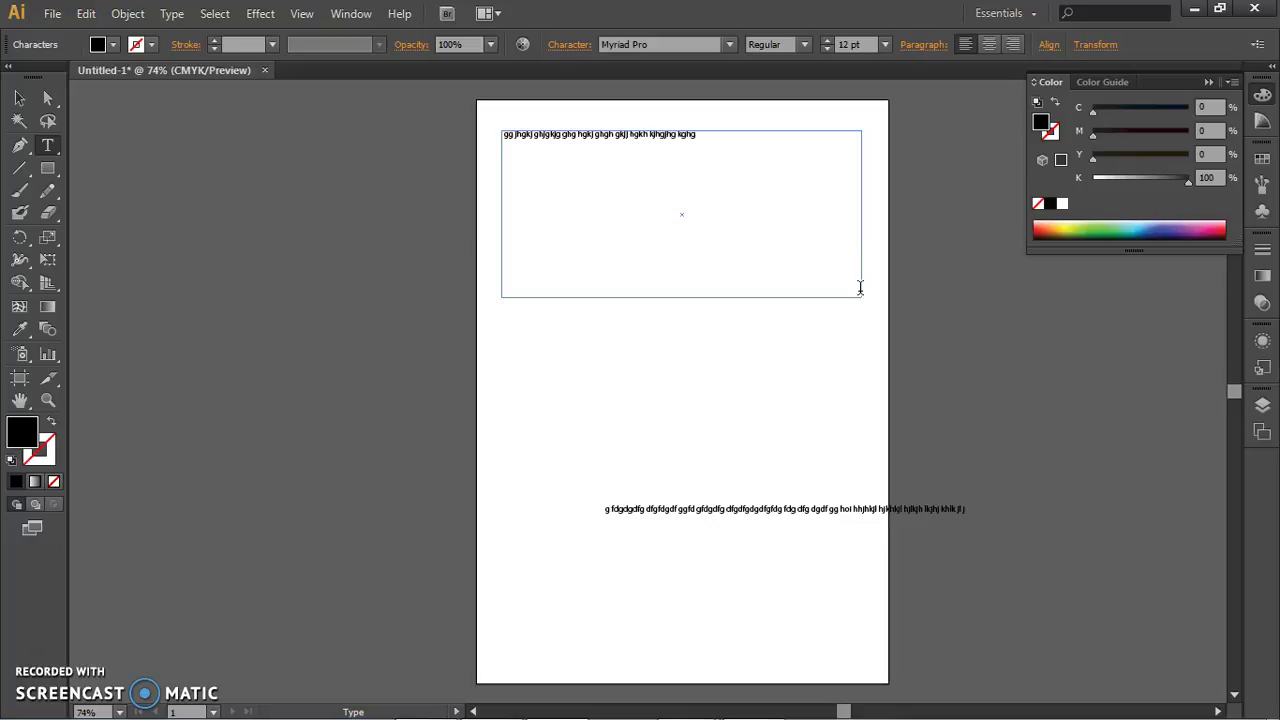
{"action": "type", "text": " khgh jgh kghkg jkgh jgj"}
{"action": "type", "text": "h kg hgkjgkg gkjhg kjg kjghj ghgkh g"}
{"action": "type", "text": "kjgj khjg jkgjkj"}
{"action": "type", "text": " gh jg kgjh kjg kj gjk gjkg"}
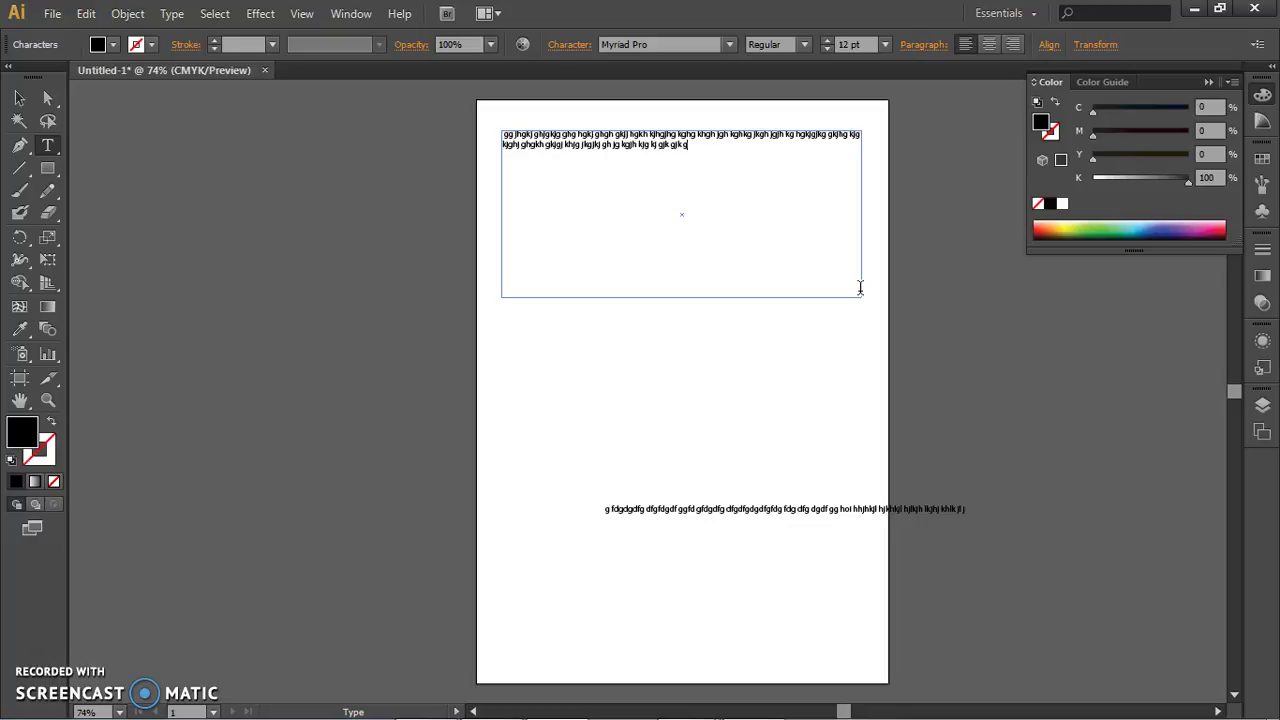
{"action": "left_click", "coordinate": [20, 99]}
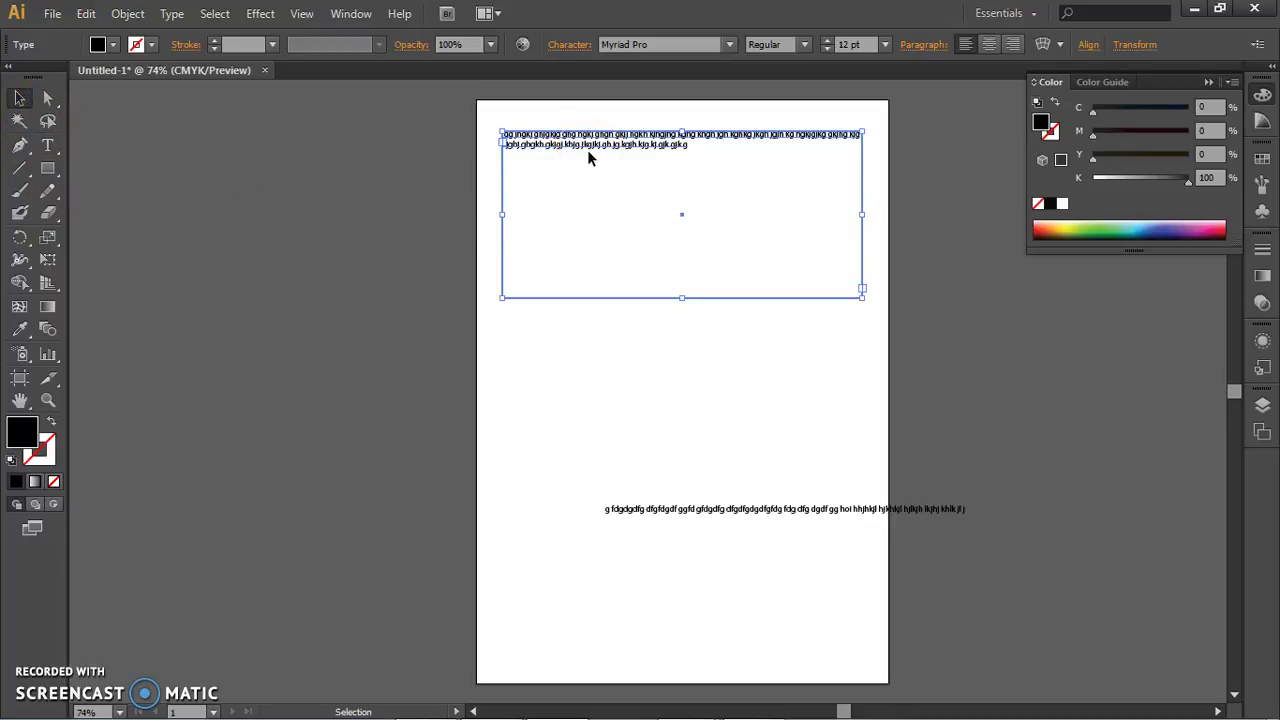
- Continue the frame's text with "l hljk" and add a second paragraph starting "bjhjkh ljhkj hhjlhjk" after a blank line
{"action": "left_click", "coordinate": [477, 151]}
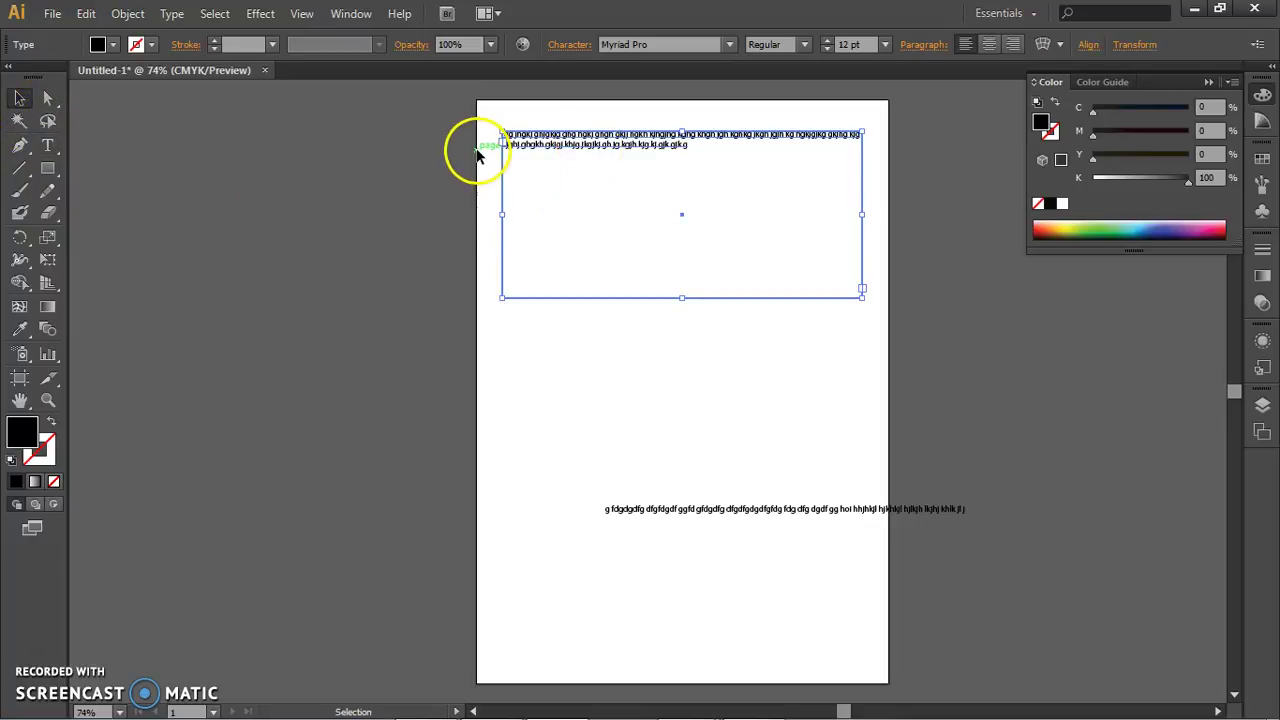
{"action": "left_click", "coordinate": [47, 144]}
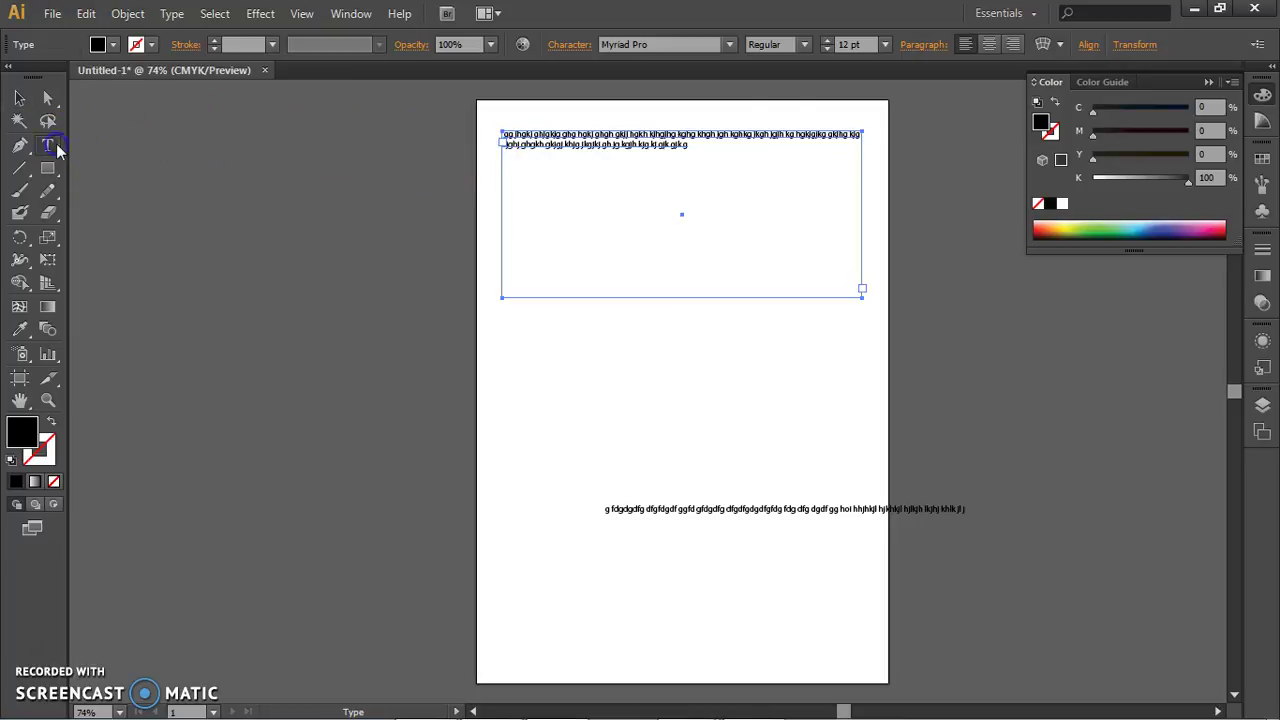
{"action": "left_click", "coordinate": [695, 144]}
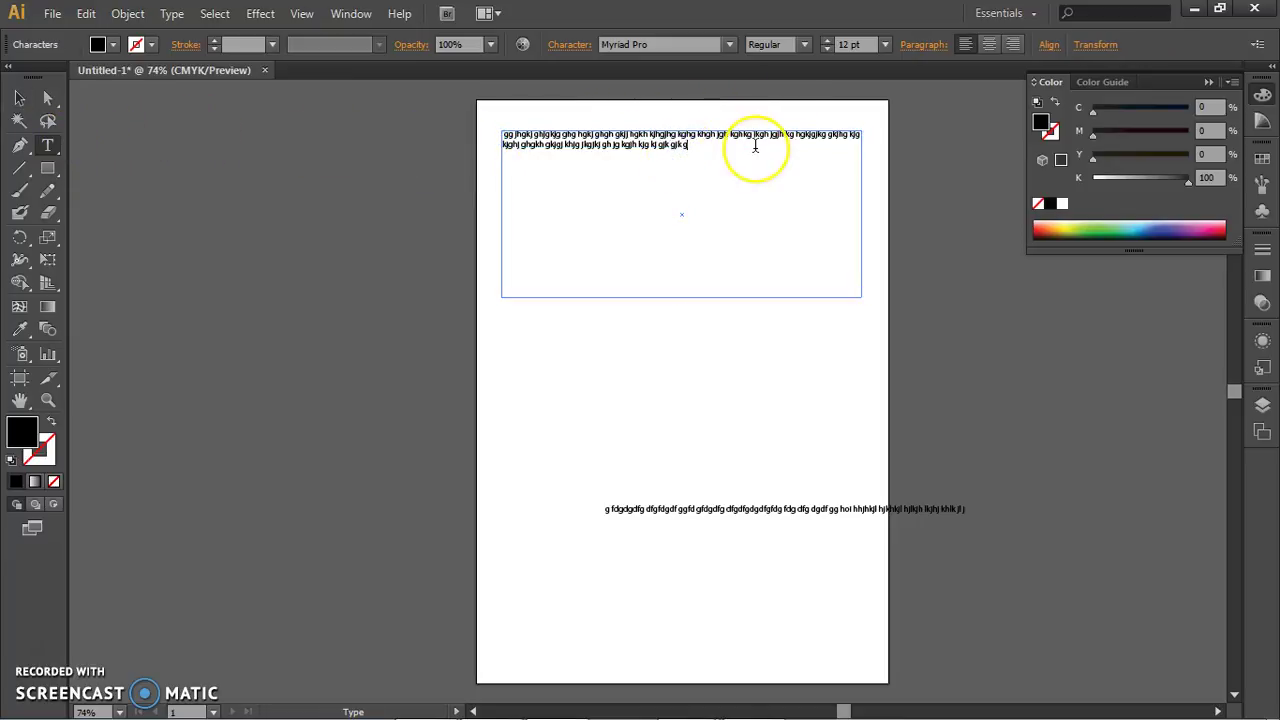
{"action": "type", "text": "l hljk"}
{"action": "type", "text": "bjhjkh ljhkj hhjlhjk"}
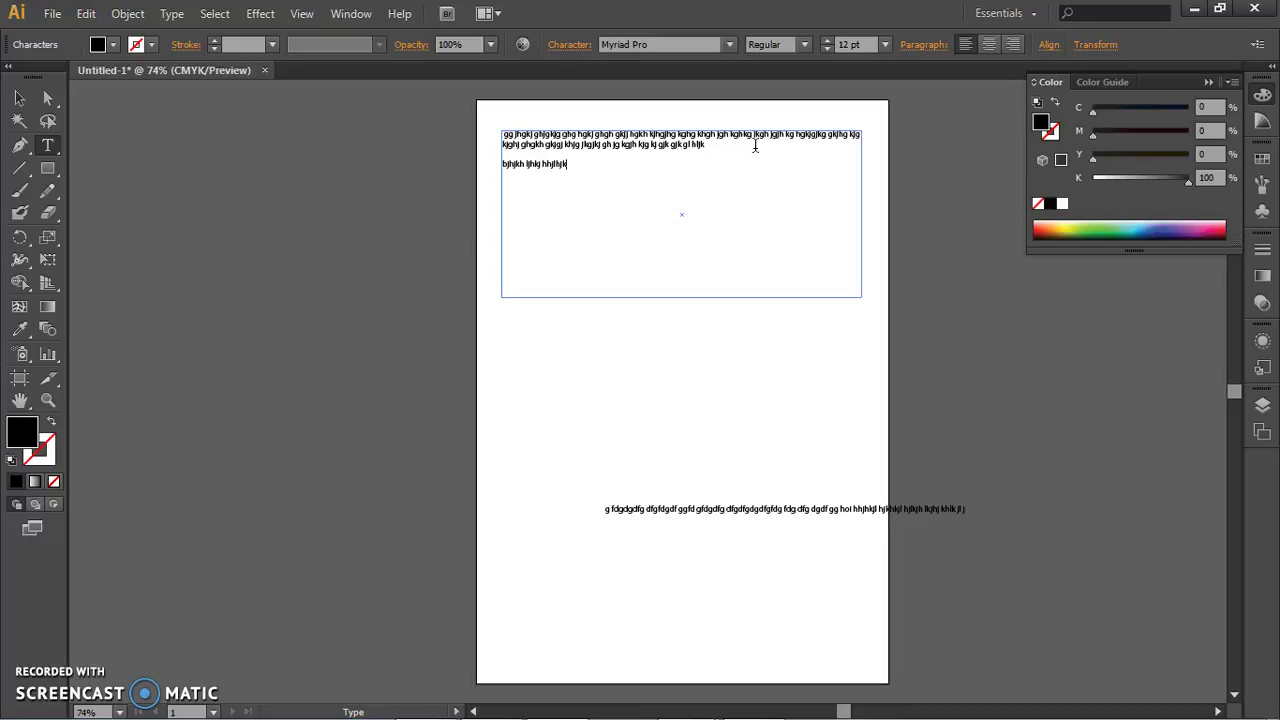
{"action": "type", "text": "jhl hkjh hlkj hkl jhlk hkjh hjkl klj jjjjjj jljkl lj lkjlj klj ;l k"}
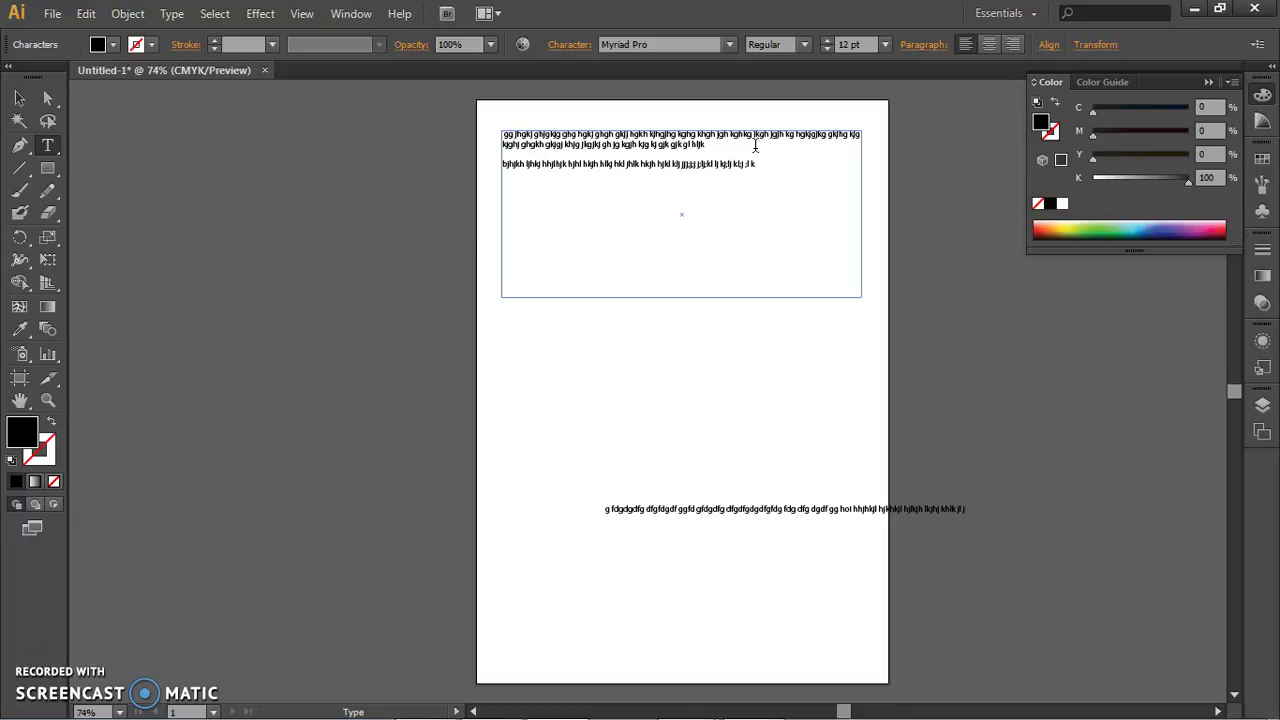
- Show the Pathfinder options and look through the Transform and Align options grouped with them
{"action": "left_click", "coordinate": [352, 13]}
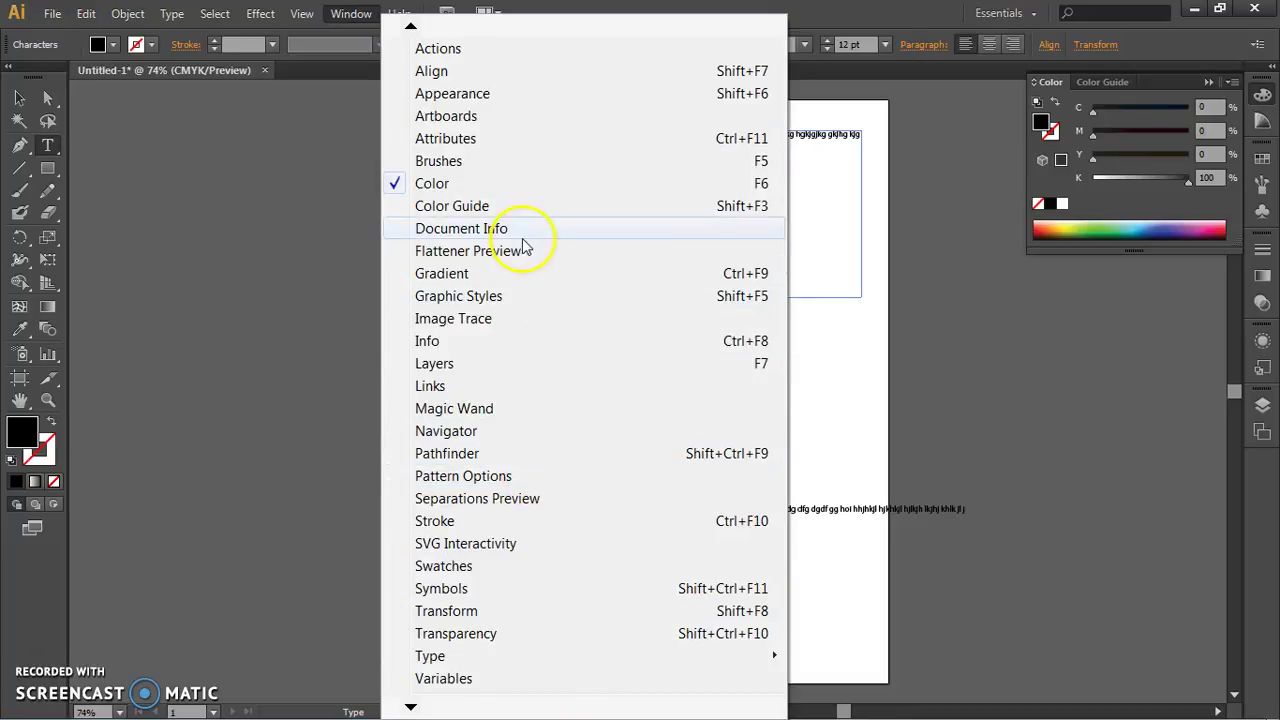
{"action": "mouse_move", "coordinate": [440, 664]}
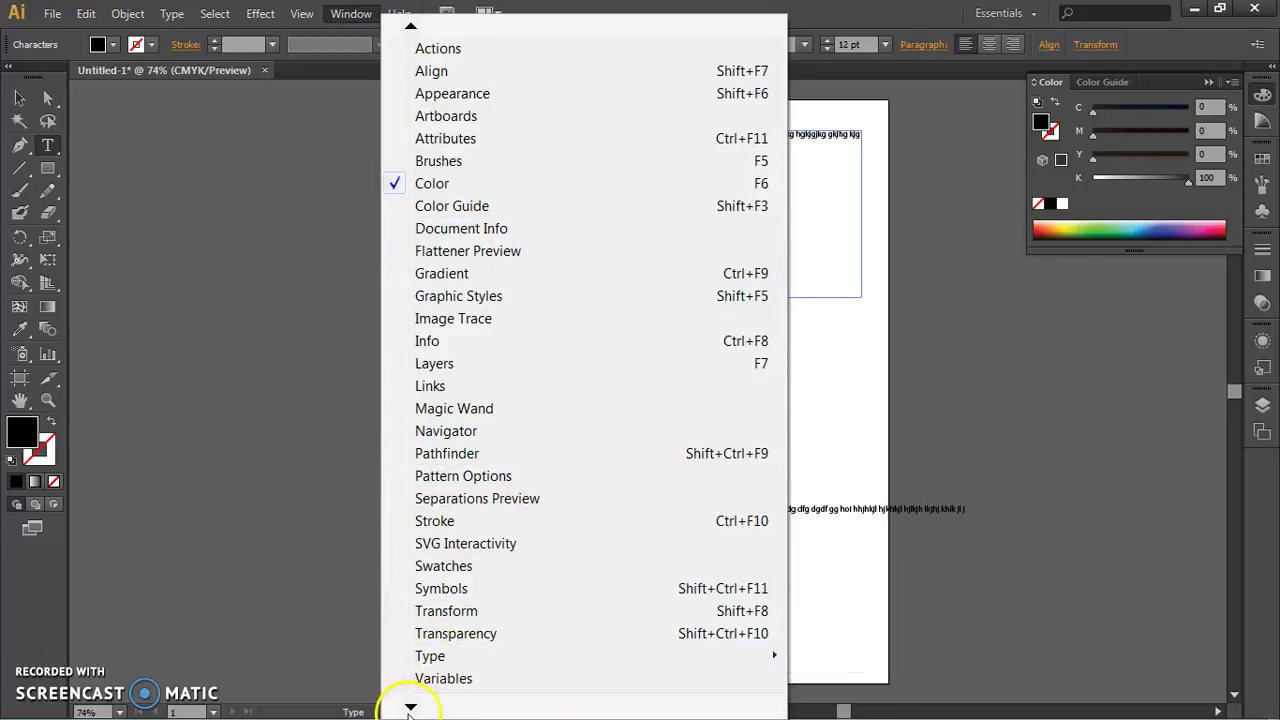
{"action": "mouse_move", "coordinate": [410, 707]}
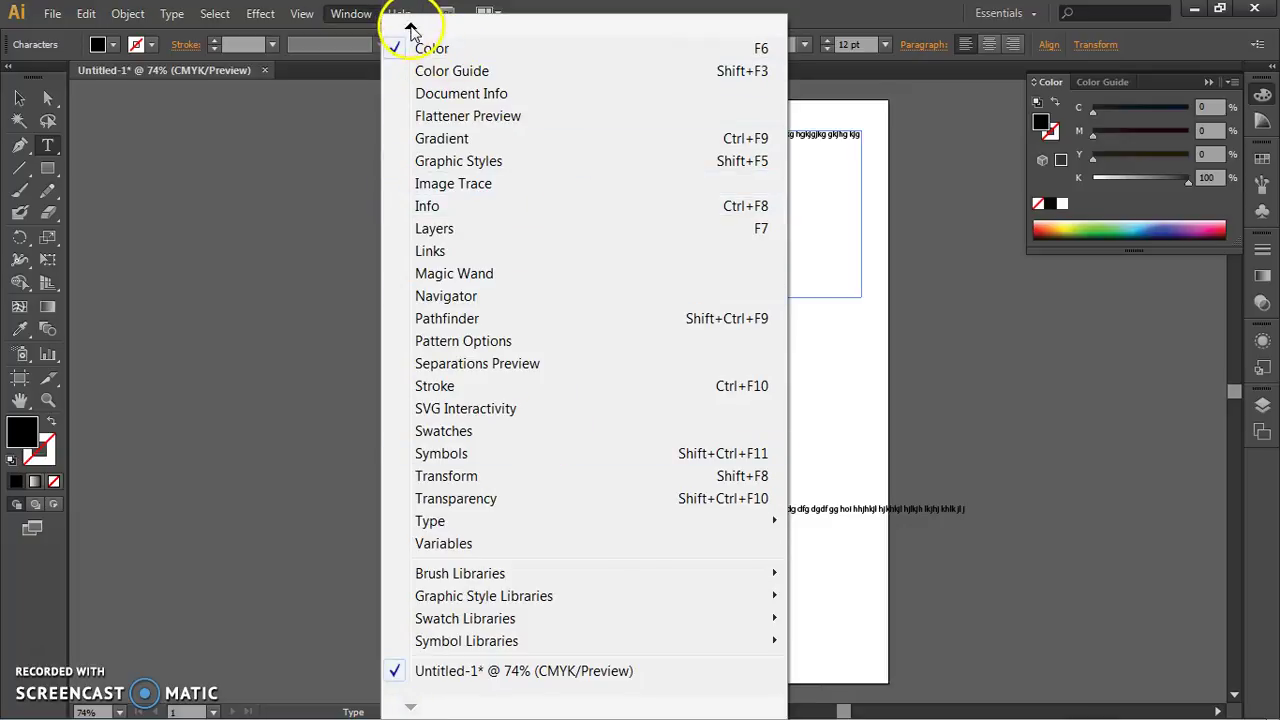
{"action": "left_click", "coordinate": [455, 318]}
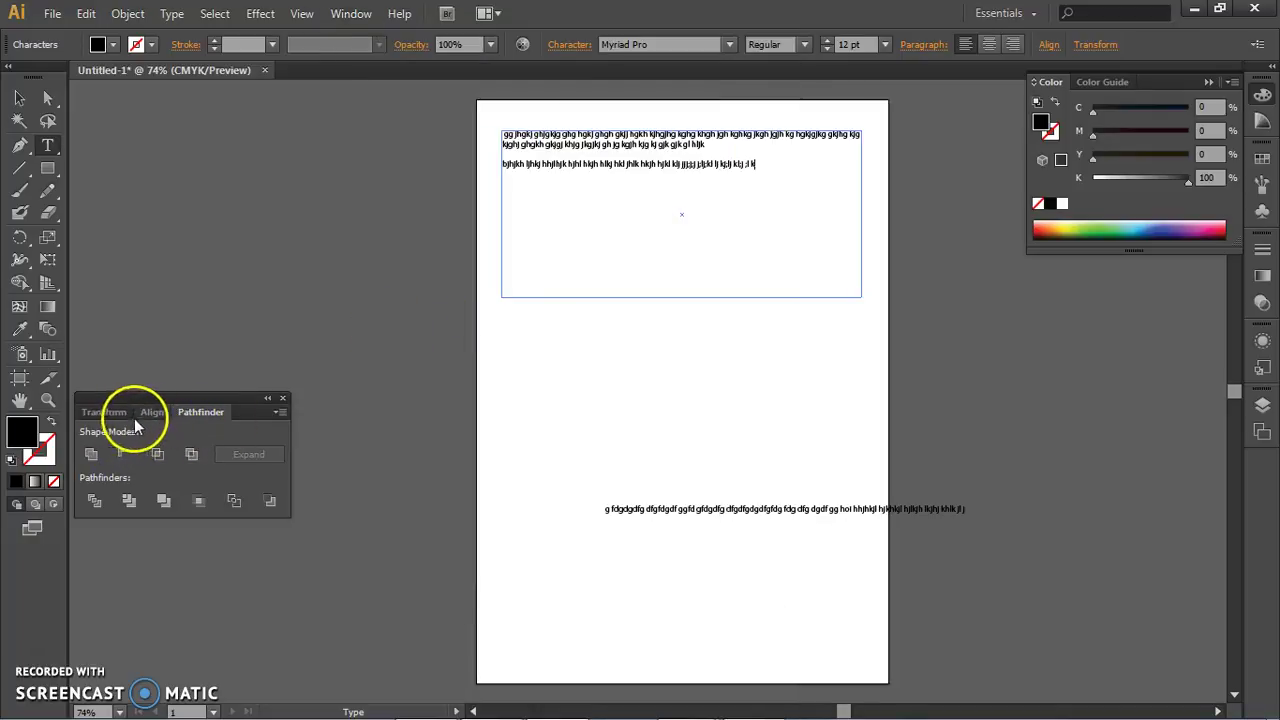
{"action": "left_click", "coordinate": [108, 414]}
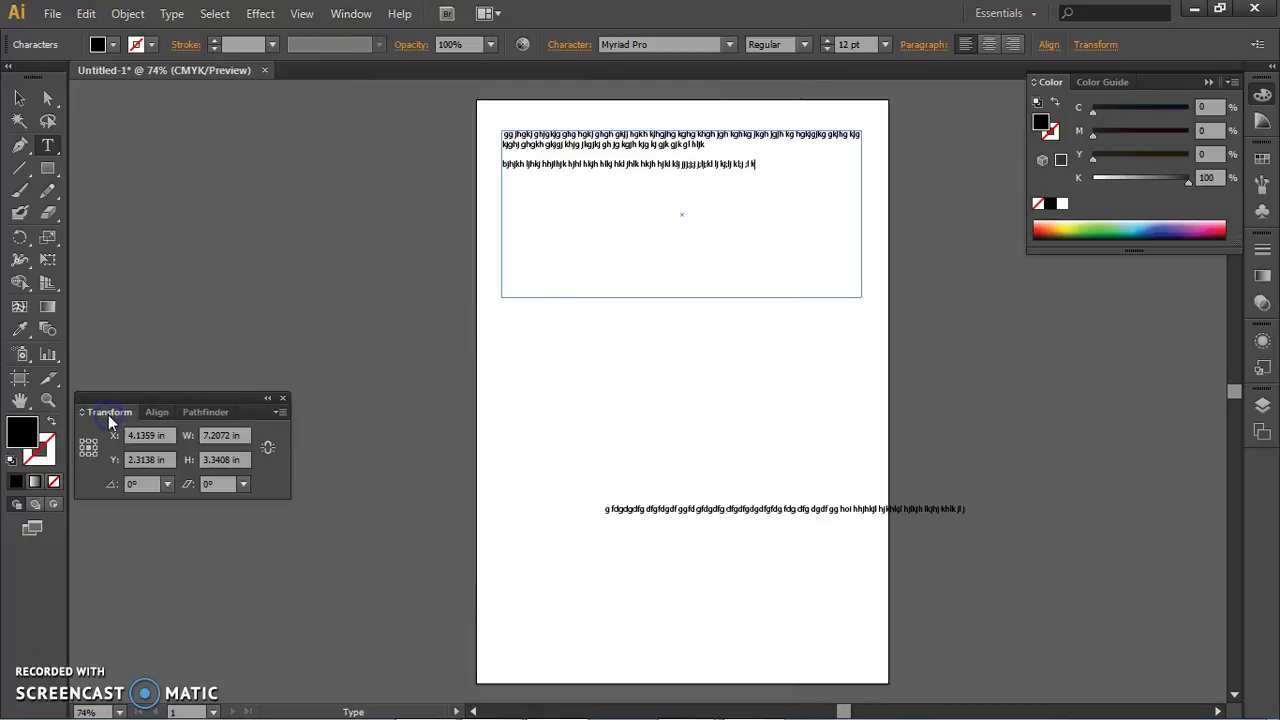
{"action": "left_click", "coordinate": [165, 415]}
{"action": "left_click", "coordinate": [201, 411]}
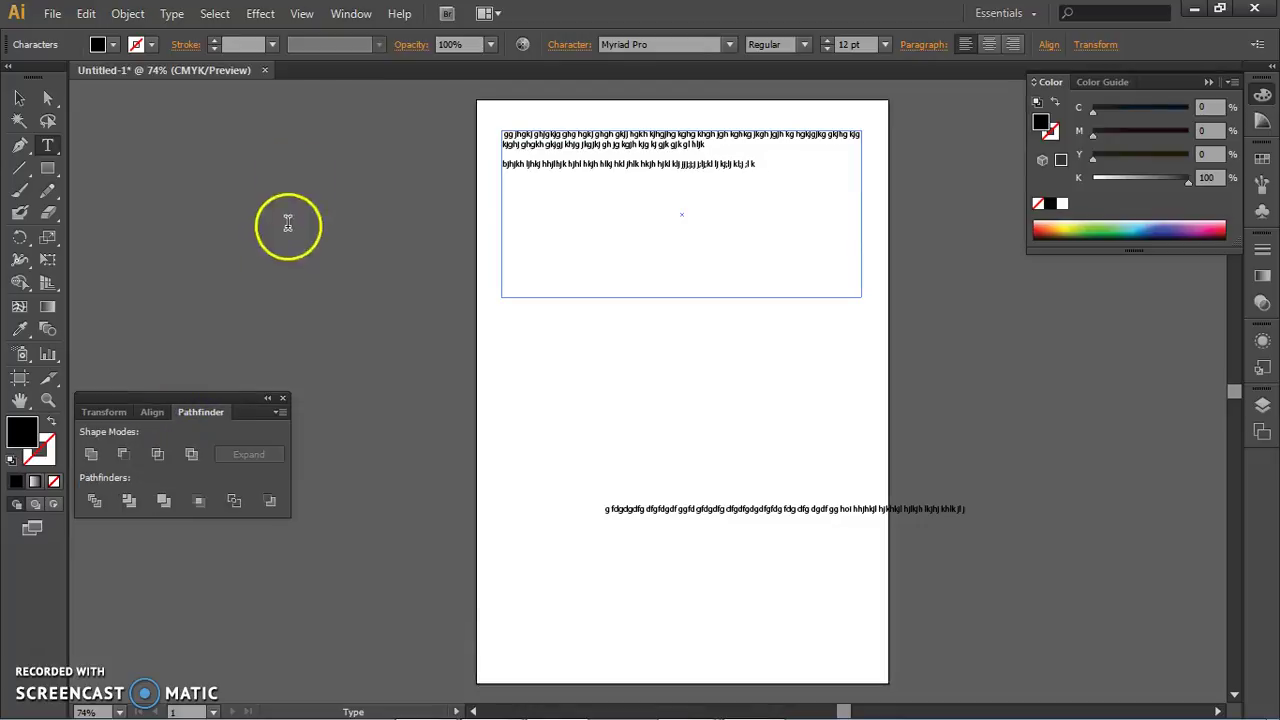
{"action": "left_click", "coordinate": [352, 14]}
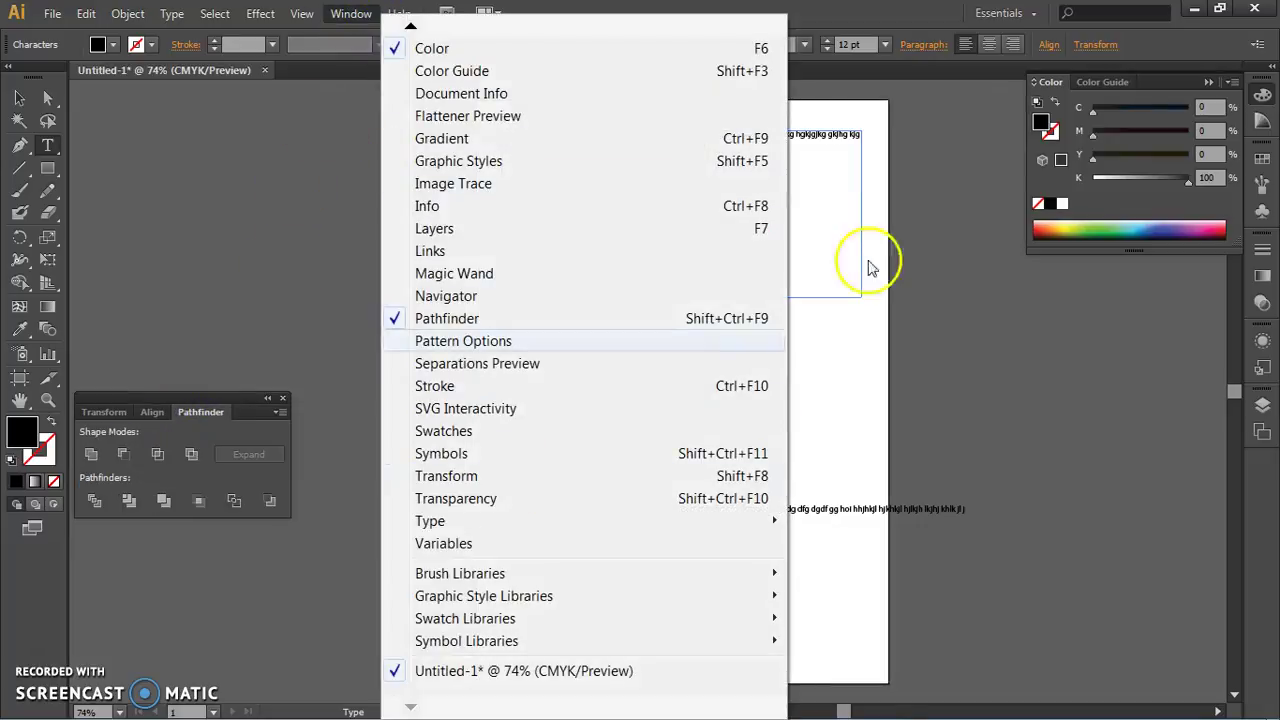
{"action": "left_click", "coordinate": [918, 25]}
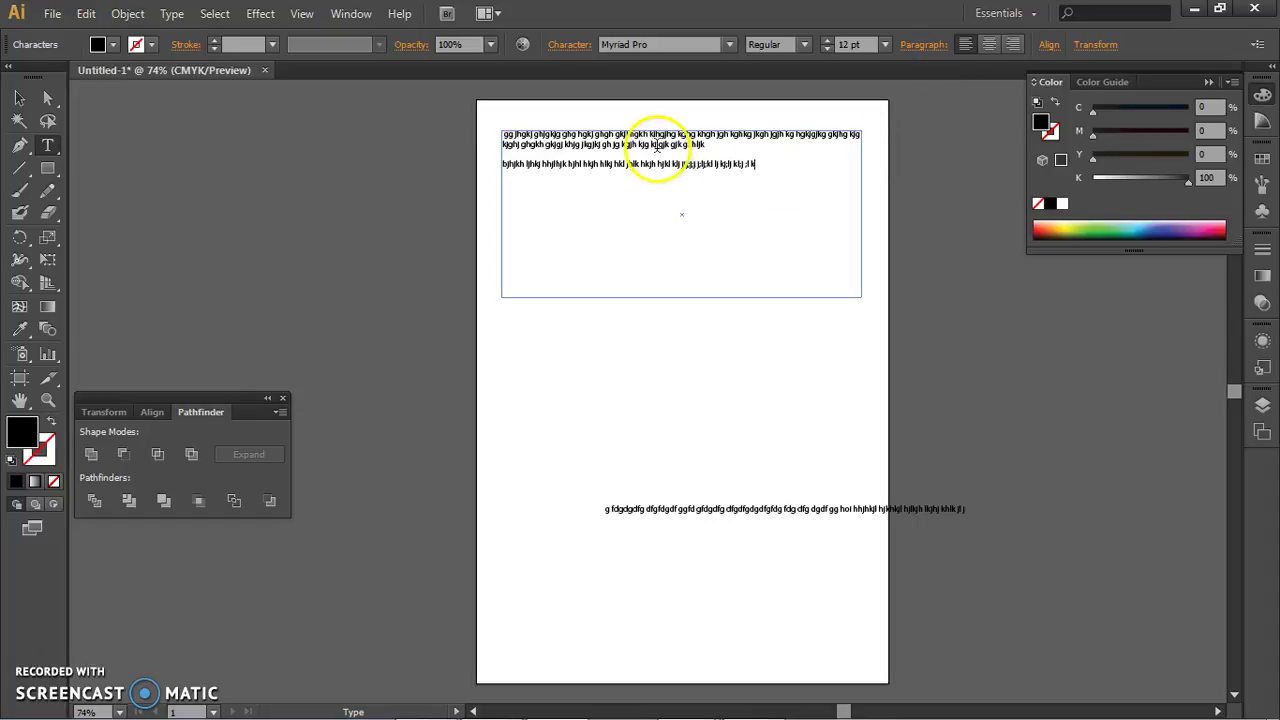
- Try center and right alignment on all the frame's text, restore left alignment, and look at the object alignment options
{"action": "left_click", "coordinate": [748, 163]}
{"action": "left_click_drag", "start_coordinate": [748, 163], "coordinate": [431, 137]}
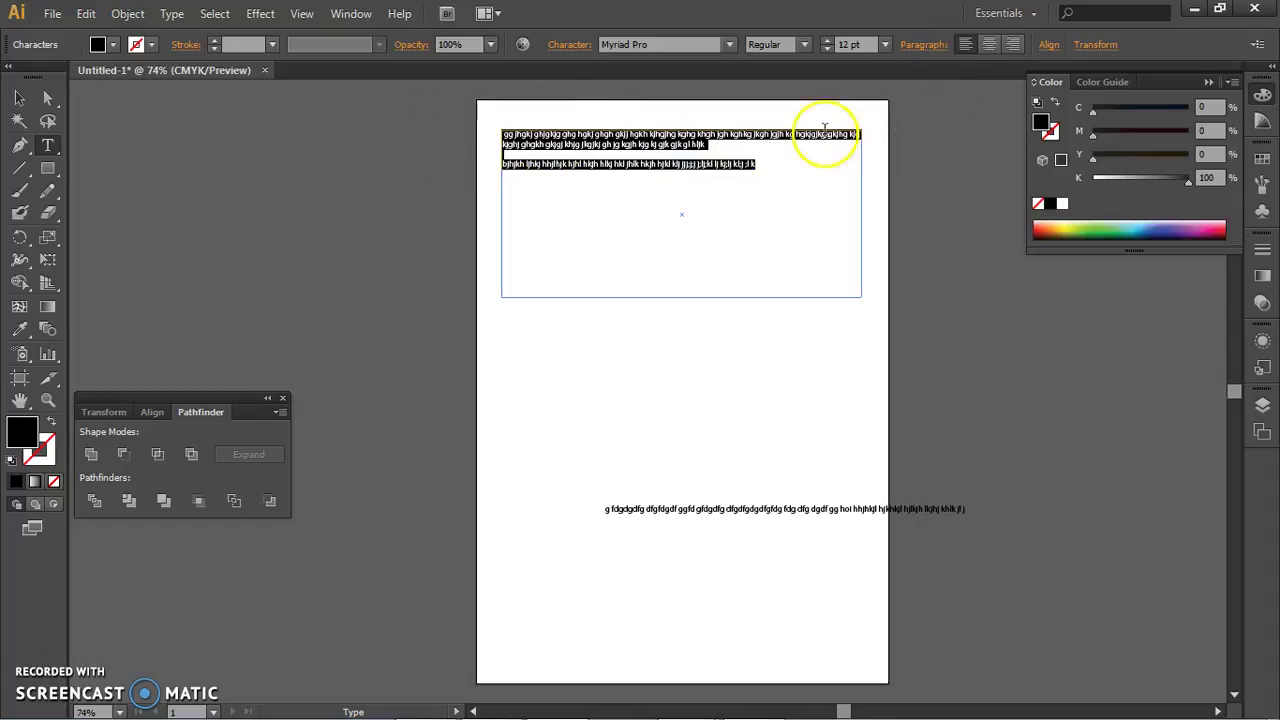
{"action": "left_click", "coordinate": [990, 45]}
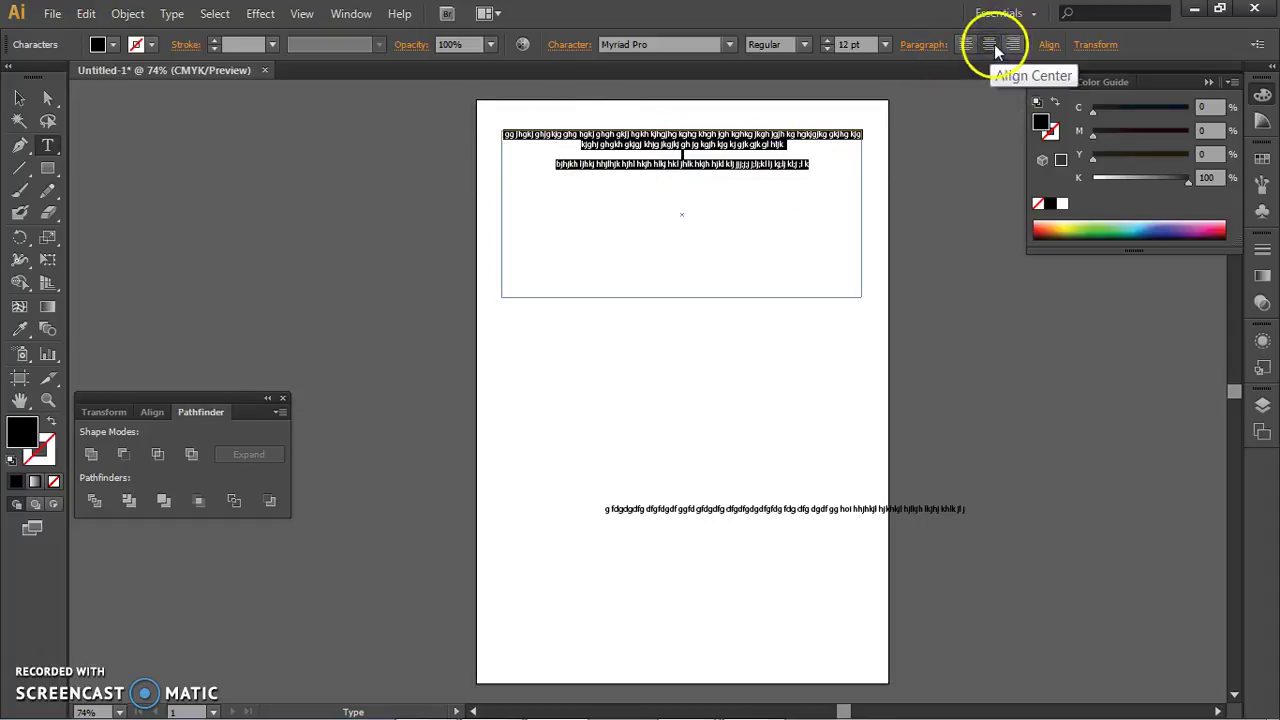
{"action": "left_click", "coordinate": [1011, 45]}
{"action": "left_click", "coordinate": [966, 45]}
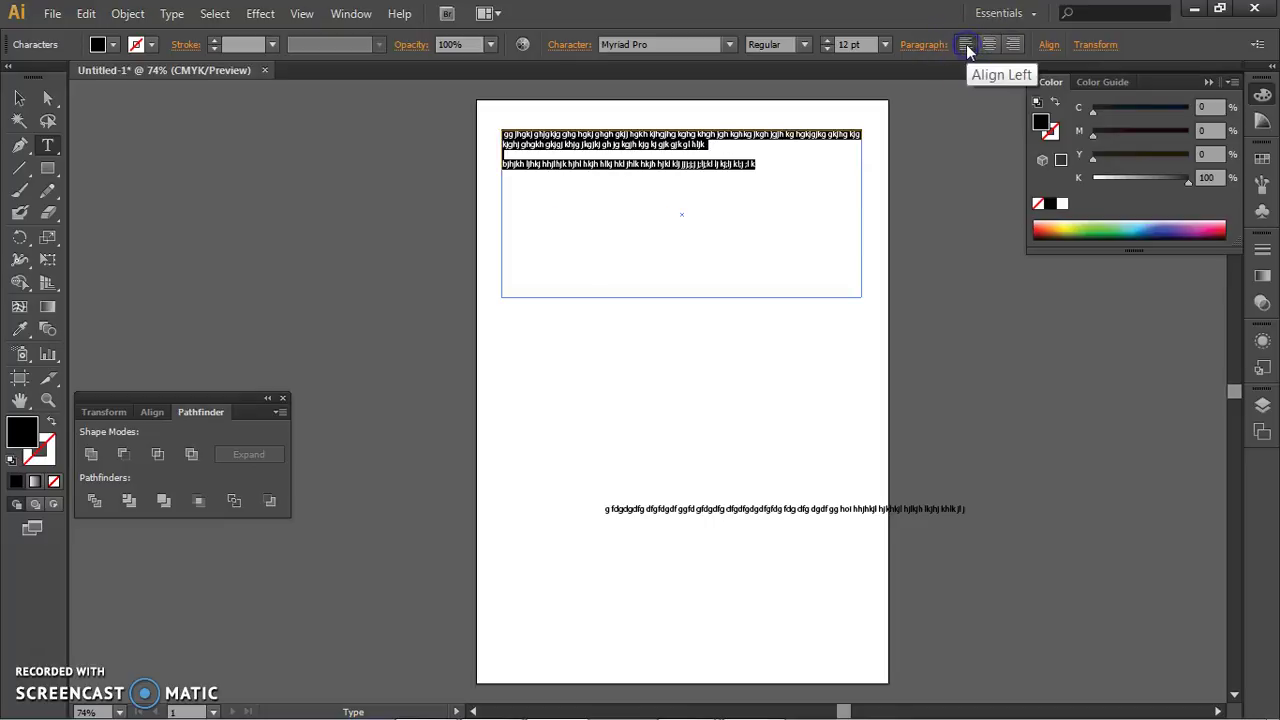
{"action": "left_click", "coordinate": [1047, 45]}
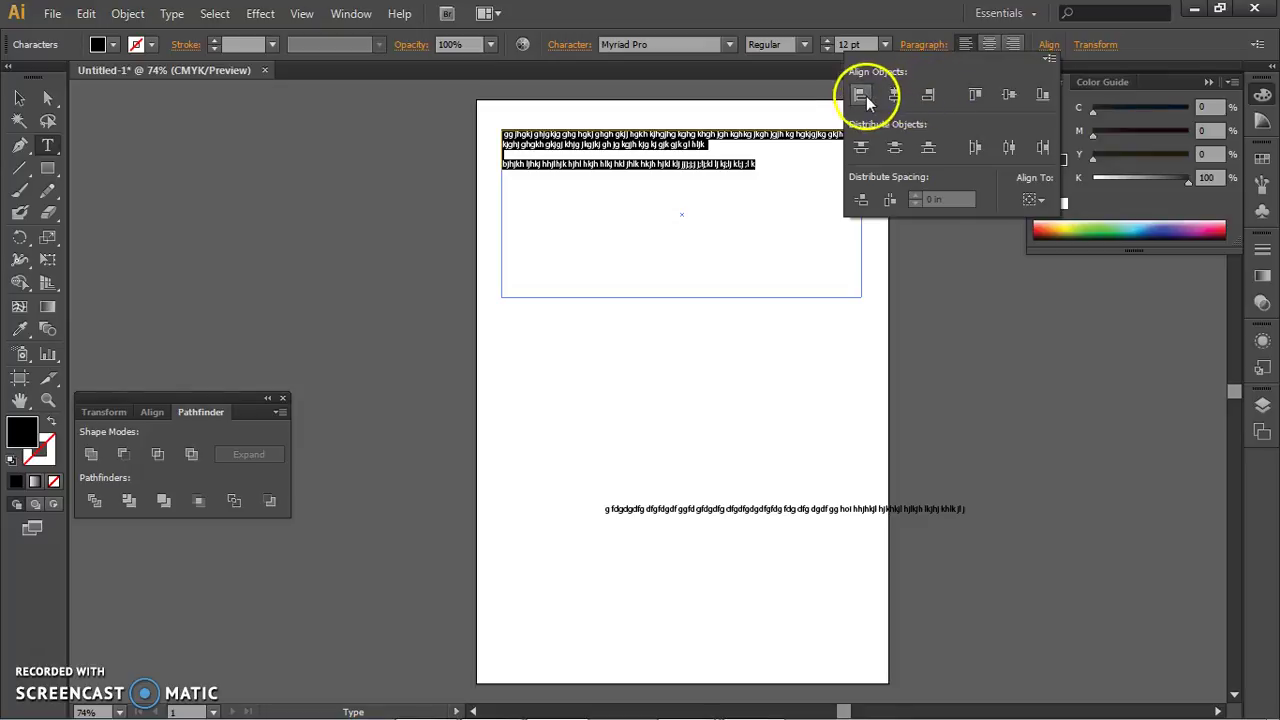
{"action": "left_click", "coordinate": [45, 169]}
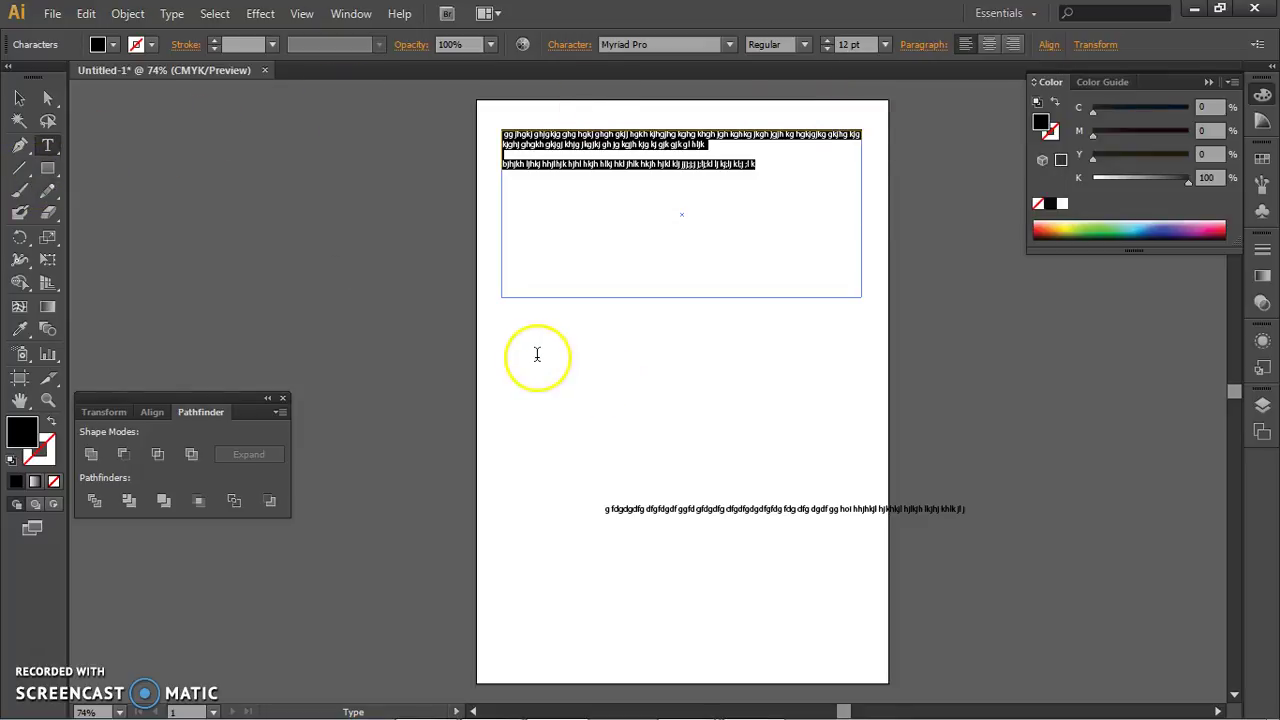
- Add a short line of point text starting "fh ffgfgdfgd" below the paragraphs and end text entry
{"action": "left_click", "coordinate": [19, 97]}
{"action": "left_click", "coordinate": [297, 264]}
{"action": "left_click", "coordinate": [47, 145]}
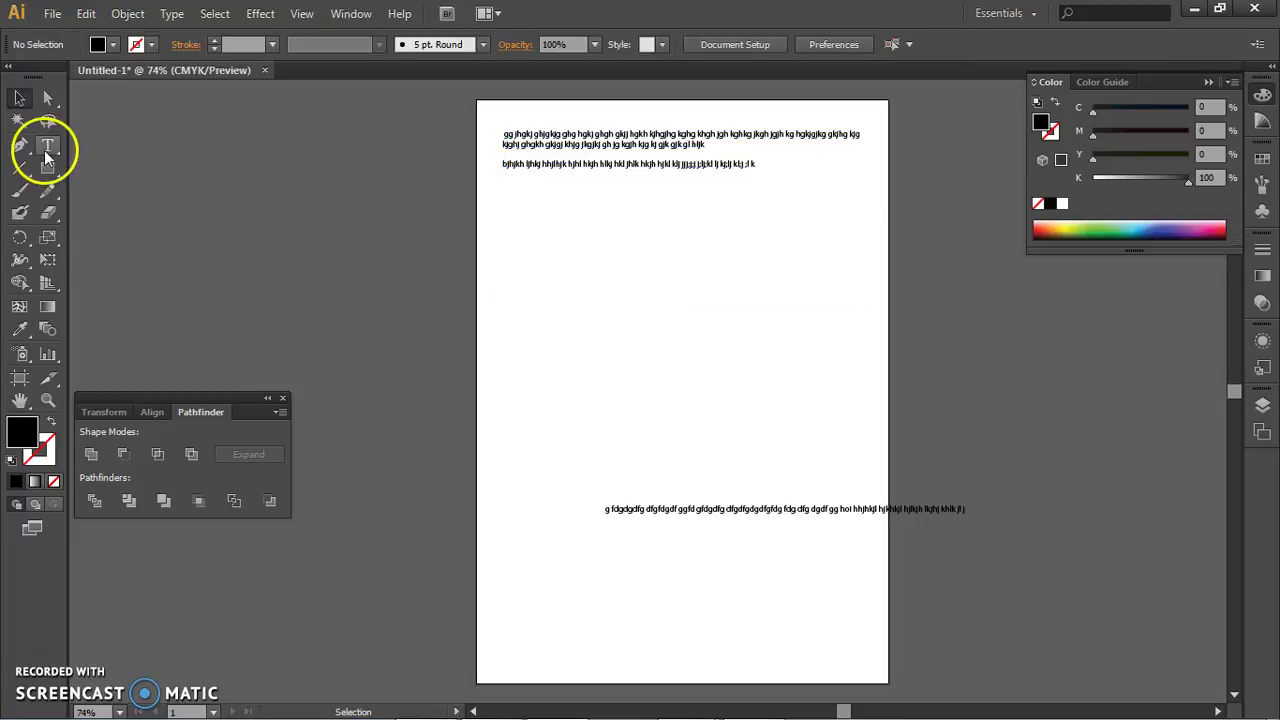
{"action": "left_click", "coordinate": [542, 288]}
{"action": "type", "text": "fhrgfgfgdfgdfgdgdfgdfgdgdfgdg"}
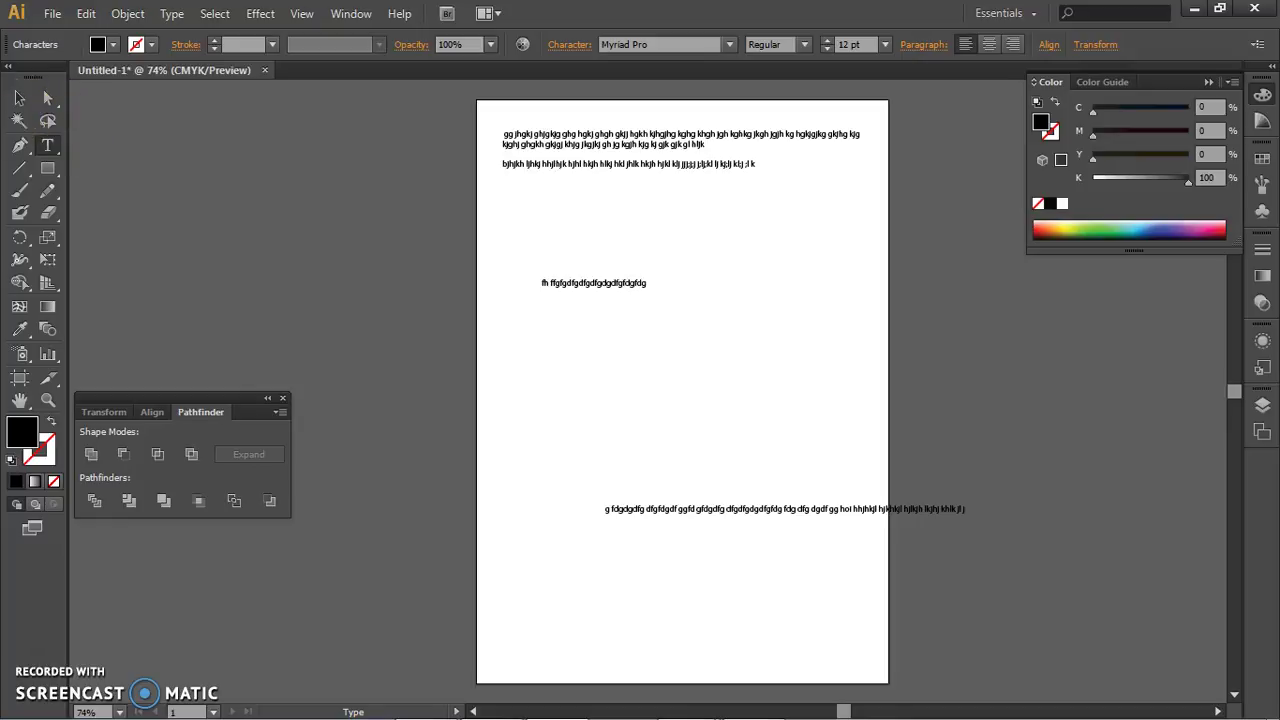
{"action": "left_click", "coordinate": [19, 97]}
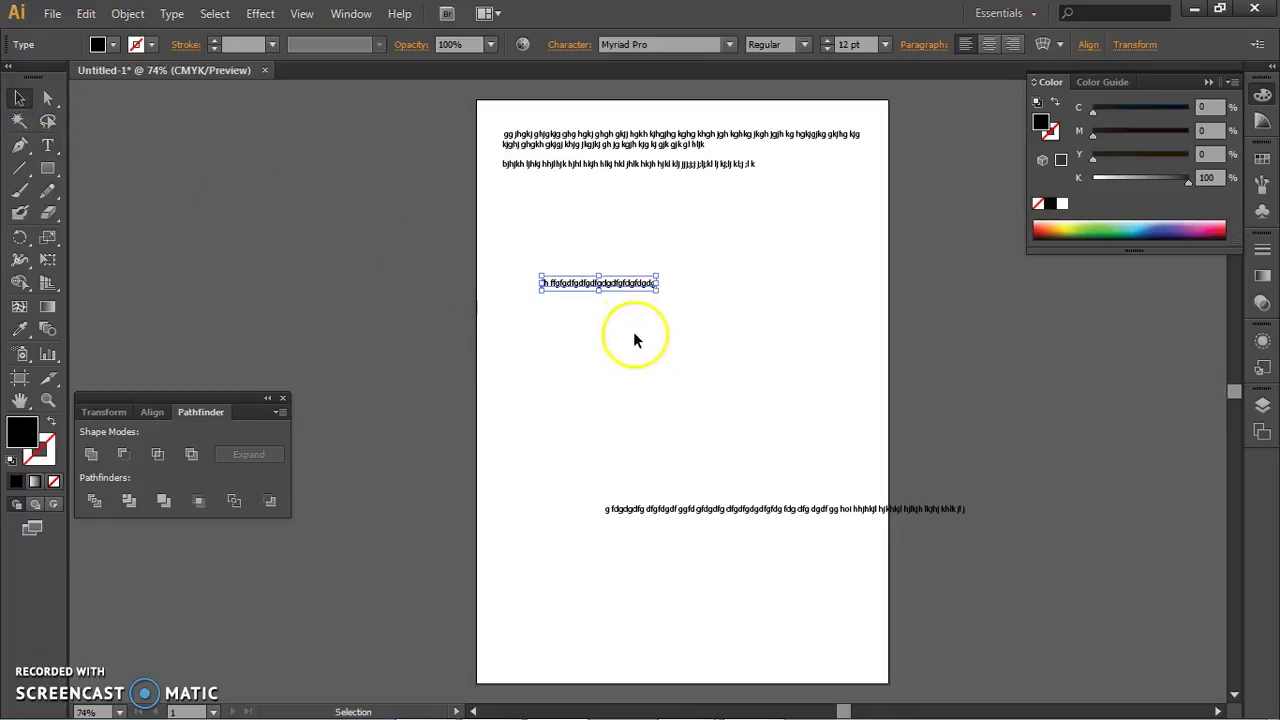
- Duplicate the short text line just below itself and repeat the copy three times to form an evenly spaced column
{"action": "left_click_drag", "start_coordinate": [623, 290], "coordinate": [617, 314]}
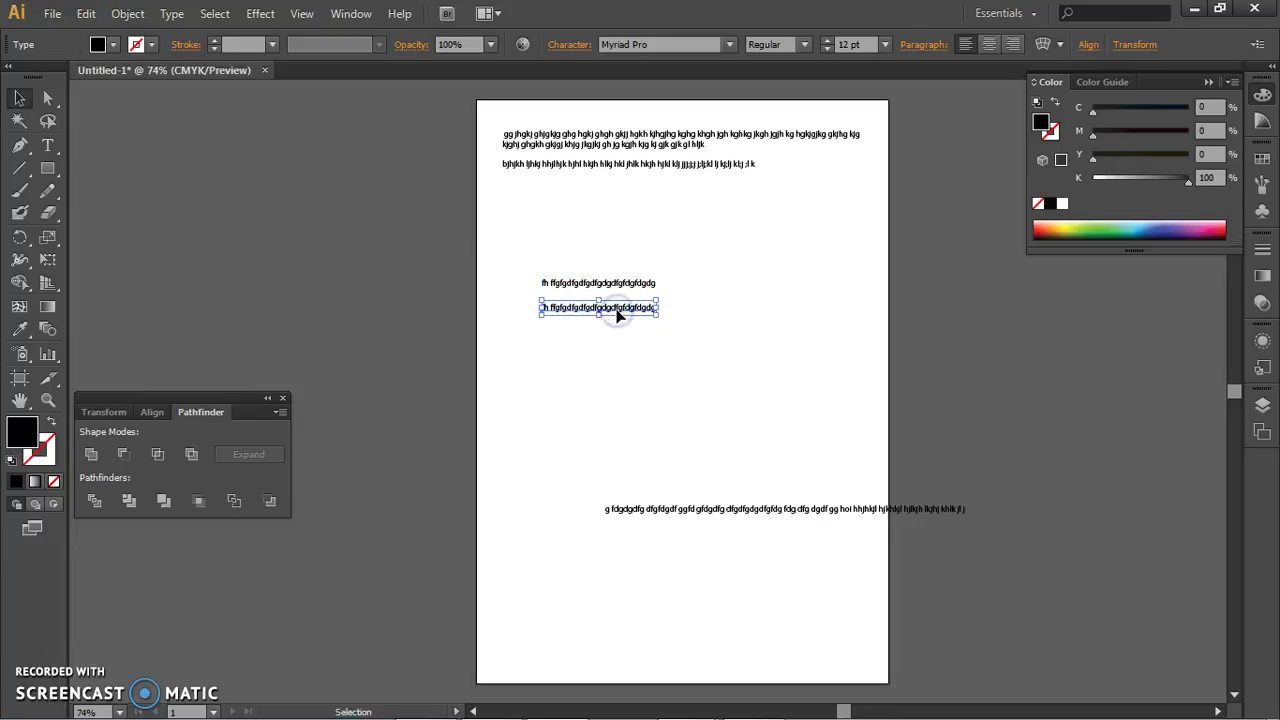
{"action": "key", "text": "ctrl+d"}
{"action": "key", "text": "ctrl+d"}
{"action": "key", "text": "ctrl+d"}
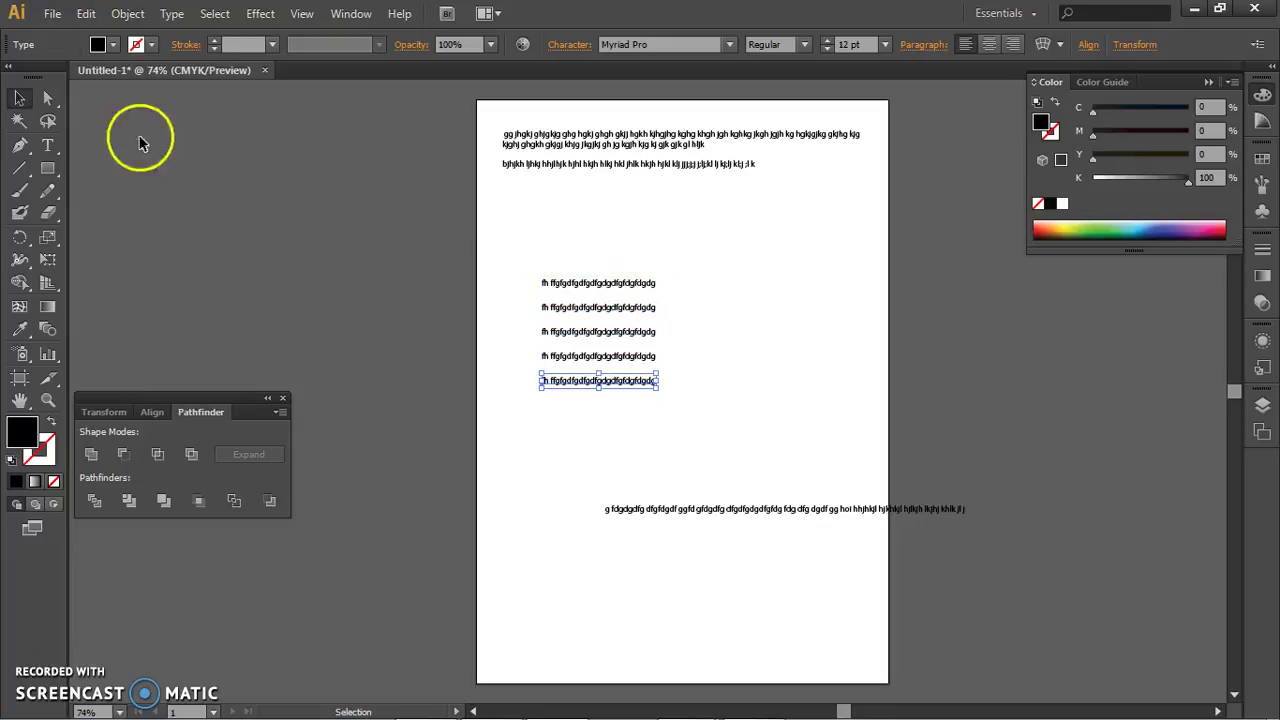
- Replace the second line's text with one starting "fg dfgfdg" and the third line's text with "fgdfgfd"
{"action": "left_click", "coordinate": [56, 146]}
{"action": "left_click", "coordinate": [614, 308]}
{"action": "triple_click", "coordinate": [614, 308]}
{"action": "type", "text": "f"}
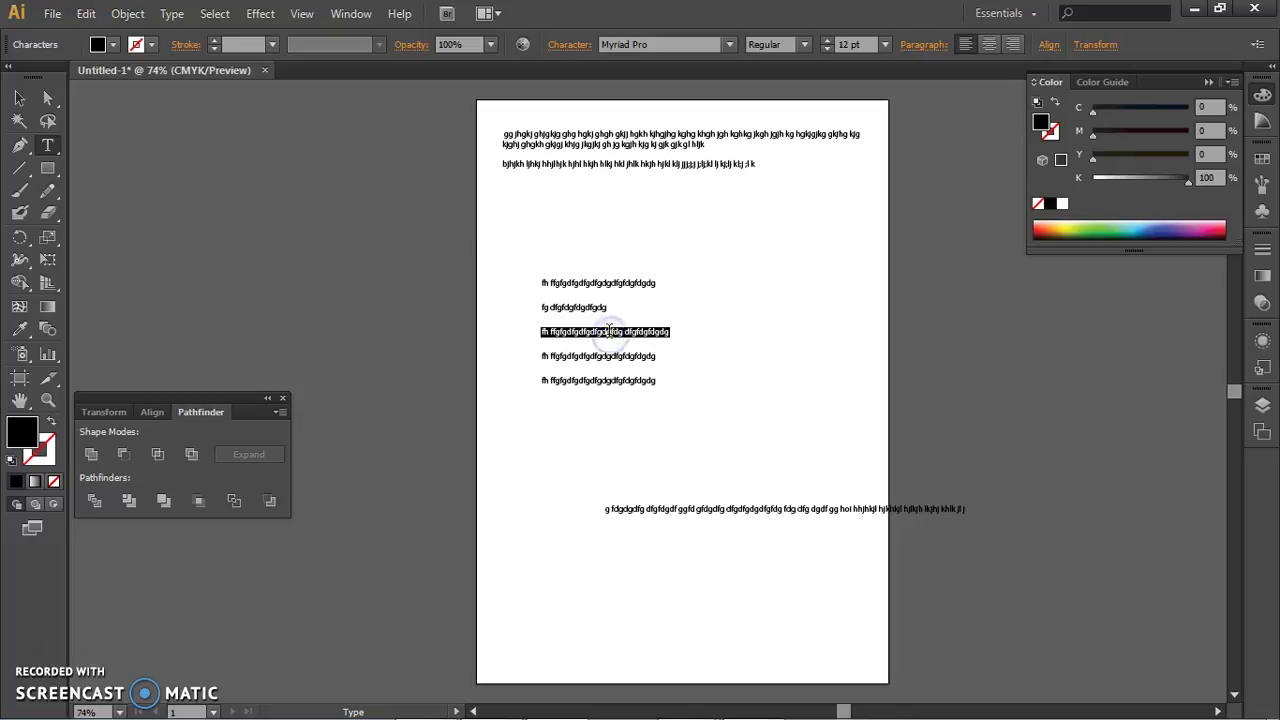
{"action": "type", "text": "fgdfgfd"}
- Replace the fourth line's text with one starting "gfgfgfgf" and the fifth line's text with "gfgfdgfg", and end text entry
{"action": "left_click", "coordinate": [608, 358]}
{"action": "double_click", "coordinate": [608, 358]}
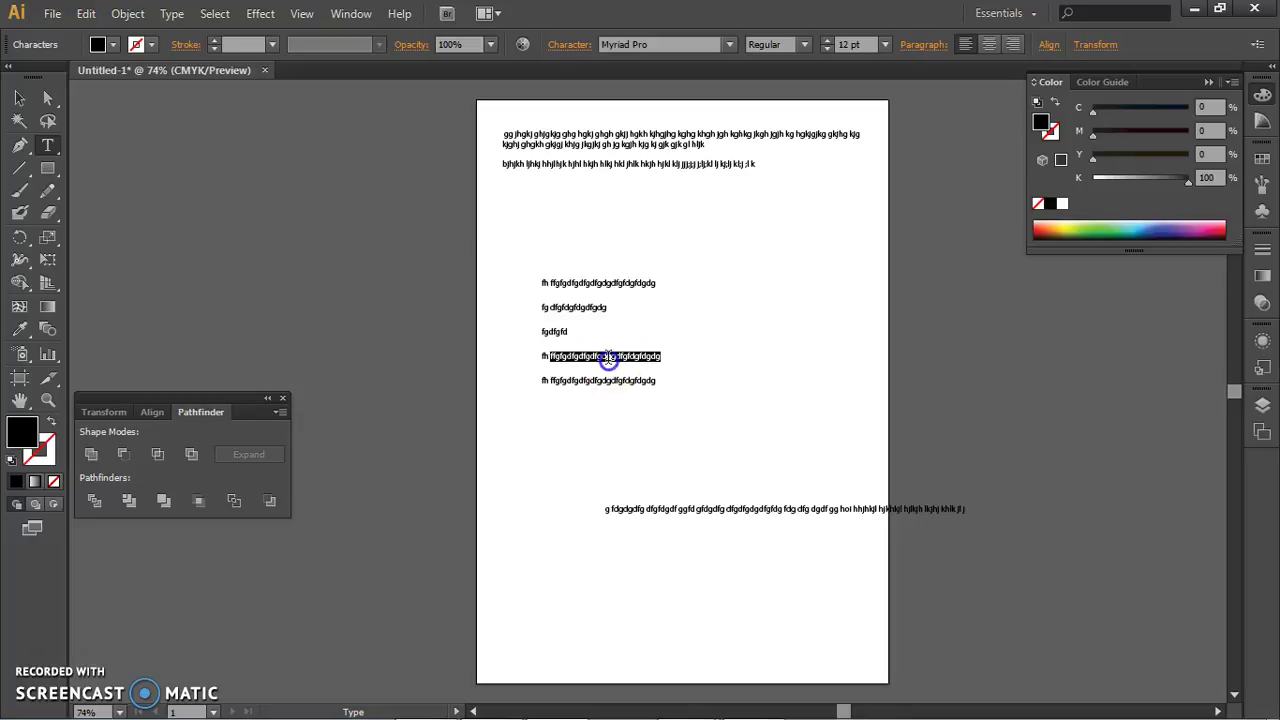
{"action": "type", "text": "gfgfgfgfg"}
{"action": "left_click", "coordinate": [600, 380]}
{"action": "triple_click", "coordinate": [600, 380]}
{"action": "type", "text": "gfgfdgfg"}
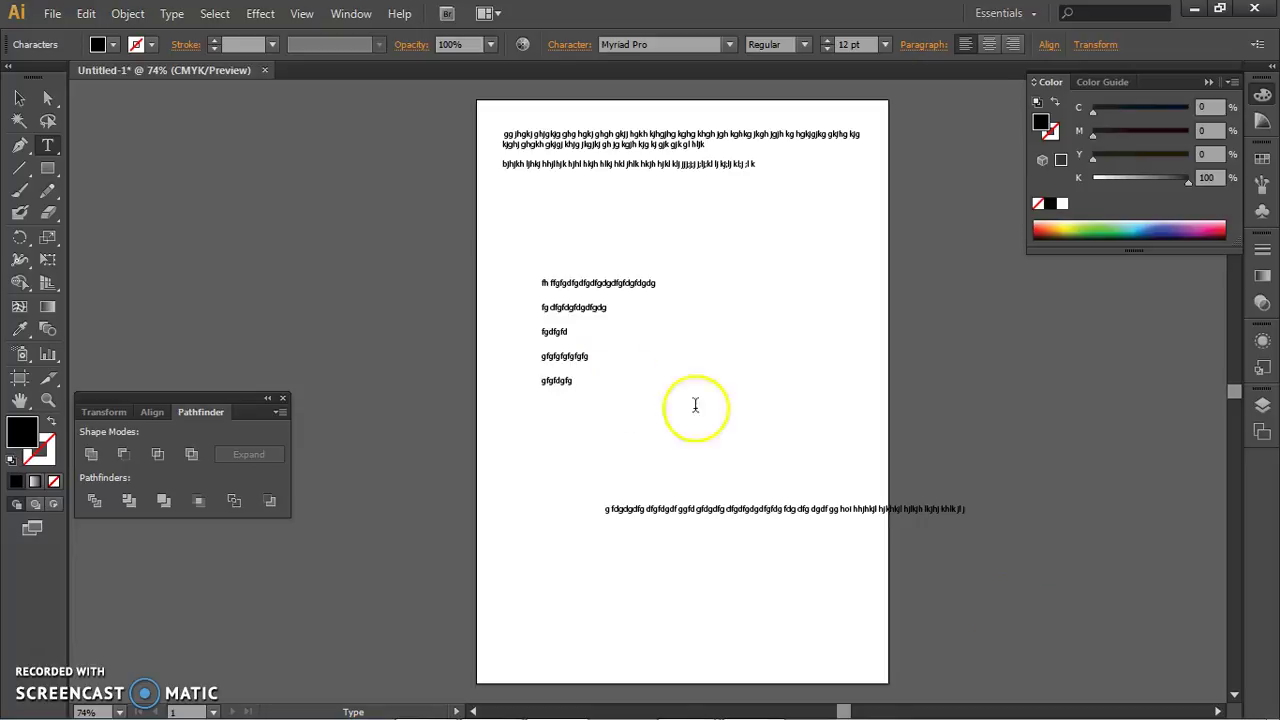
{"action": "left_click", "coordinate": [20, 97]}
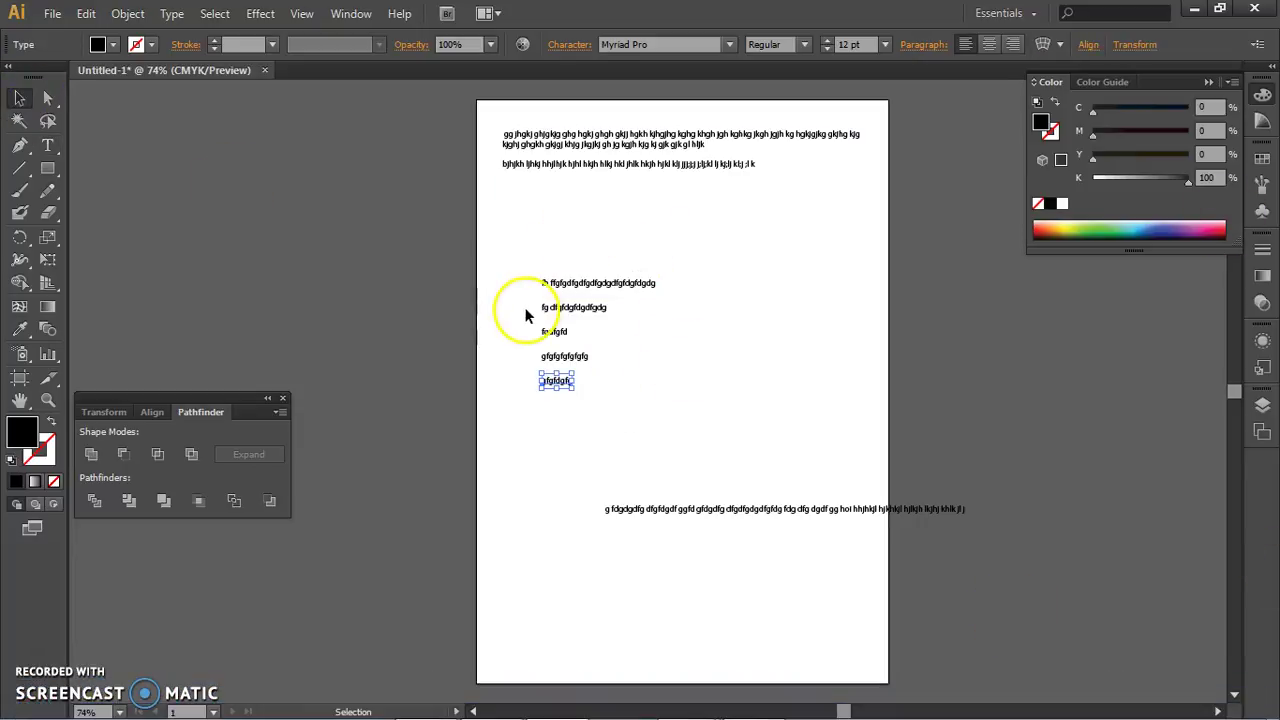
- Lock the area text frame that holds the paragraphs so it stays out of selections around the short text lines
{"action": "left_click", "coordinate": [686, 409]}
{"action": "left_click_drag", "start_coordinate": [713, 430], "coordinate": [543, 283]}
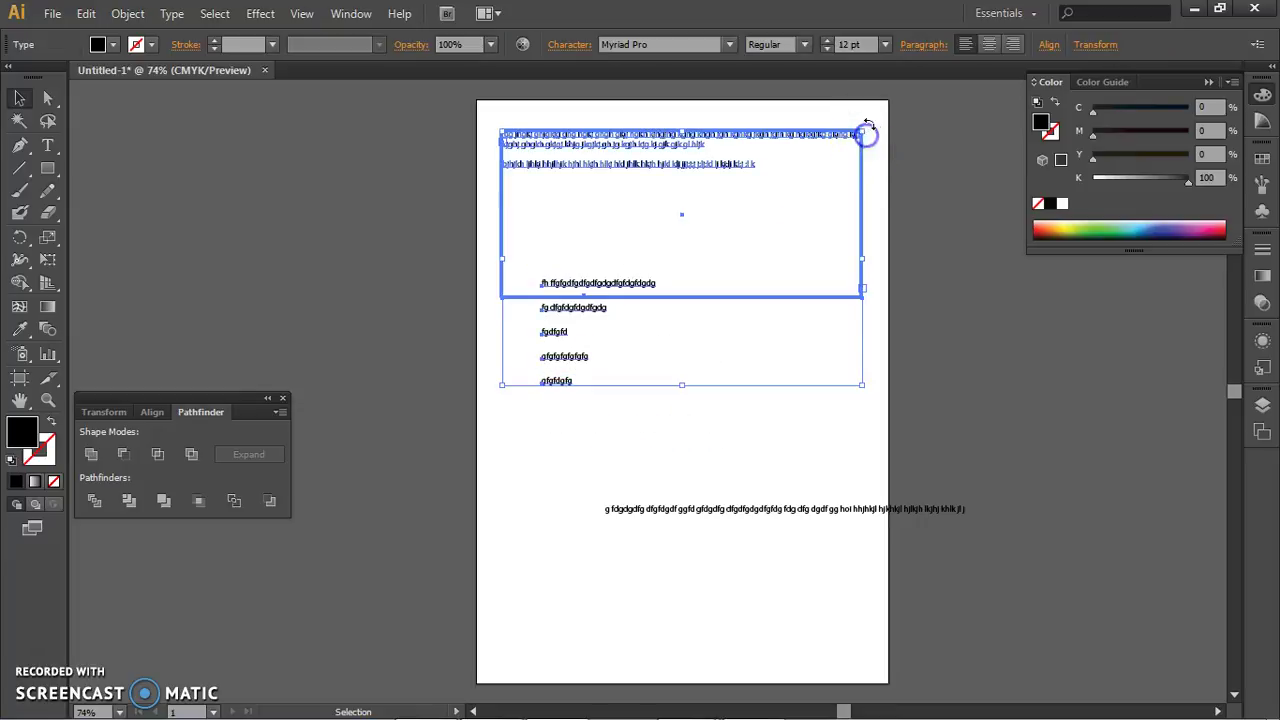
{"action": "left_click", "coordinate": [541, 118]}
{"action": "left_click", "coordinate": [563, 134]}
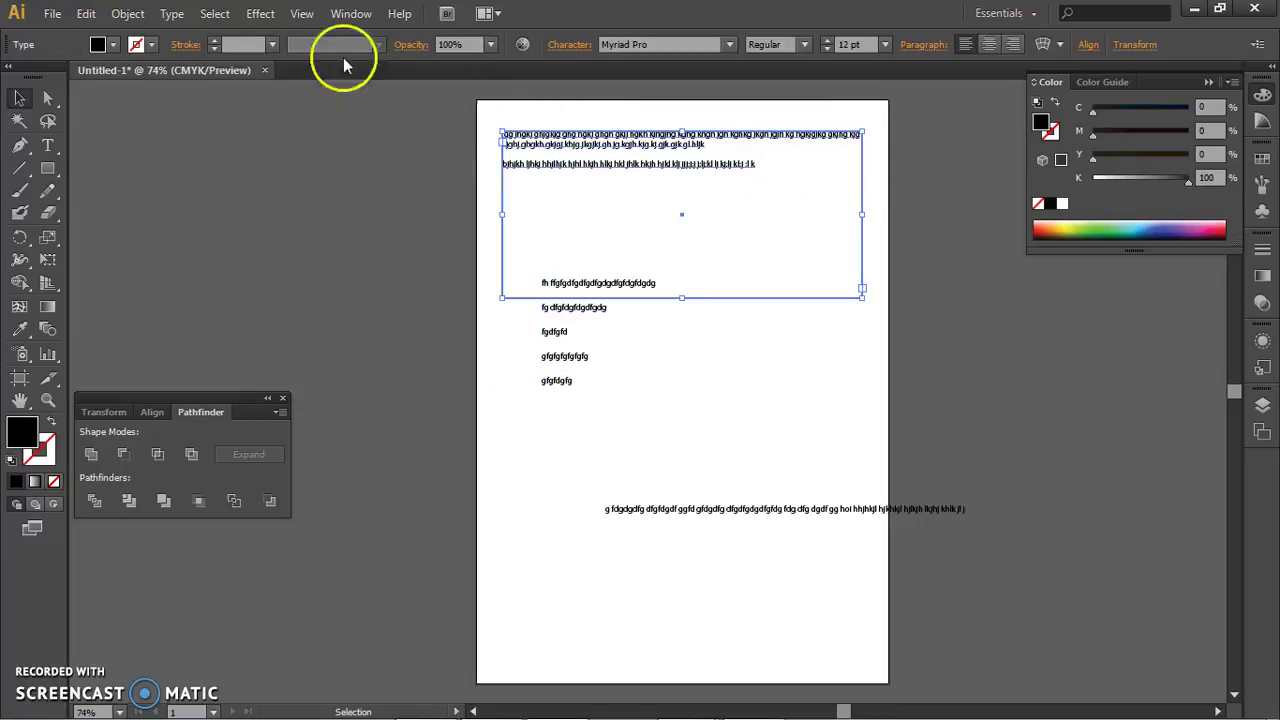
{"action": "left_click", "coordinate": [86, 13]}
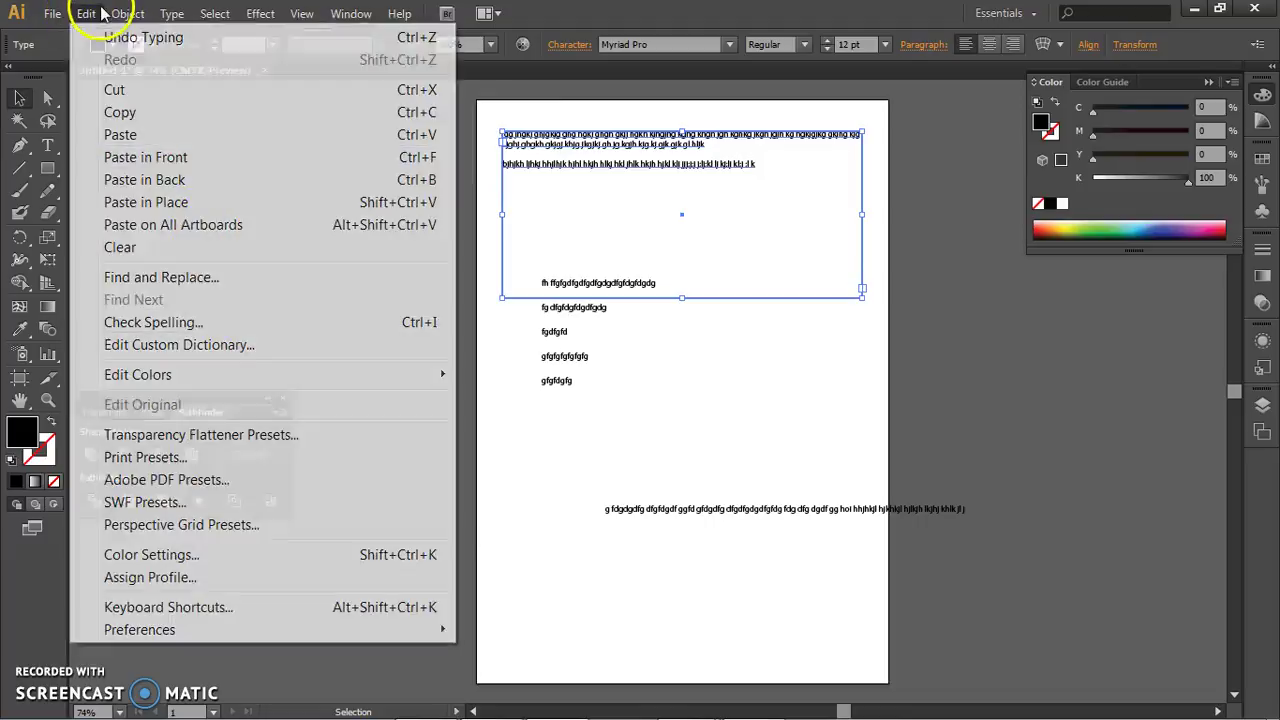
{"action": "left_click", "coordinate": [127, 13]}
{"action": "mouse_move", "coordinate": [186, 137]}
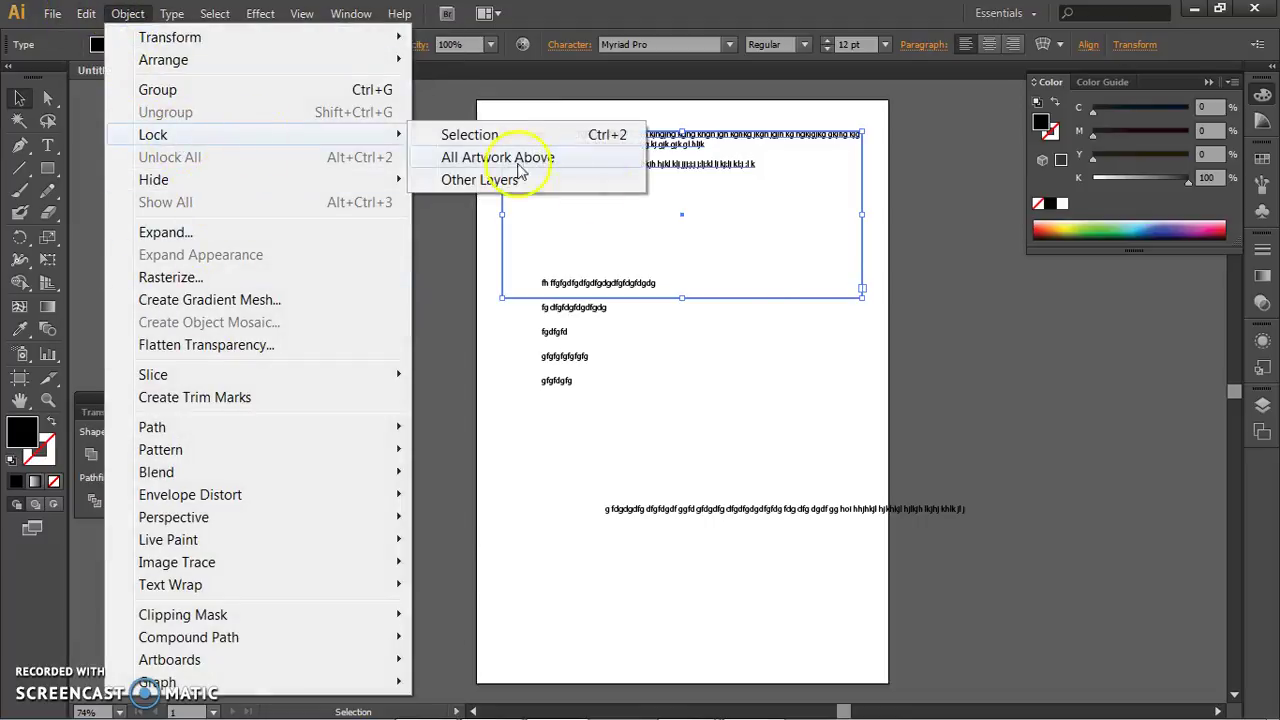
{"action": "left_click", "coordinate": [537, 136]}
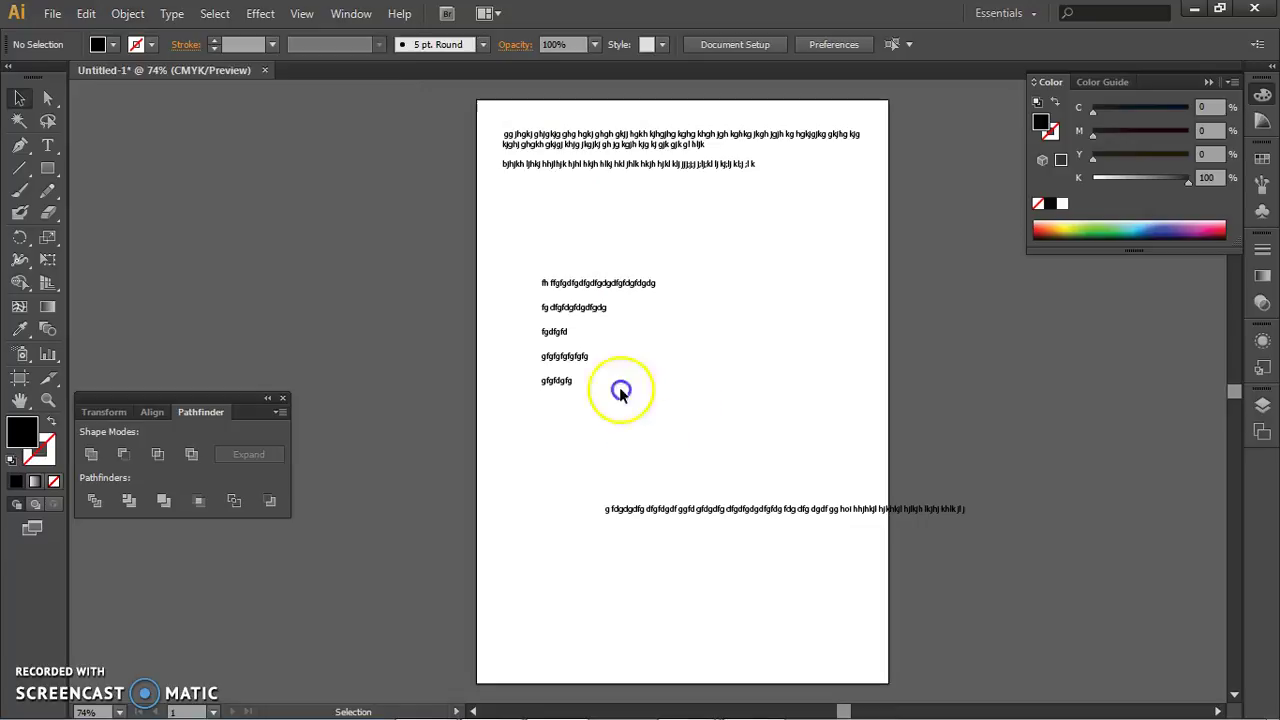
- Select the five short text lines and open the Align options for them
{"action": "left_click_drag", "start_coordinate": [620, 392], "coordinate": [531, 282]}
{"action": "left_click_drag", "start_coordinate": [704, 415], "coordinate": [547, 270]}
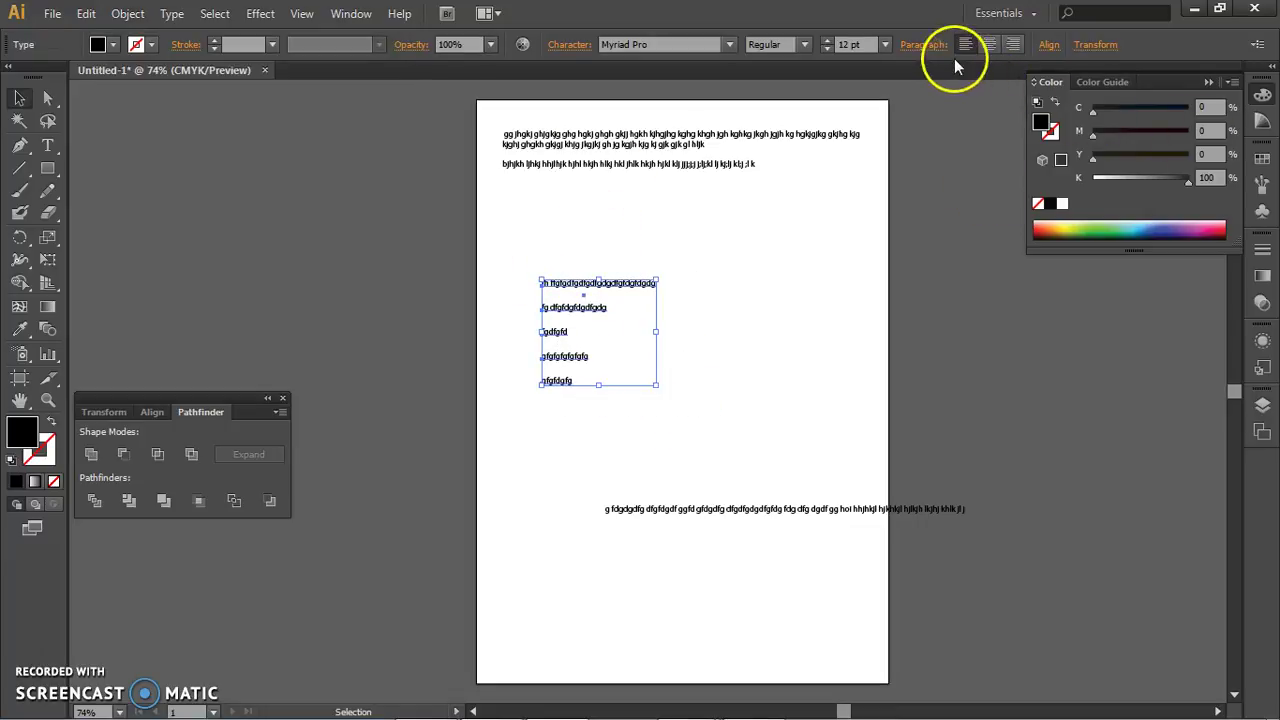
{"action": "left_click", "coordinate": [1045, 48]}
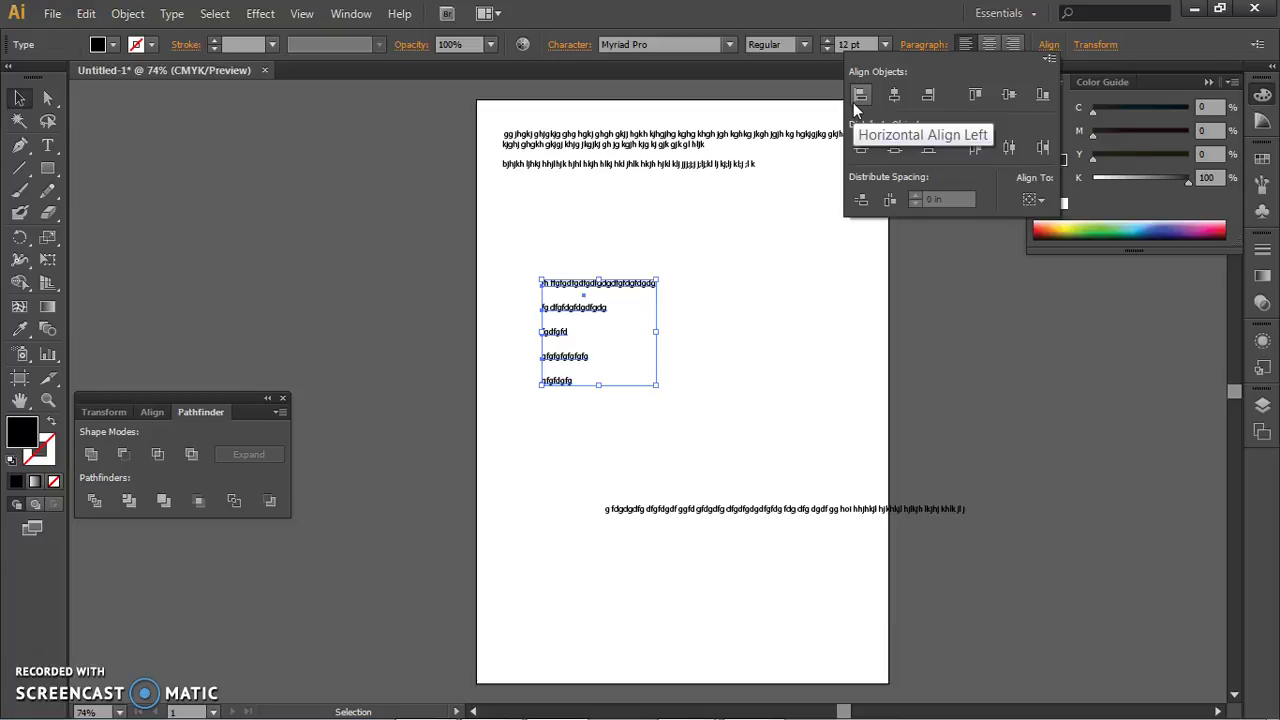
{"action": "left_click", "coordinate": [746, 354]}
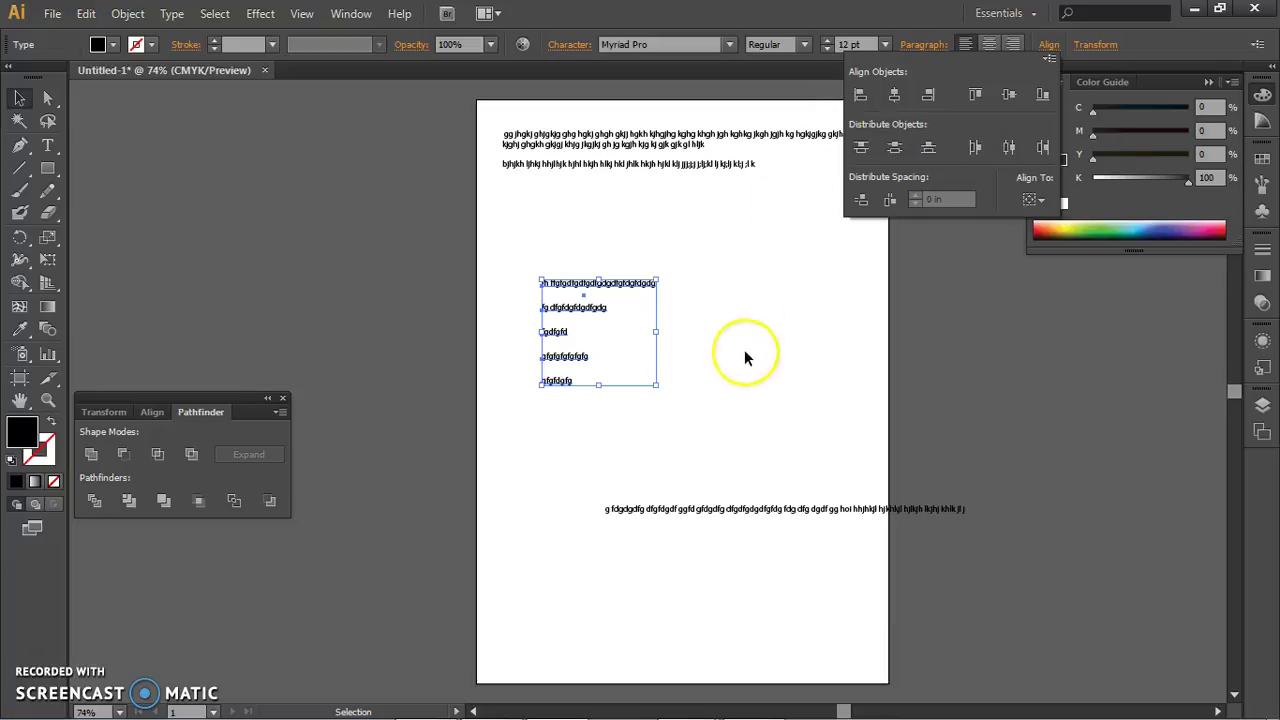
- Draw three black rectangles of decreasing size in a row beside the text lines and select all three
{"action": "left_click", "coordinate": [47, 168]}
{"action": "left_click", "coordinate": [672, 308]}
{"action": "left_click_drag", "start_coordinate": [686, 310], "coordinate": [751, 390]}
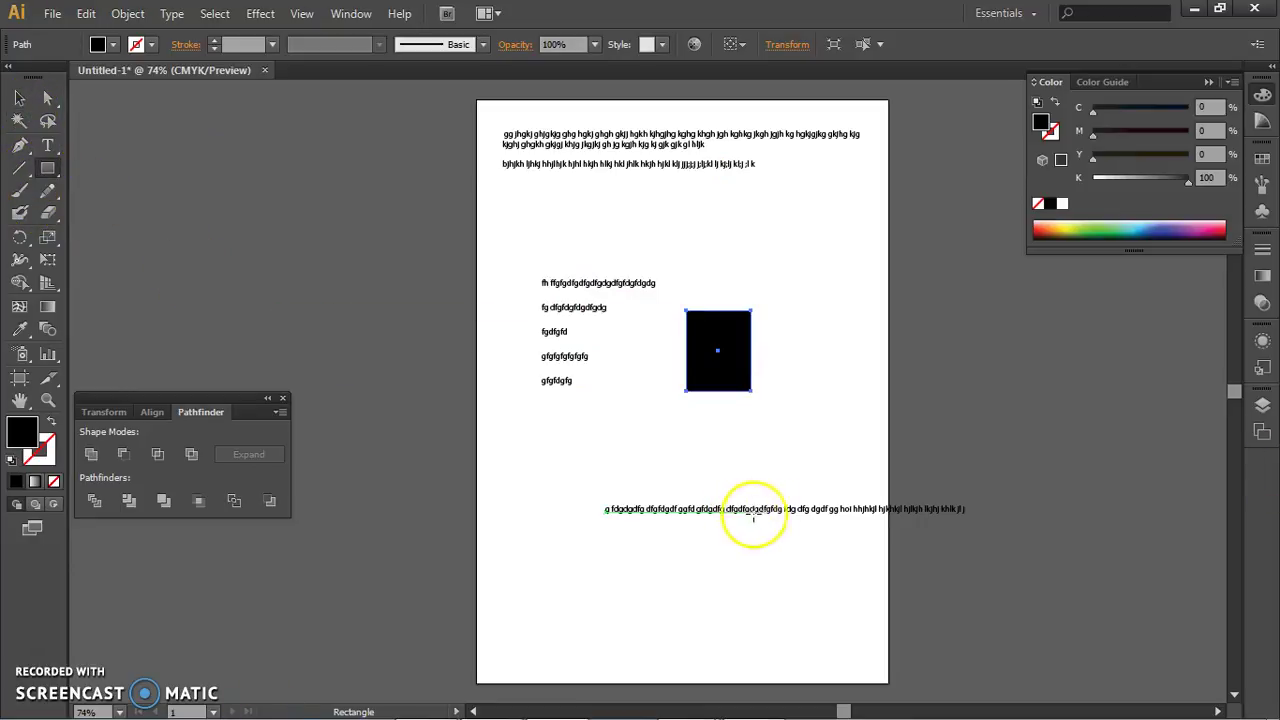
{"action": "mouse_move", "coordinate": [778, 336]}
{"action": "left_mouse_down"}
{"action": "mouse_move", "coordinate": [808, 381]}
{"action": "mouse_move", "coordinate": [858, 392]}
{"action": "mouse_move", "coordinate": [710, 330]}
{"action": "left_mouse_up"}
{"action": "left_click", "coordinate": [19, 99]}
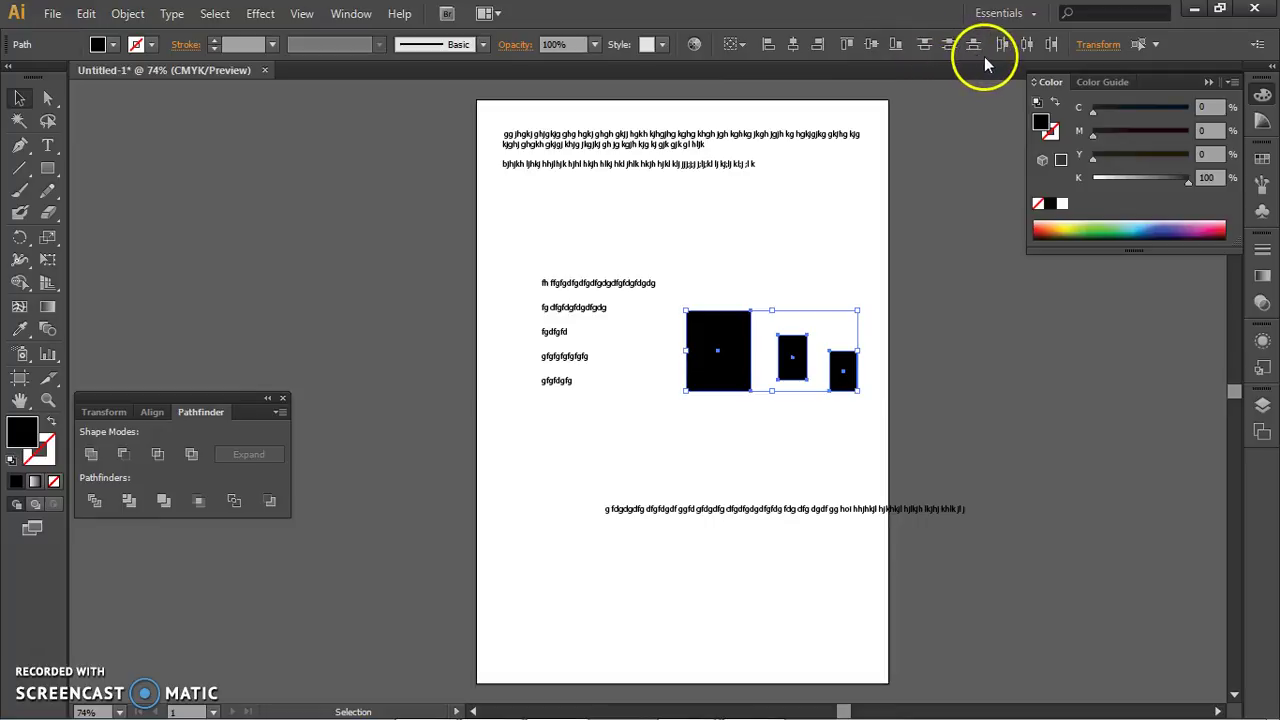
- Select the five short text lines and align them with Horizontal Align Center
{"action": "left_click", "coordinate": [615, 432]}
{"action": "left_click_drag", "start_coordinate": [615, 432], "coordinate": [550, 278]}
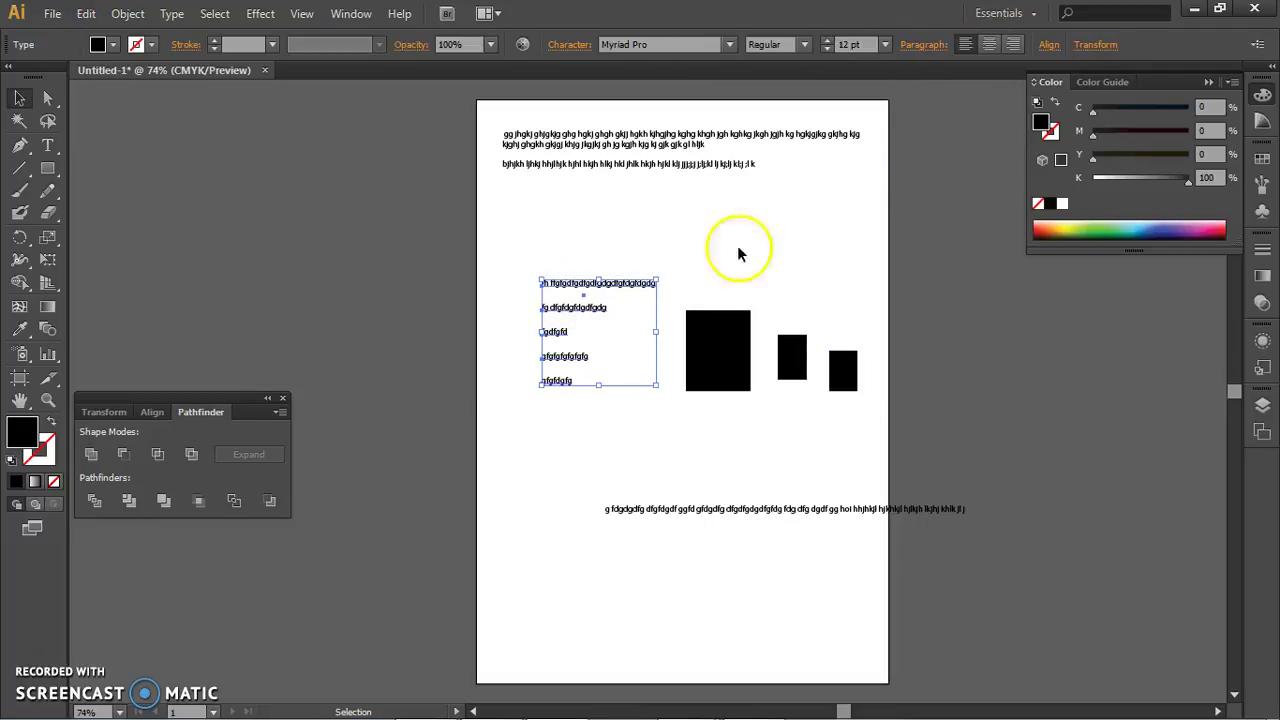
{"action": "left_click", "coordinate": [1047, 45]}
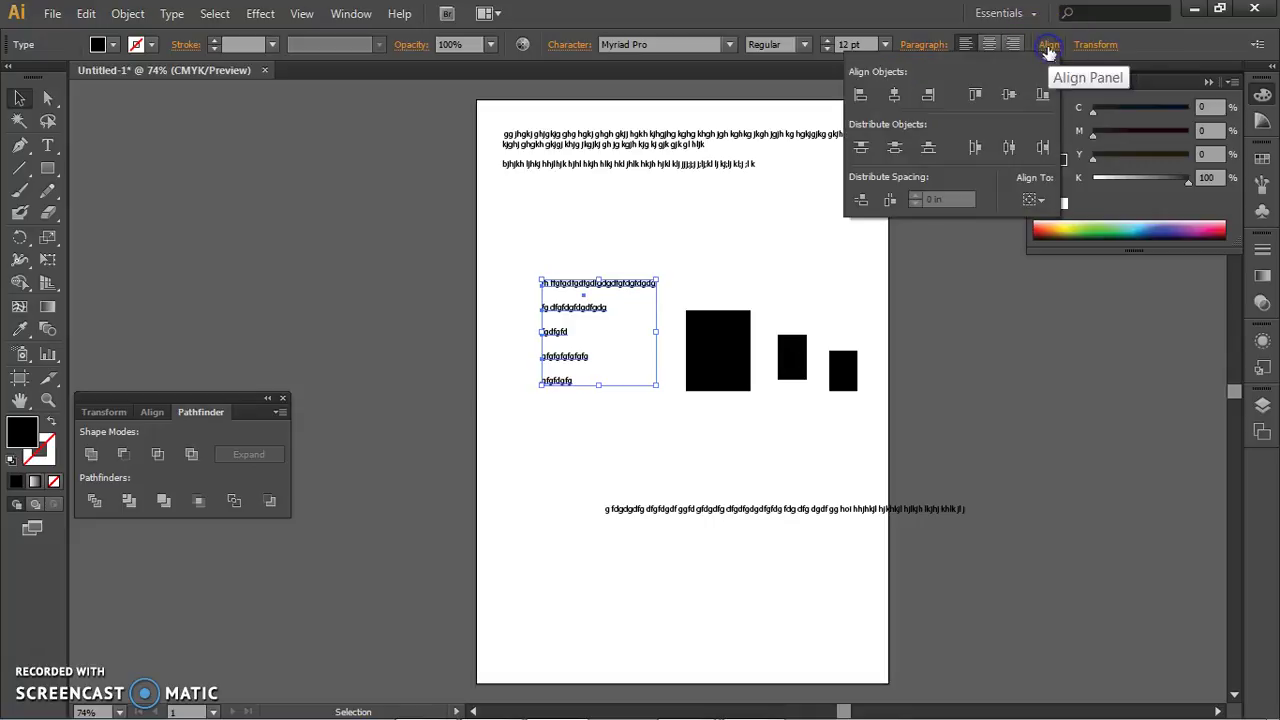
{"action": "left_click", "coordinate": [854, 99]}
{"action": "left_click", "coordinate": [894, 96]}
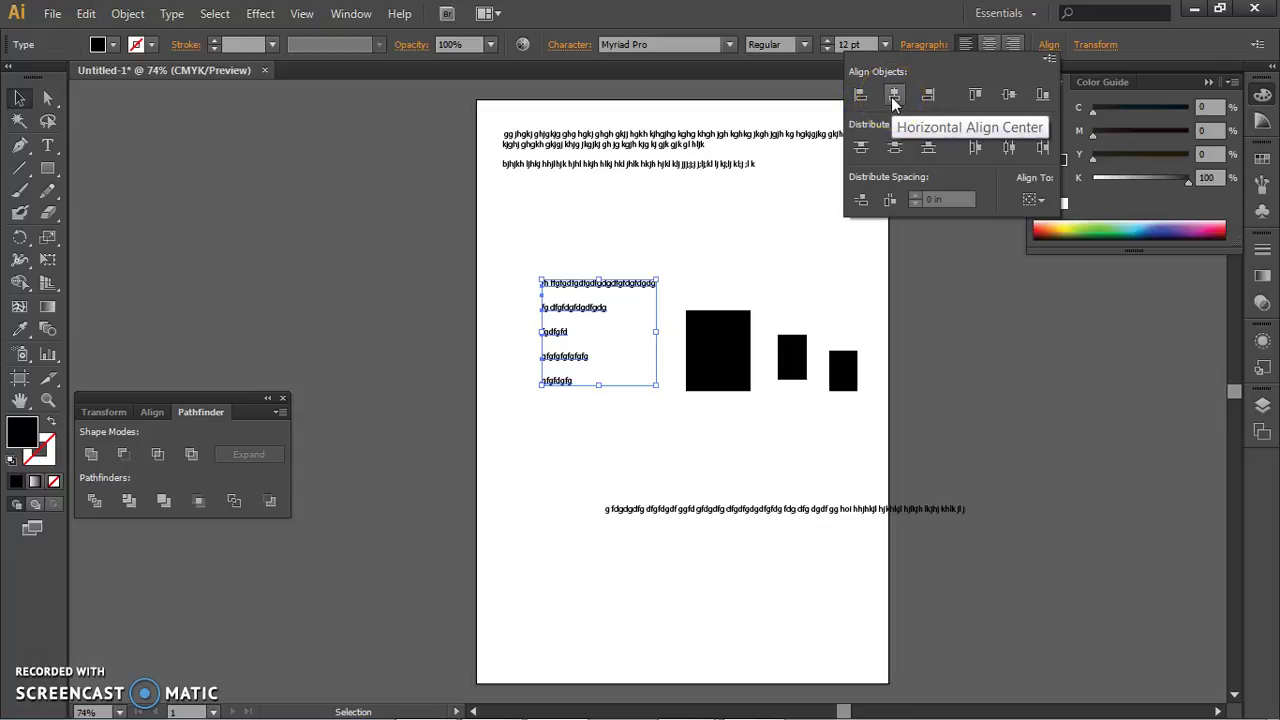
{"action": "left_click", "coordinate": [894, 97]}
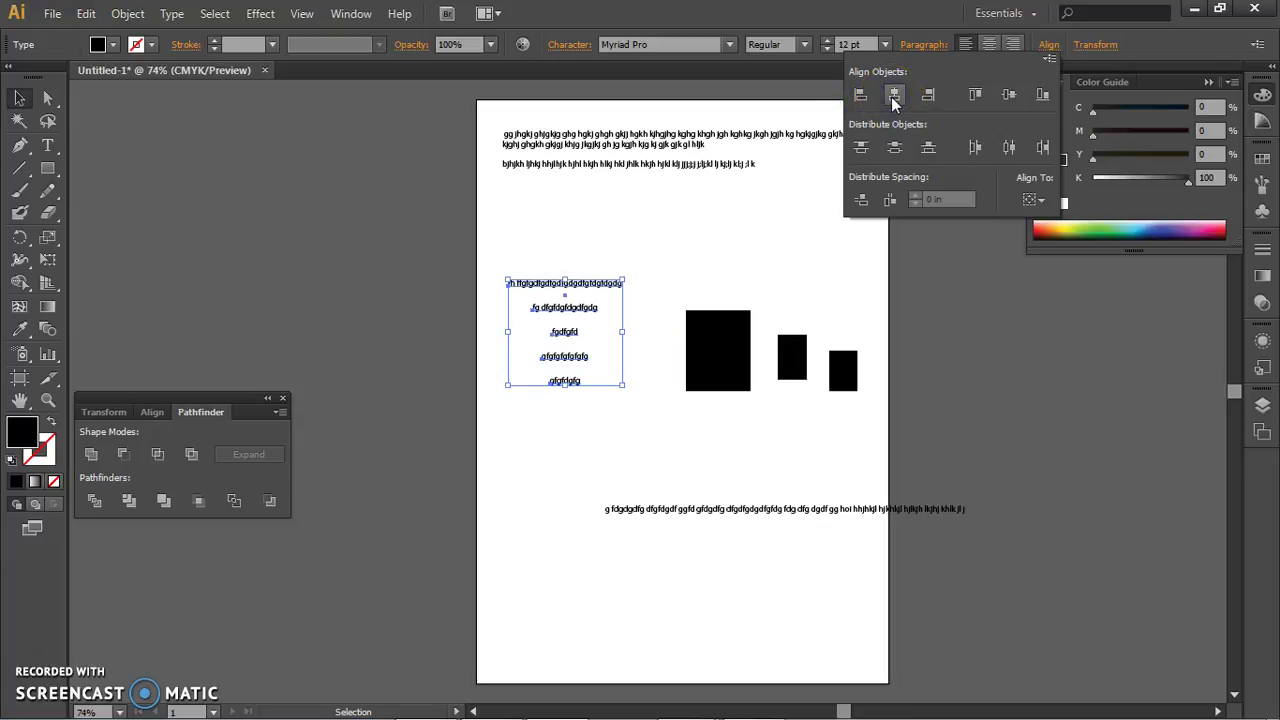
- Align the five text lines horizontally by their right edges
{"action": "left_click", "coordinate": [929, 97]}
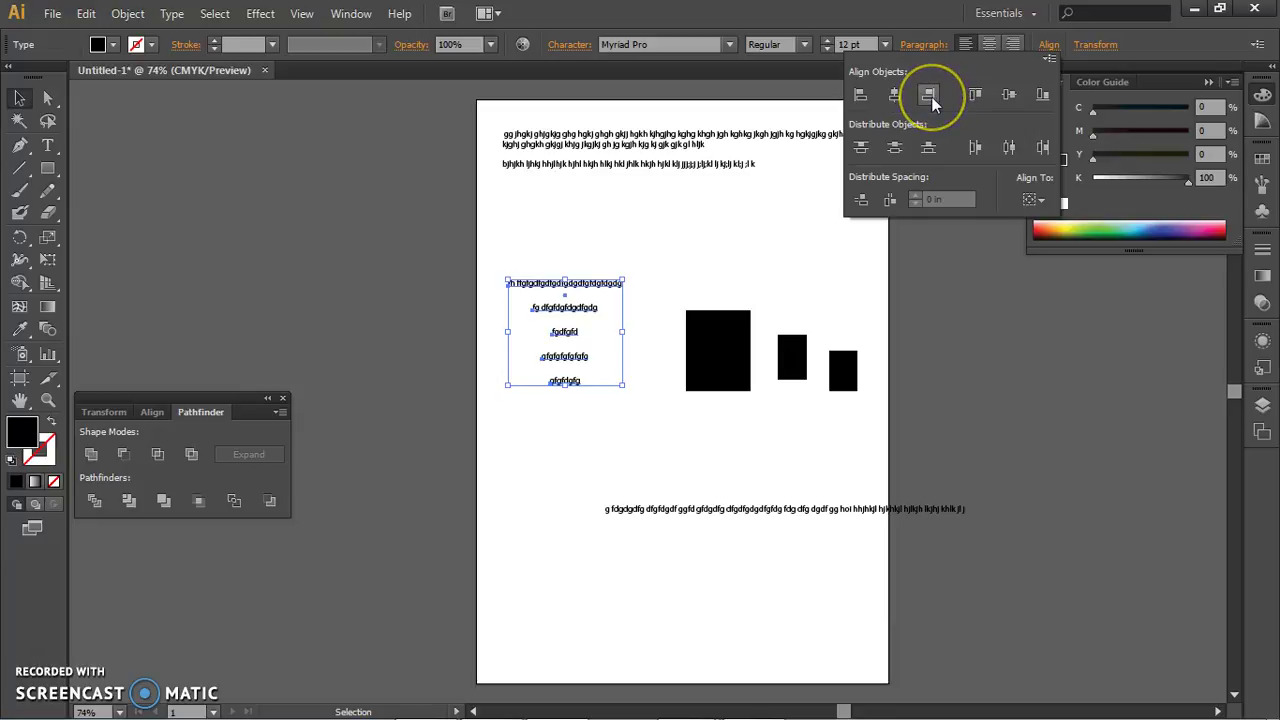
{"action": "left_click", "coordinate": [931, 97]}
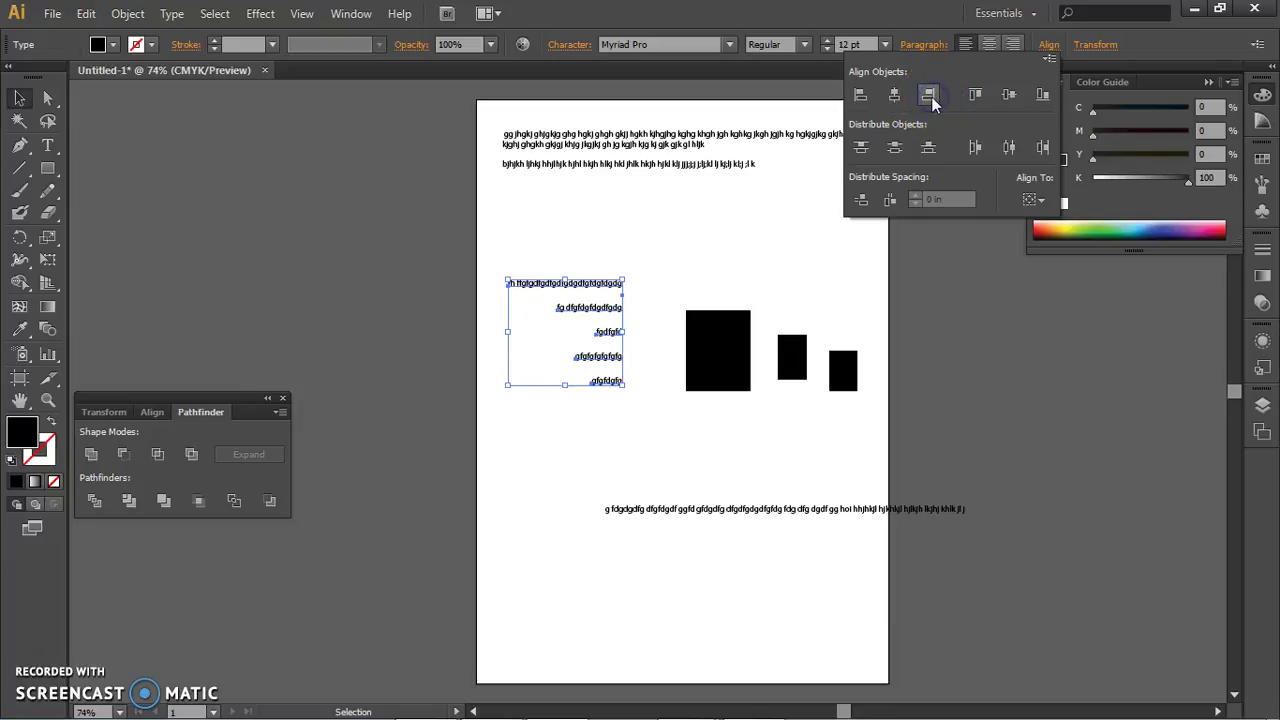
{"action": "left_click", "coordinate": [970, 97]}
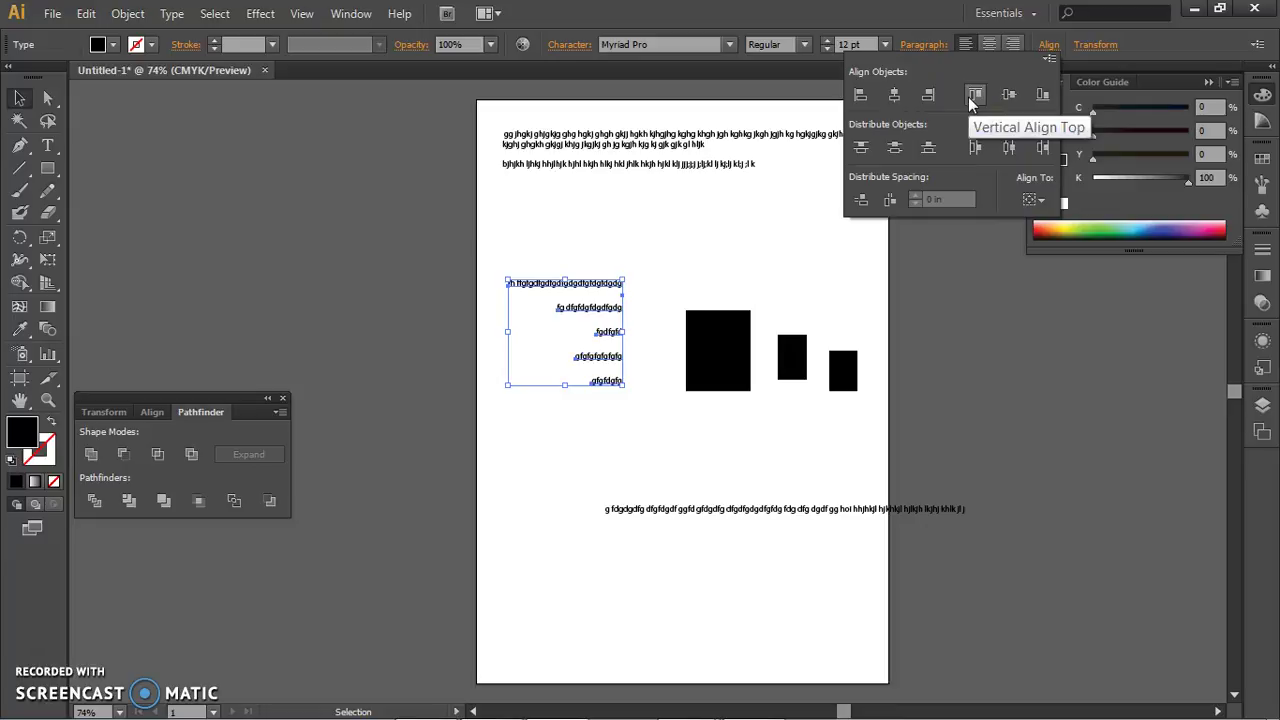
- Move the fourth and fifth text lines down to make the spacing uneven, and reselect all five lines
{"action": "left_click", "coordinate": [634, 395]}
{"action": "mouse_move", "coordinate": [604, 388]}
{"action": "left_mouse_down"}
{"action": "mouse_move", "coordinate": [614, 406]}
{"action": "mouse_move", "coordinate": [599, 425]}
{"action": "mouse_move", "coordinate": [606, 368]}
{"action": "mouse_move", "coordinate": [606, 384]}
{"action": "left_mouse_up"}
{"action": "left_click_drag", "start_coordinate": [625, 428], "coordinate": [546, 257]}
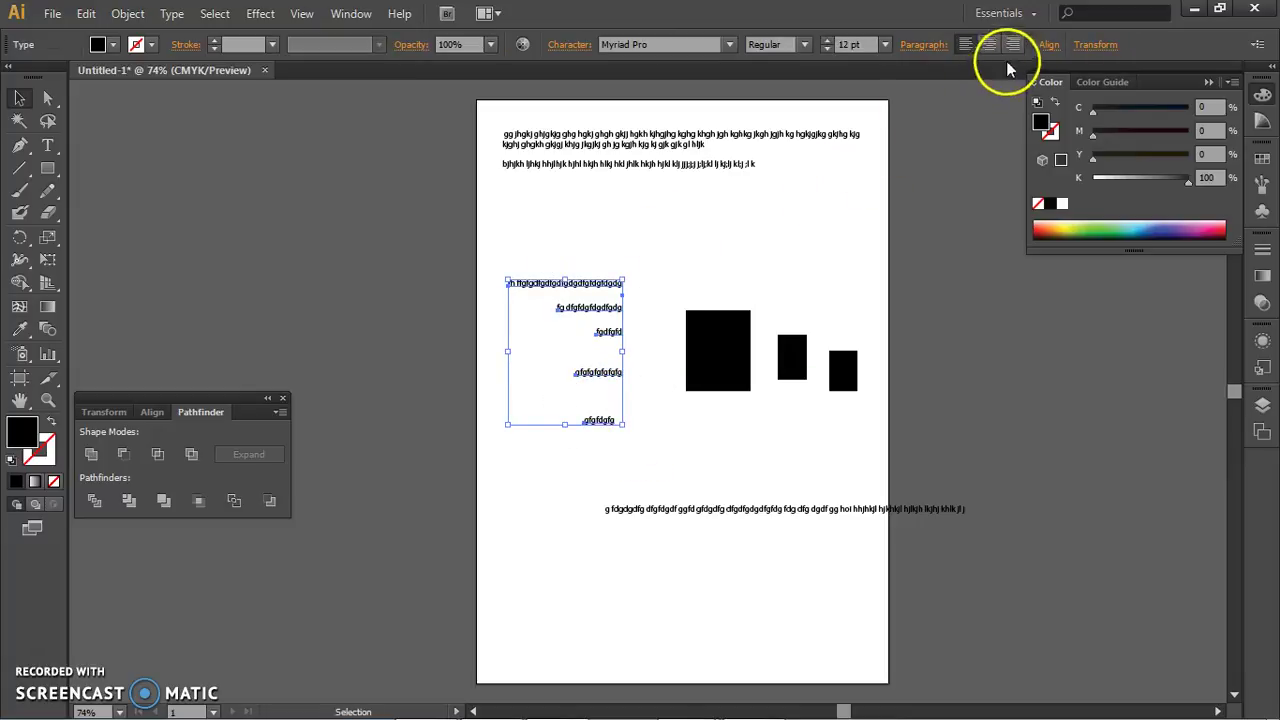
- Try Vertical Align Top on the five text lines and undo it
{"action": "left_click", "coordinate": [1047, 47]}
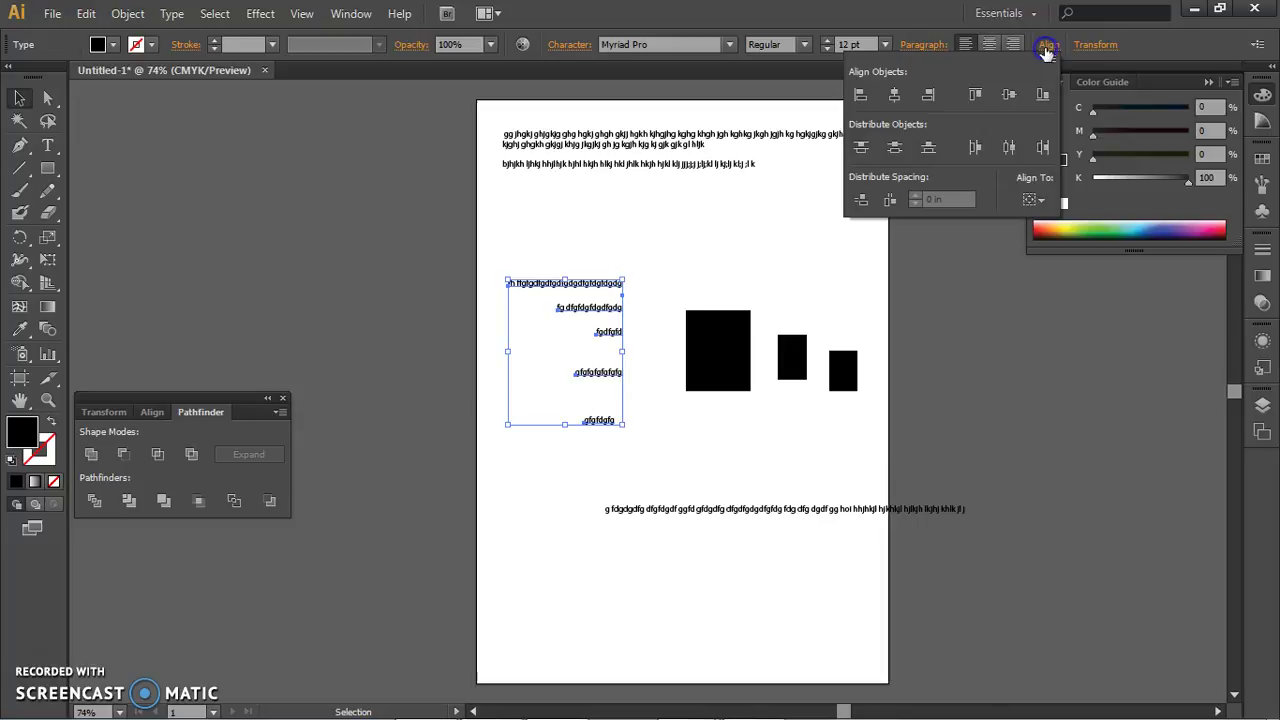
{"action": "left_click", "coordinate": [975, 96]}
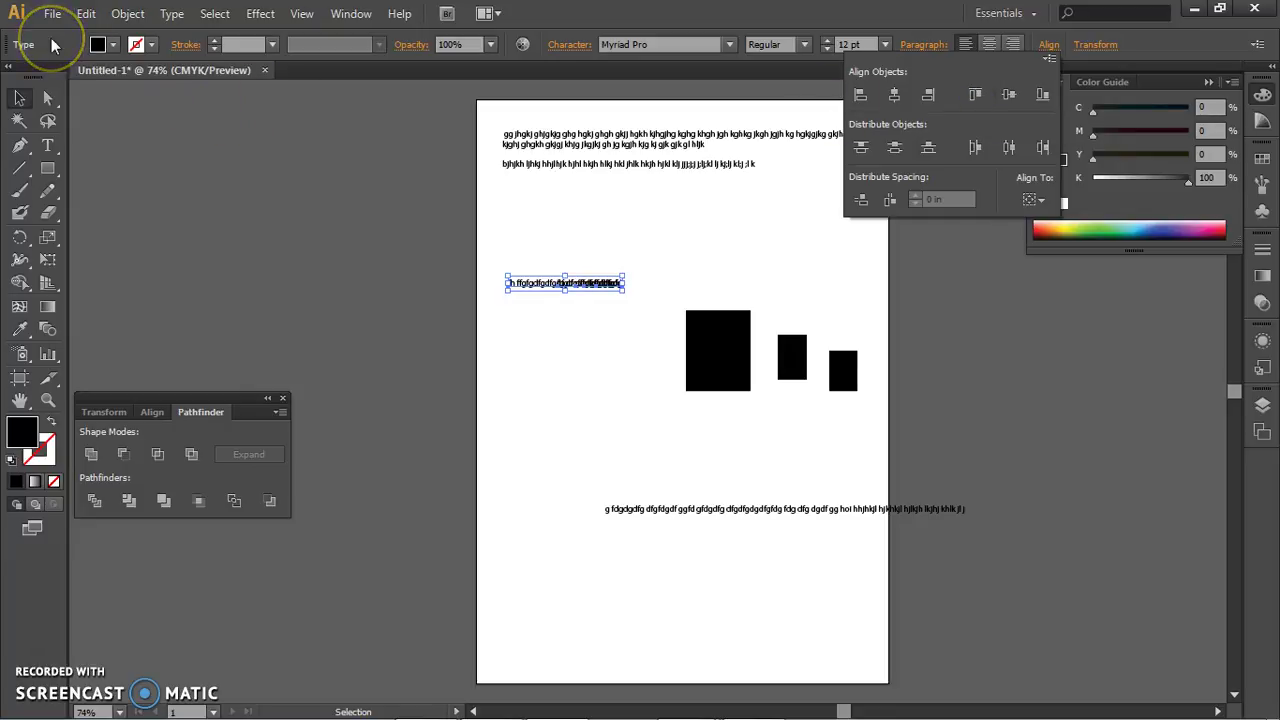
{"action": "key", "text": "ctrl+z"}
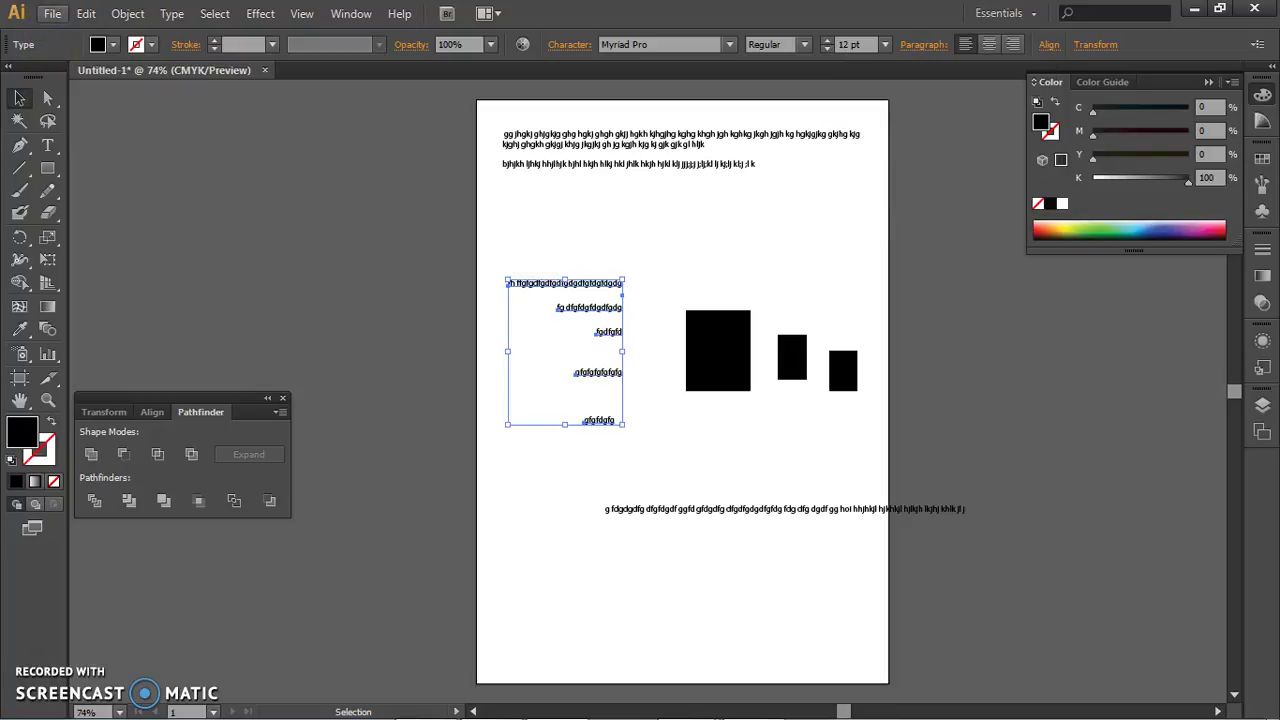
- Try vertical center alignment on the five text lines and undo it
{"action": "left_click", "coordinate": [1047, 47]}
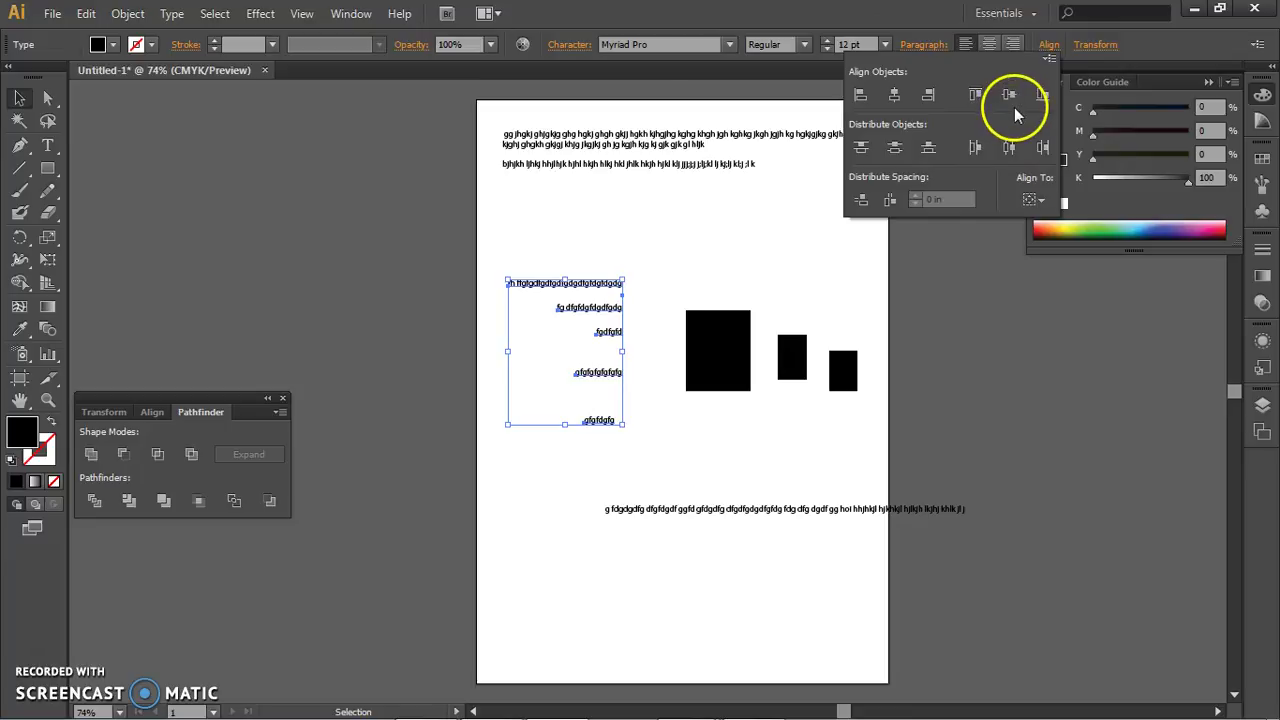
{"action": "left_click", "coordinate": [1008, 96]}
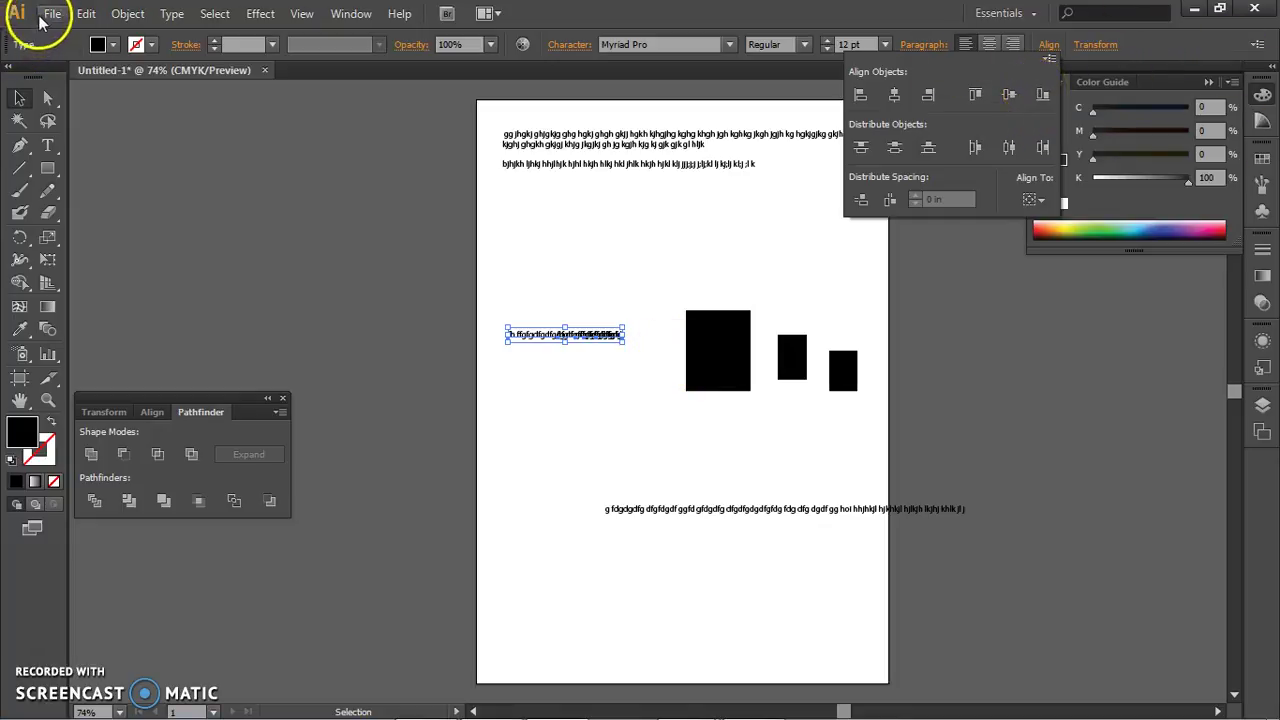
{"action": "left_click", "coordinate": [86, 14]}
{"action": "left_click", "coordinate": [106, 33]}
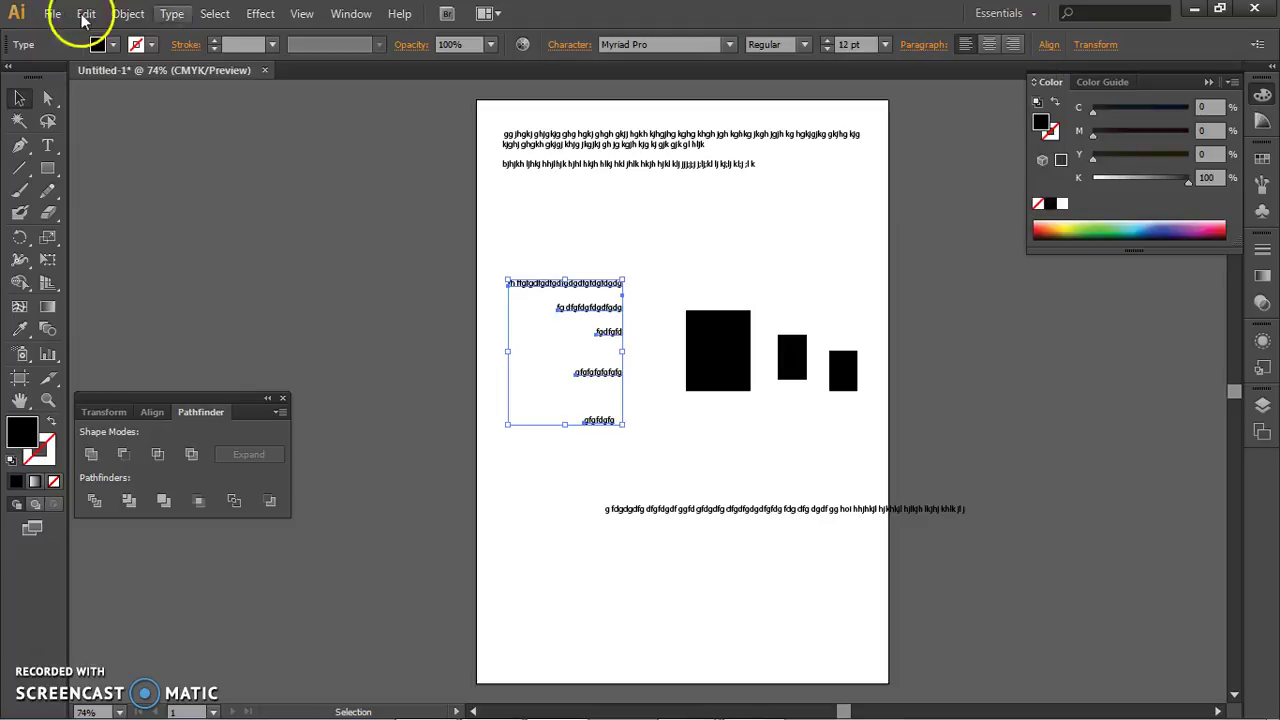
- Try vertical bottom alignment on the five text lines and undo it
{"action": "left_click", "coordinate": [1046, 44]}
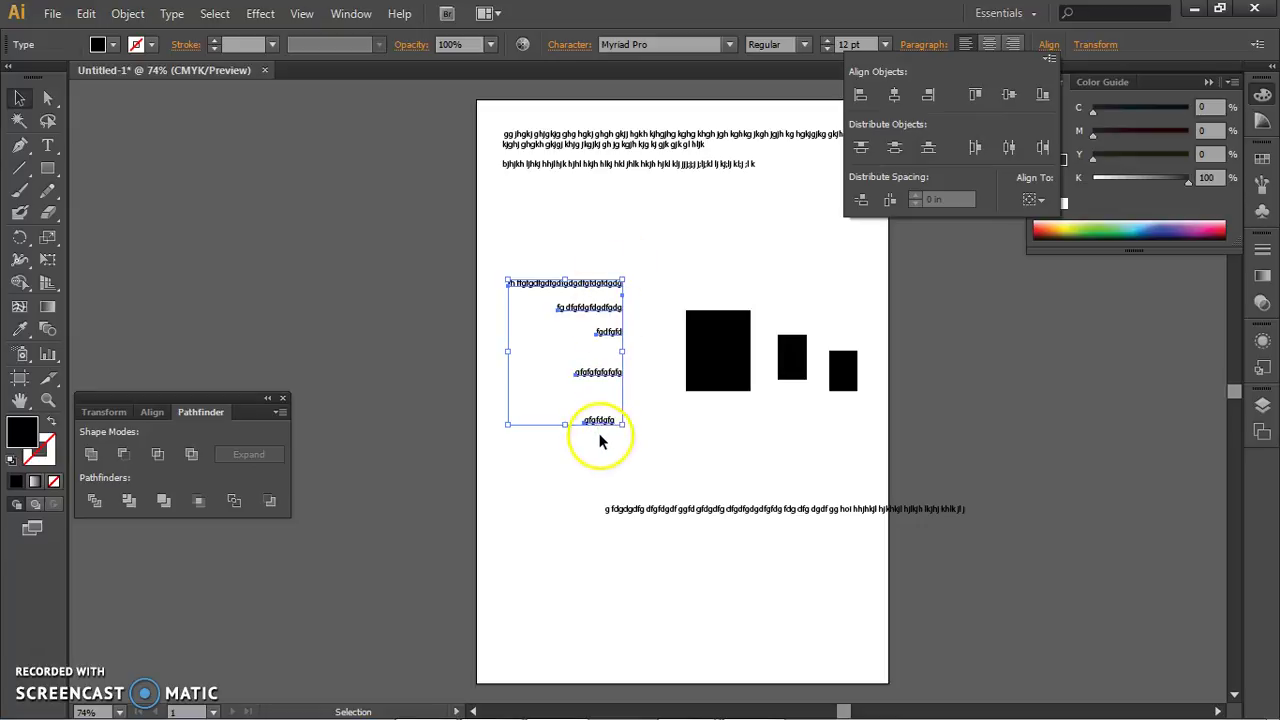
{"action": "left_click", "coordinate": [1041, 97]}
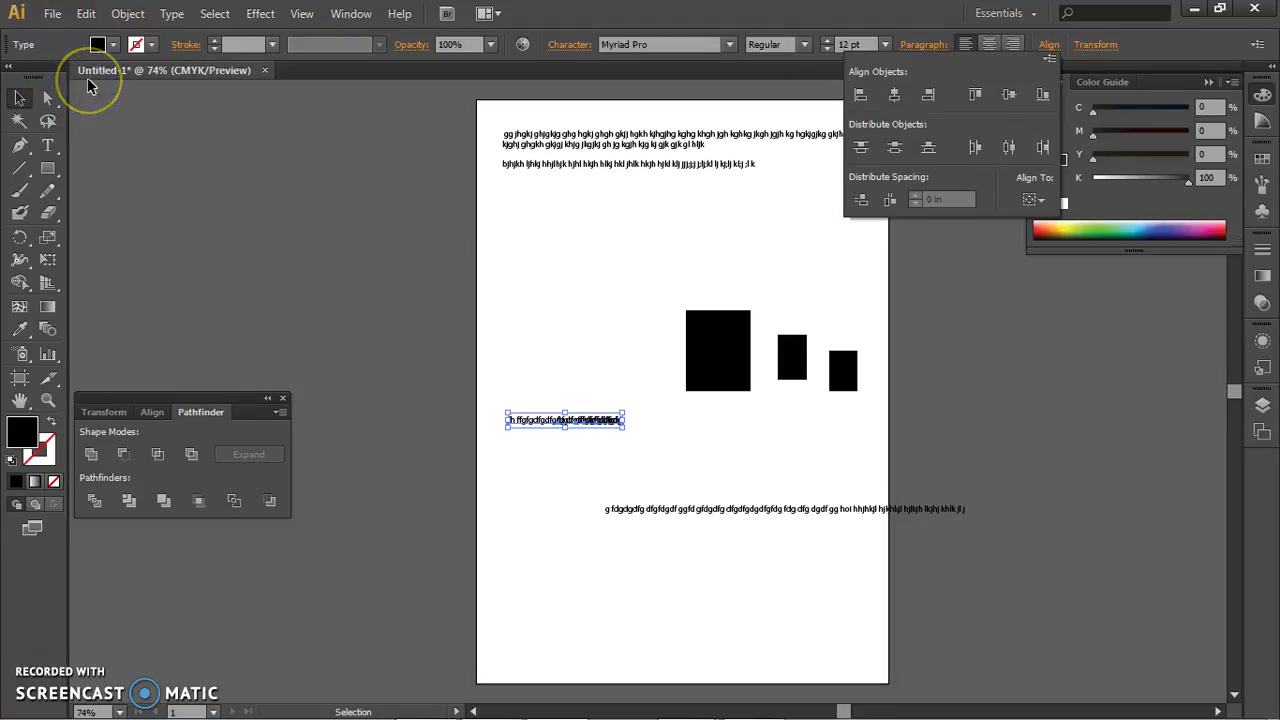
{"action": "key", "text": "ctrl+z"}
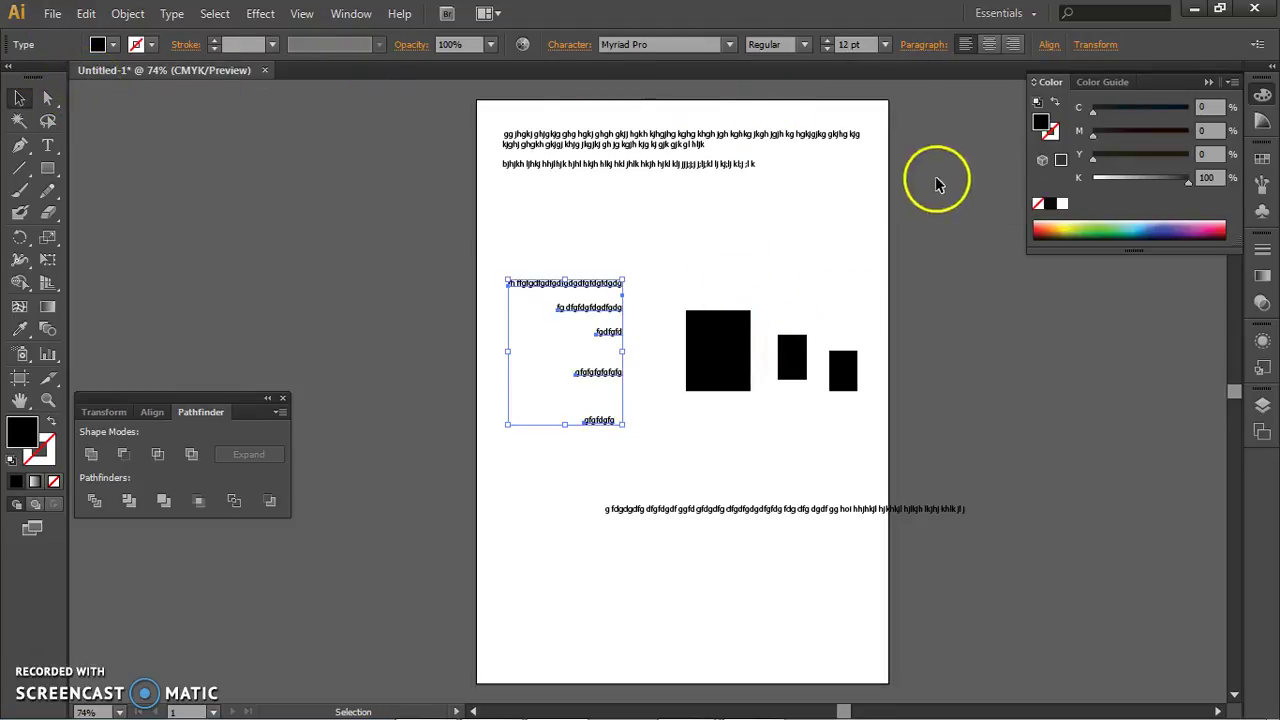
- Align the five text lines horizontally by their centers and move them back fully onto the page beside the black rectangles
{"action": "left_click", "coordinate": [1049, 44]}
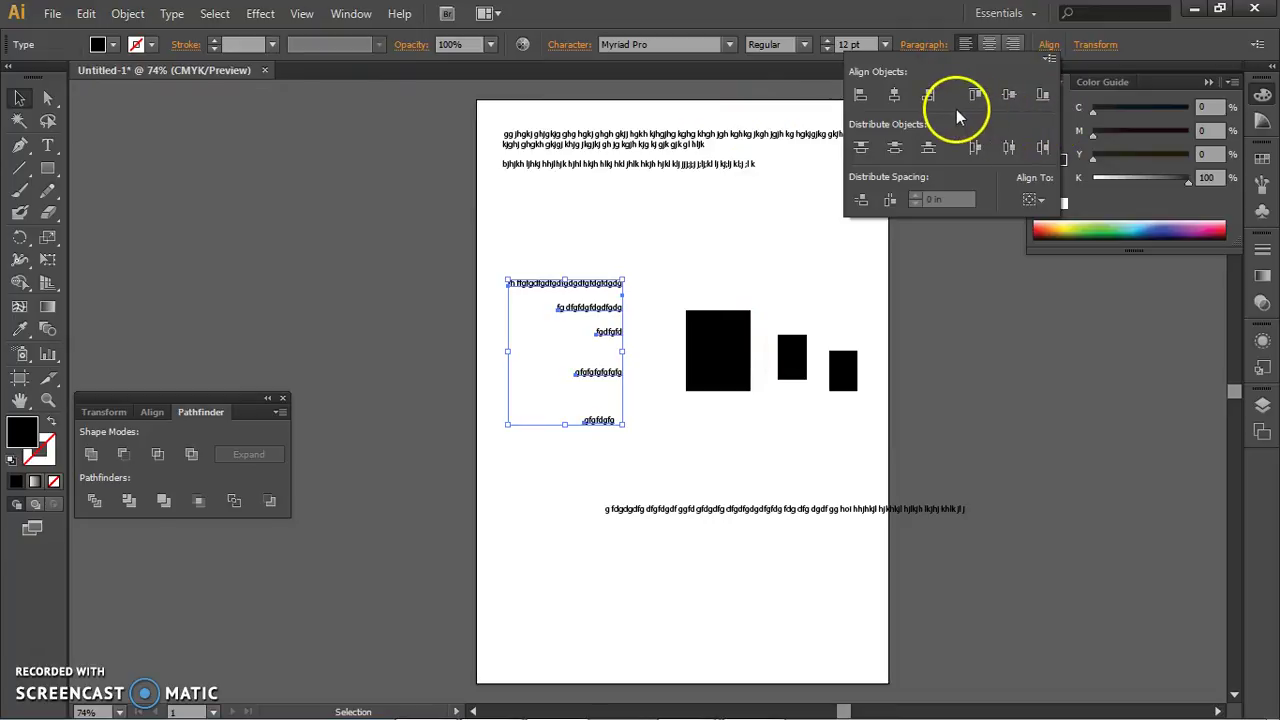
{"action": "left_click", "coordinate": [861, 95]}
{"action": "left_click", "coordinate": [874, 101]}
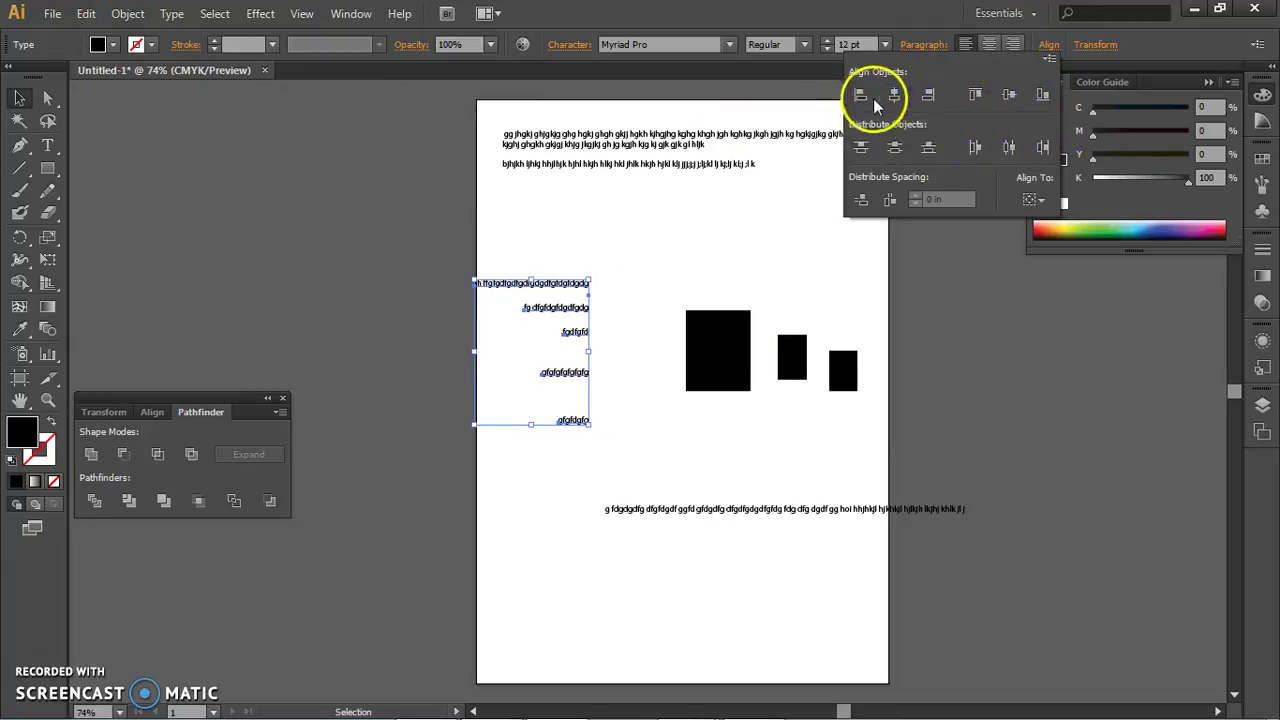
{"action": "left_click", "coordinate": [874, 101]}
{"action": "left_click", "coordinate": [895, 95]}
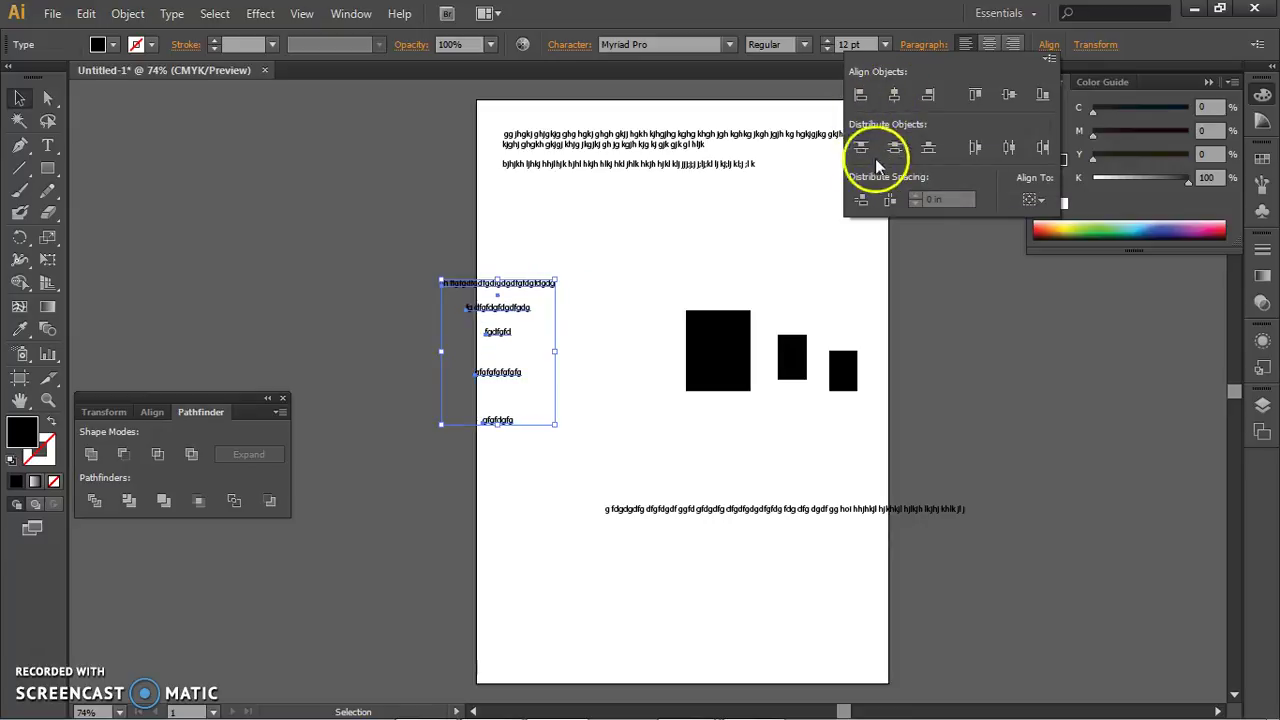
{"action": "left_click", "coordinate": [533, 288]}
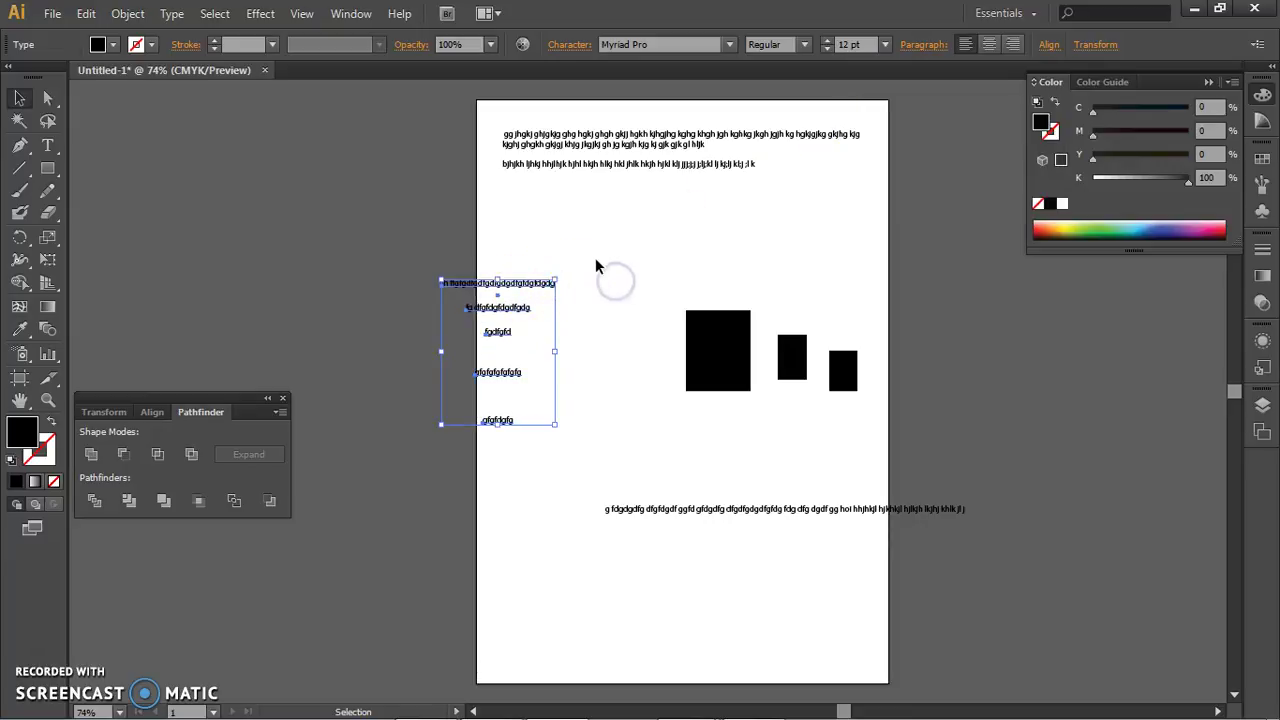
{"action": "left_click_drag", "start_coordinate": [534, 286], "coordinate": [603, 283]}
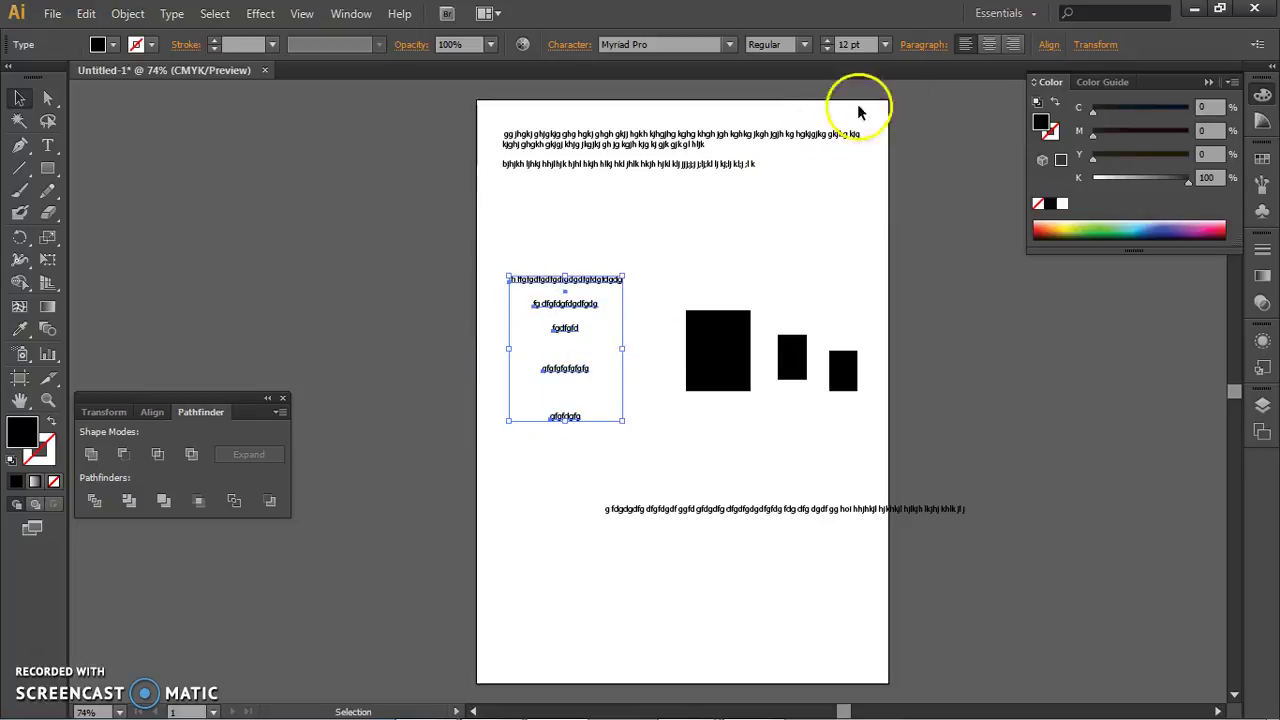
- Space the five text lines evenly with Vertical Distribute Top
{"action": "left_click", "coordinate": [1048, 45]}
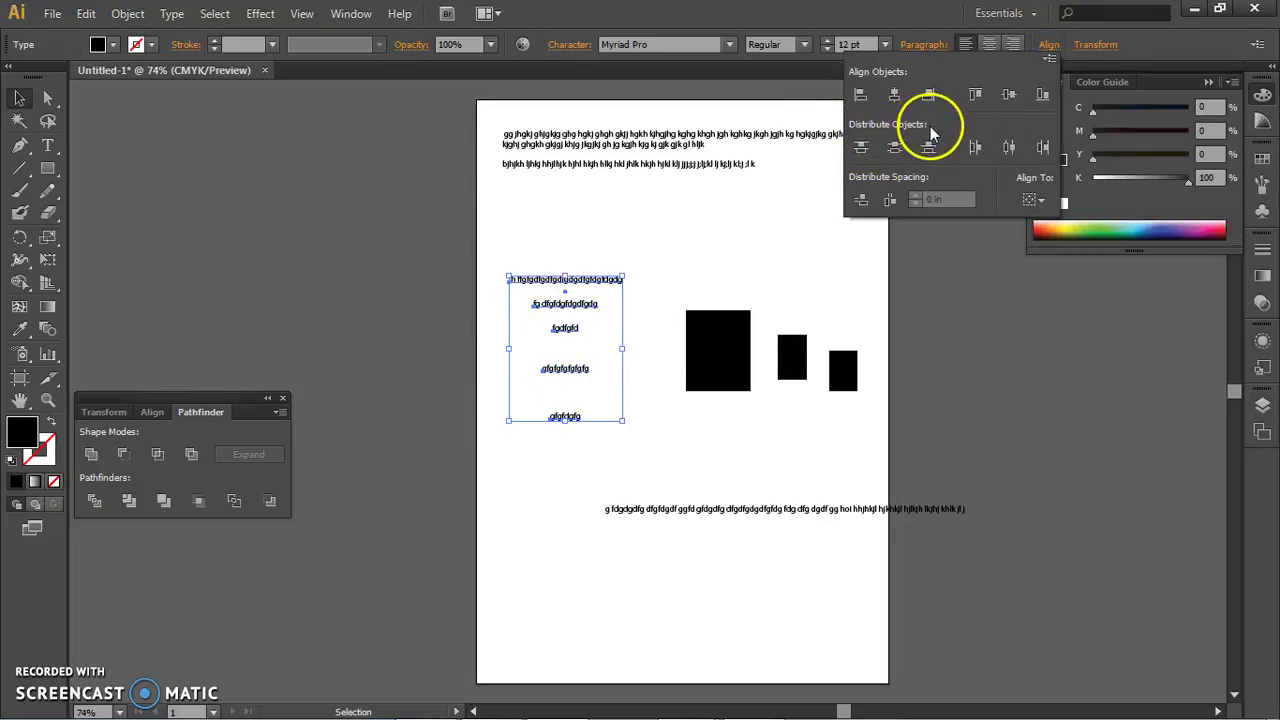
{"action": "left_click", "coordinate": [863, 149]}
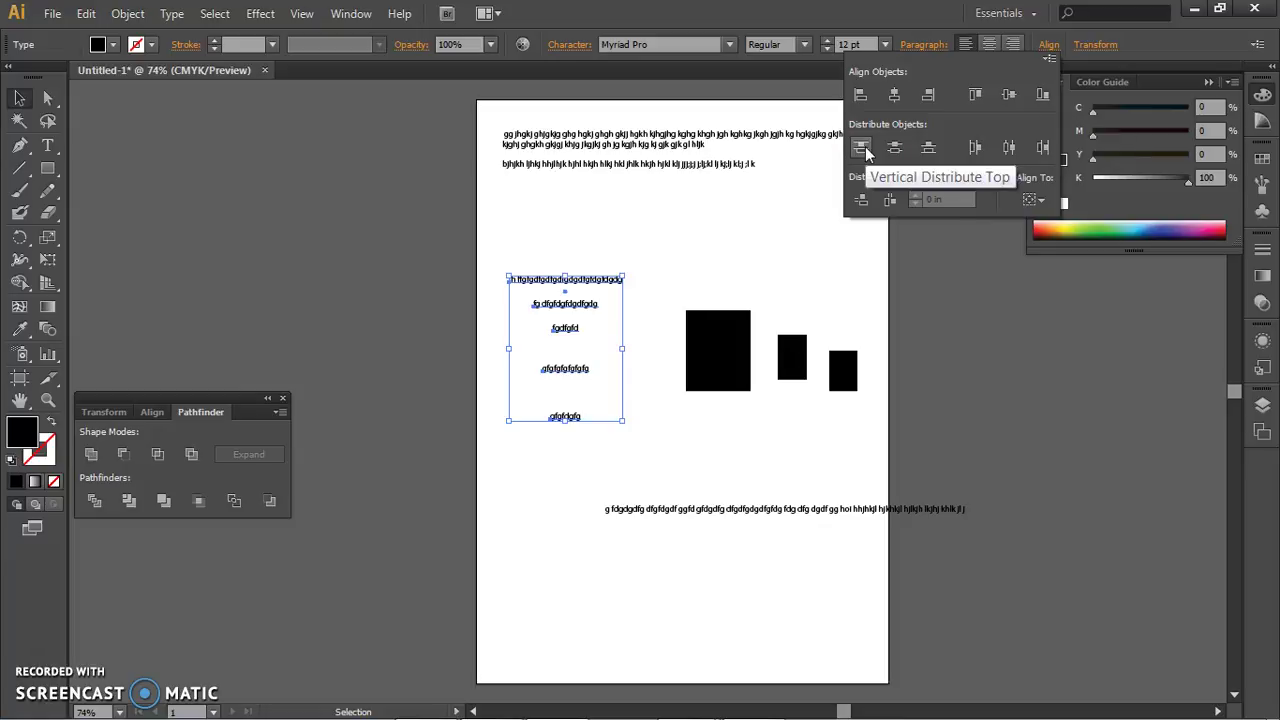
{"action": "left_click", "coordinate": [863, 149]}
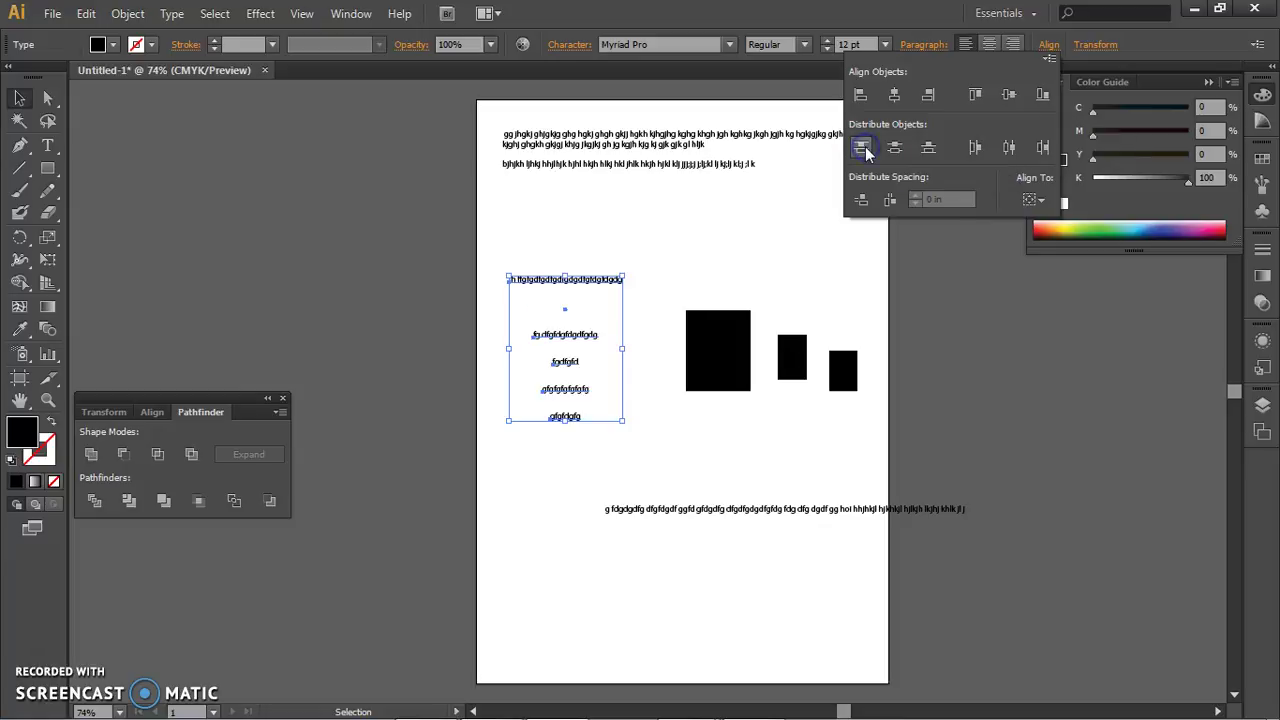
- Try Vertical Distribute Center on the five text lines, restore their earlier uneven spacing and select the lines again
{"action": "mouse_move", "coordinate": [549, 361]}
{"action": "left_mouse_down"}
{"action": "mouse_move", "coordinate": [571, 277]}
{"action": "mouse_move", "coordinate": [585, 358]}
{"action": "mouse_move", "coordinate": [586, 290]}
{"action": "mouse_move", "coordinate": [586, 337]}
{"action": "mouse_move", "coordinate": [598, 299]}
{"action": "mouse_move", "coordinate": [563, 360]}
{"action": "mouse_move", "coordinate": [586, 351]}
{"action": "mouse_move", "coordinate": [574, 415]}
{"action": "mouse_move", "coordinate": [577, 347]}
{"action": "mouse_move", "coordinate": [567, 355]}
{"action": "left_mouse_up"}
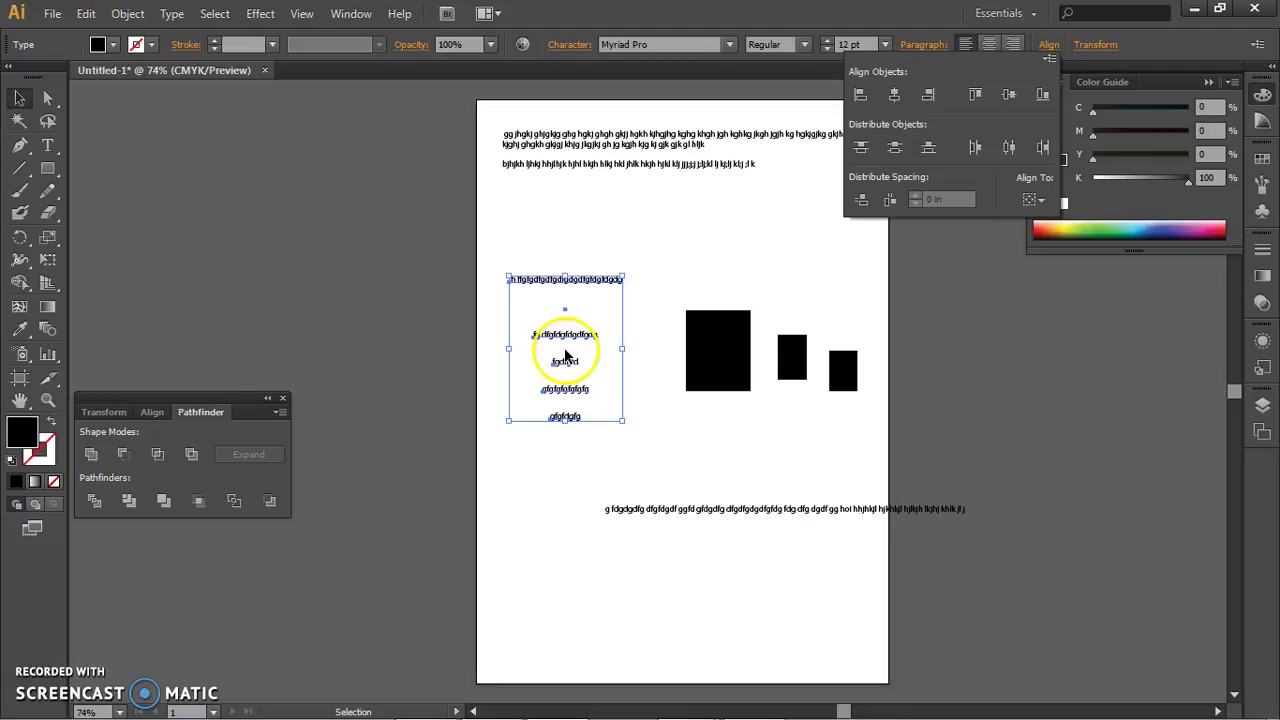
{"action": "left_click", "coordinate": [900, 148]}
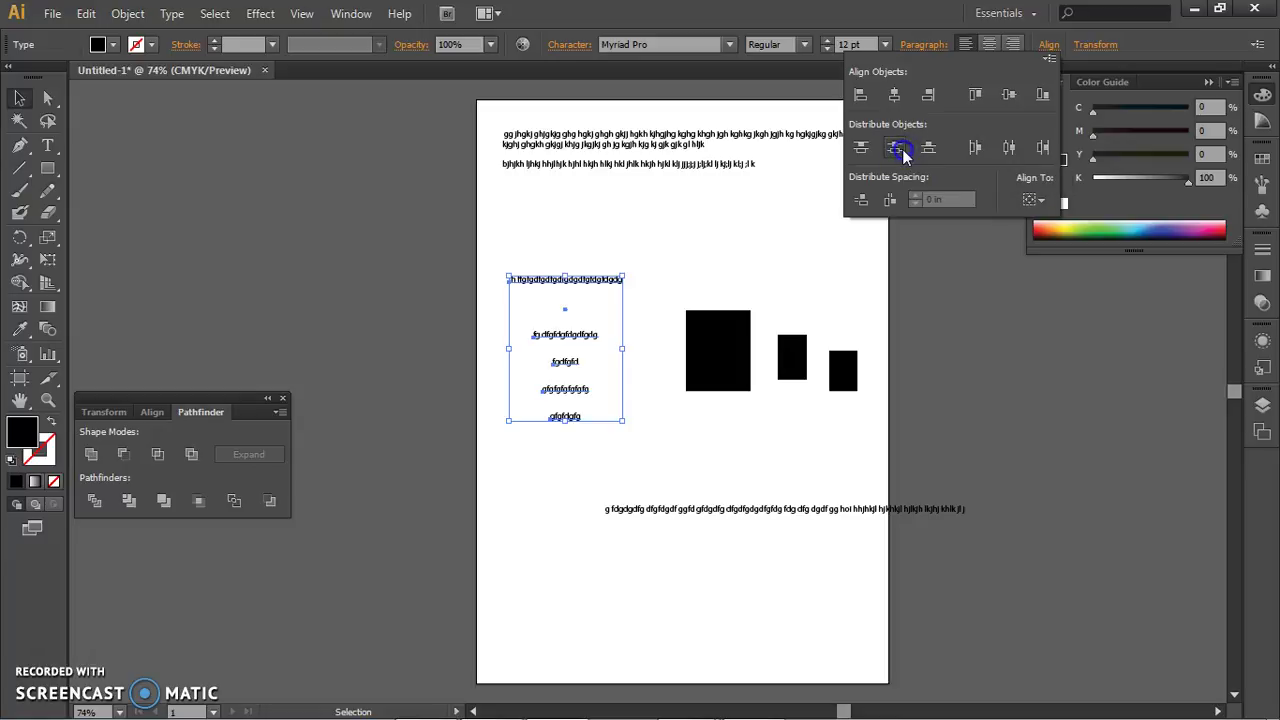
{"action": "left_click", "coordinate": [80, 86]}
{"action": "left_click", "coordinate": [657, 343]}
{"action": "left_click", "coordinate": [668, 303]}
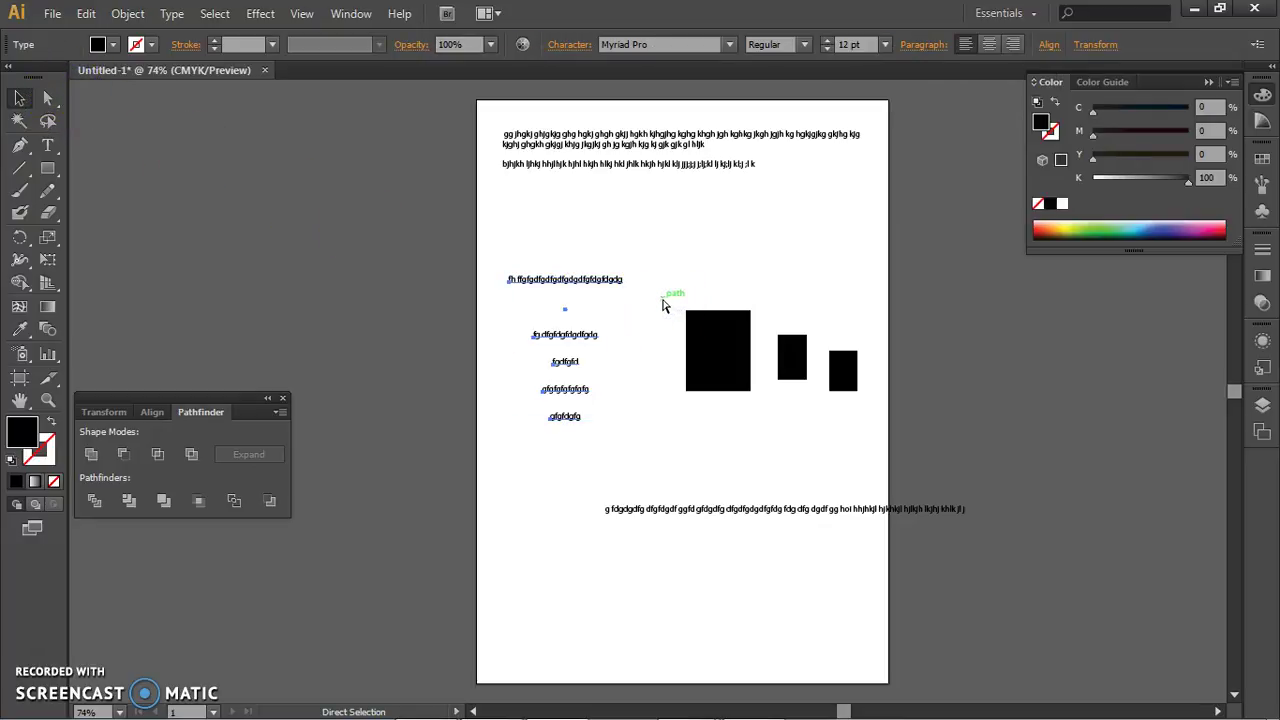
{"action": "left_click_drag", "start_coordinate": [610, 465], "coordinate": [556, 256]}
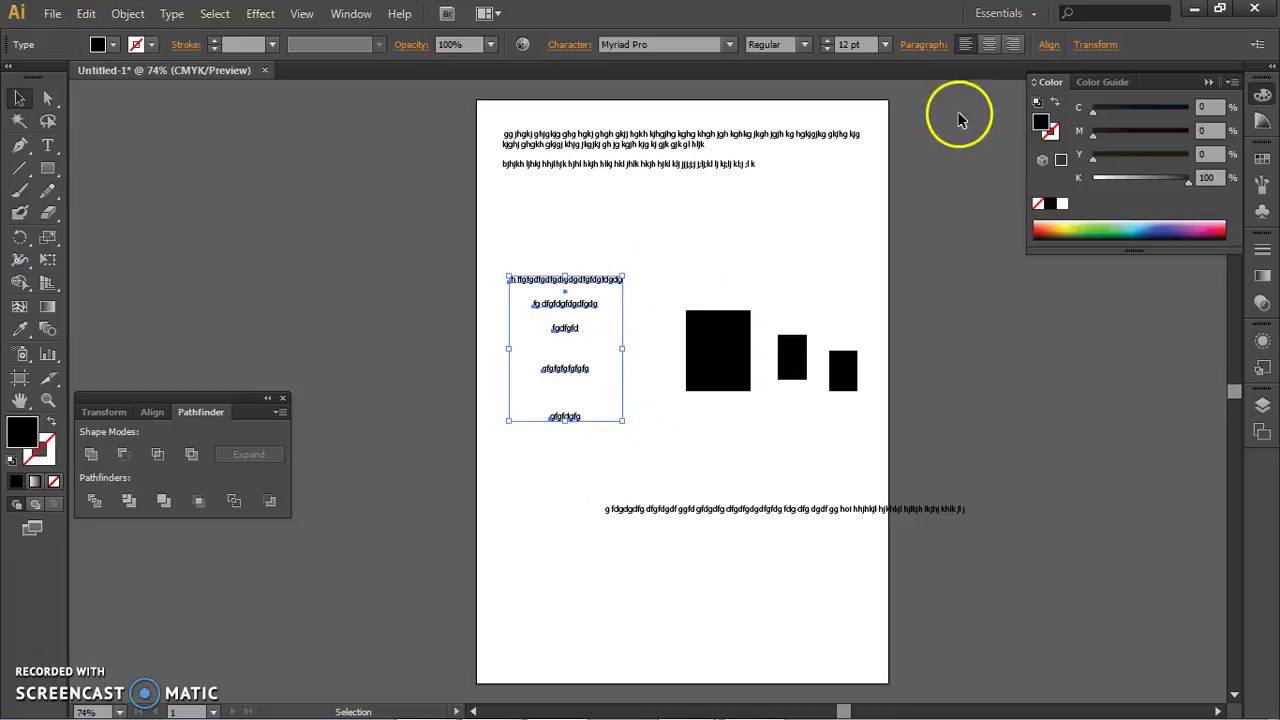
- Try Vertical Distribute Center and Vertical Distribute Bottom on the five text lines and undo both
{"action": "left_click", "coordinate": [1047, 55]}
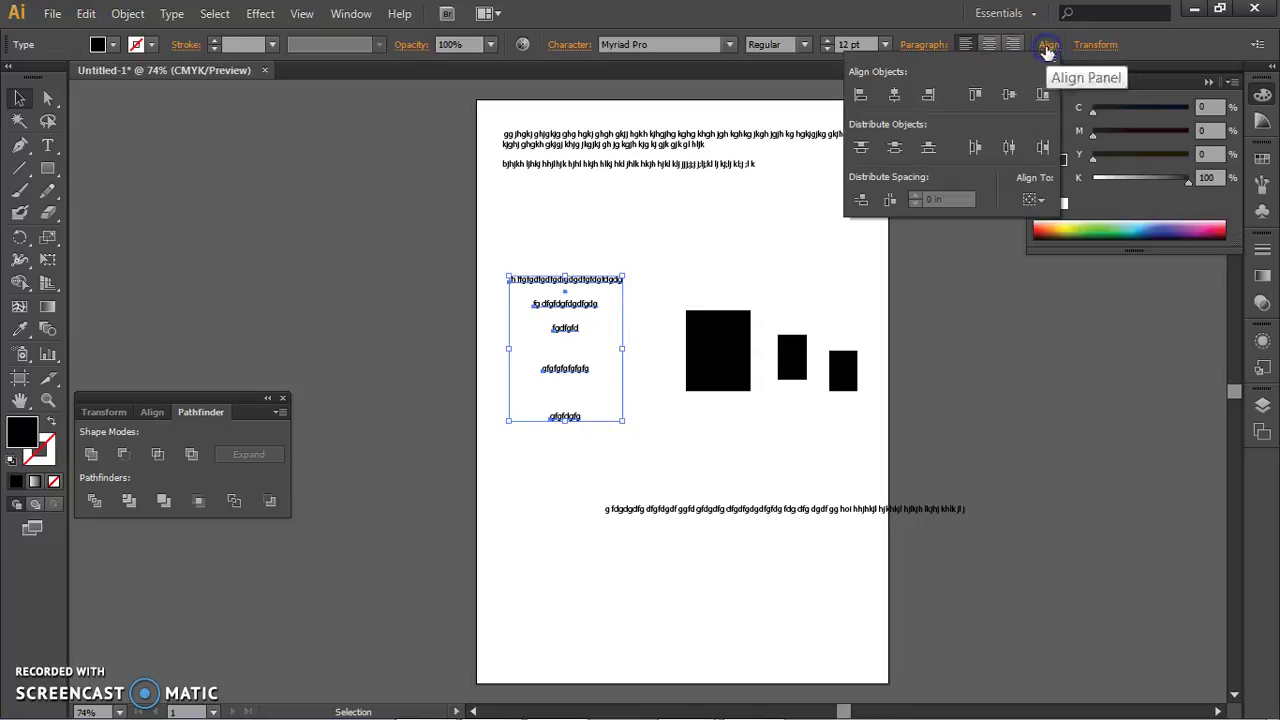
{"action": "left_click", "coordinate": [895, 148]}
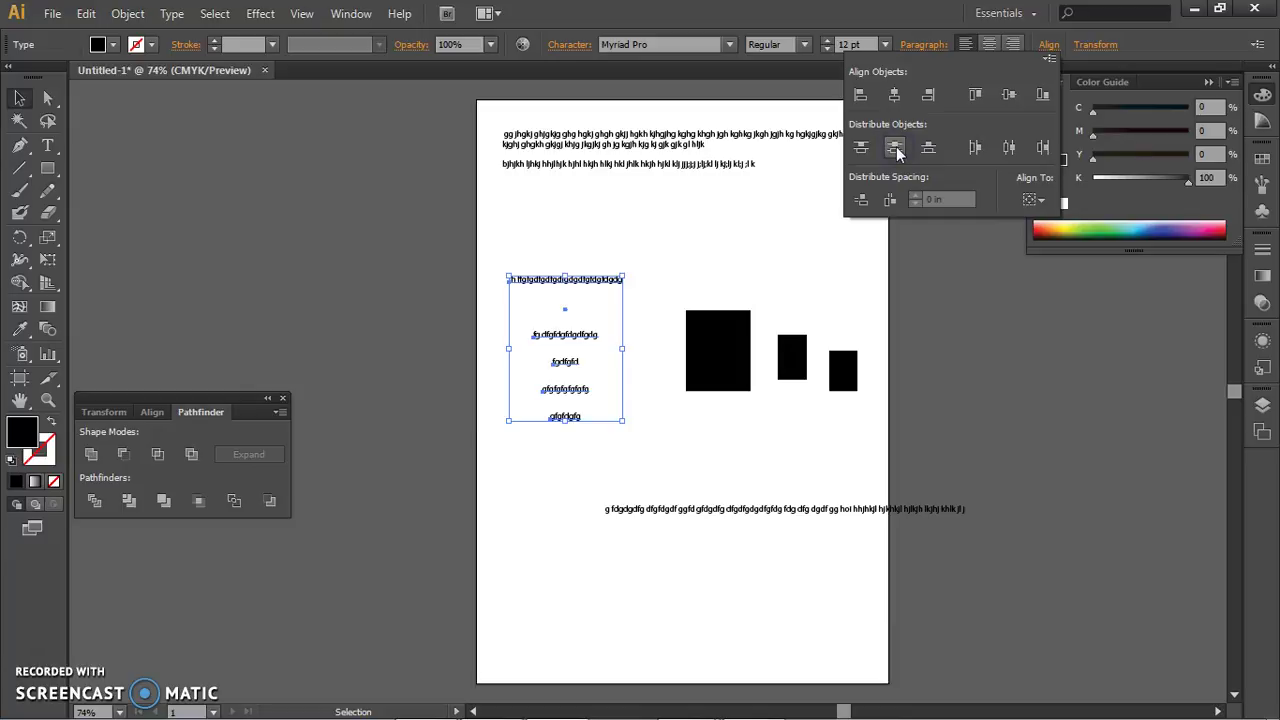
{"action": "left_click", "coordinate": [930, 148]}
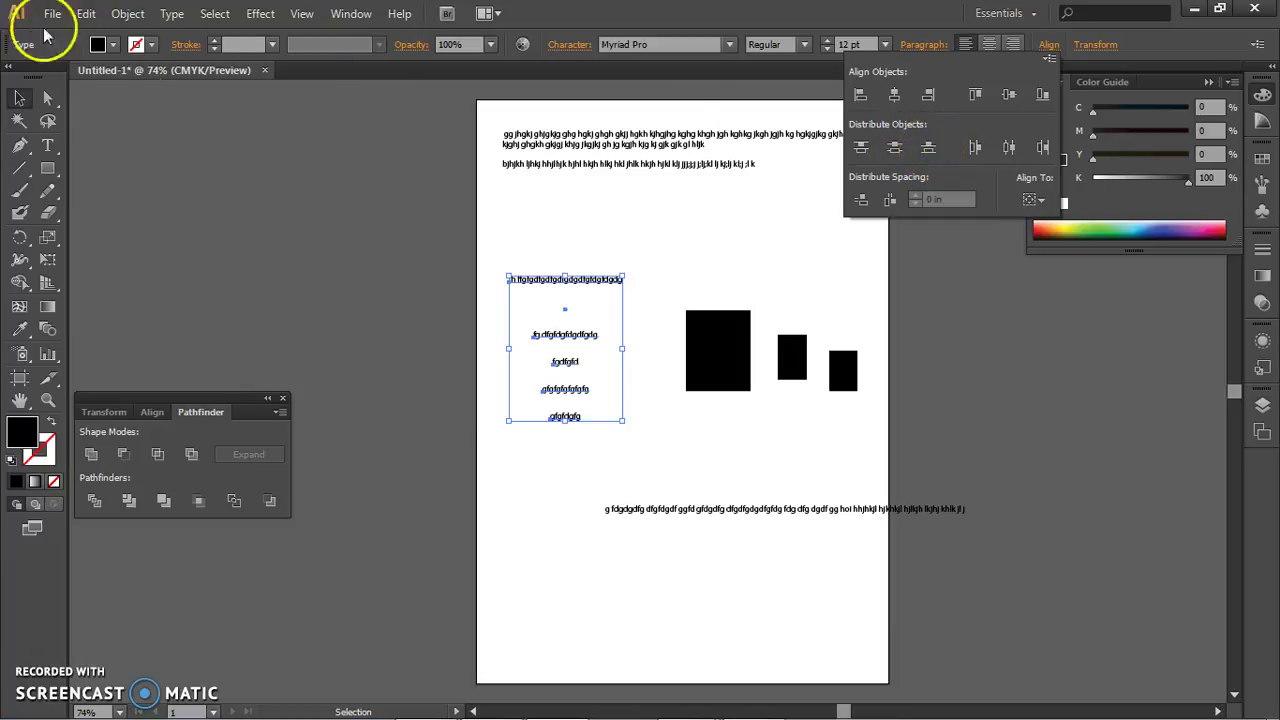
{"action": "left_click", "coordinate": [309, 140]}
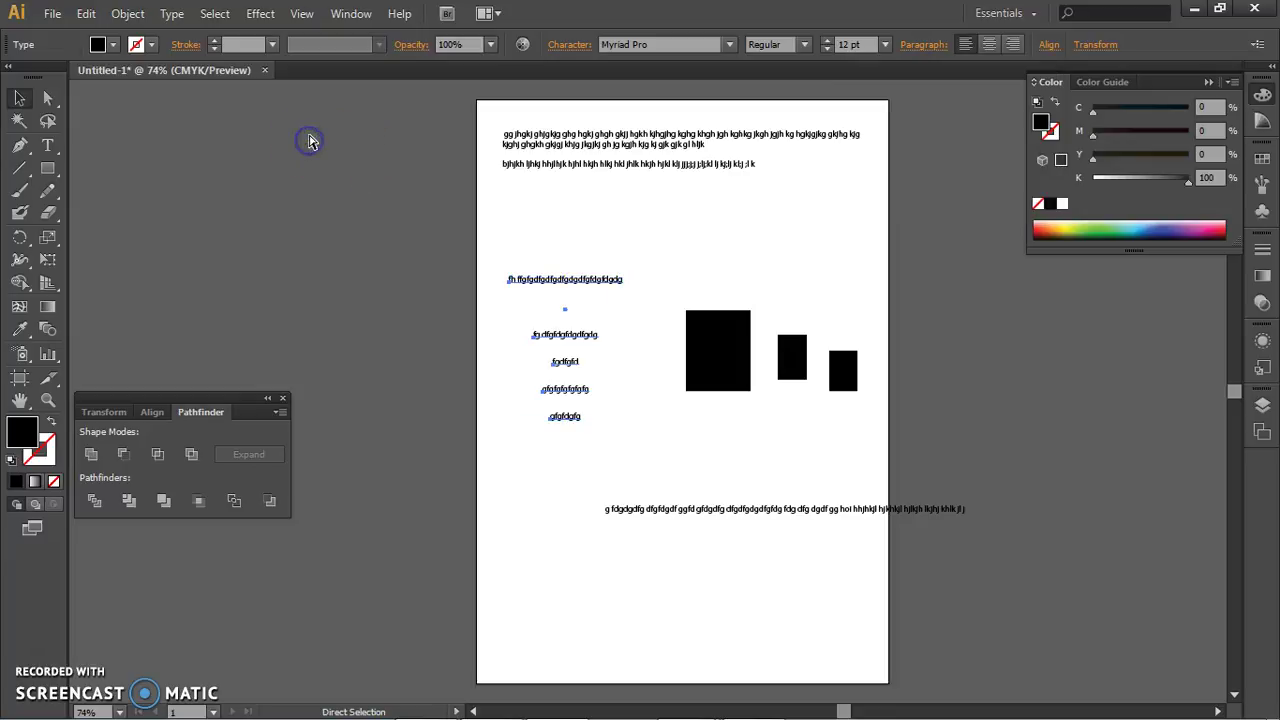
{"action": "key", "text": "ctrl+z"}
{"action": "key", "text": "ctrl+z"}
{"action": "key", "text": "ctrl+z"}
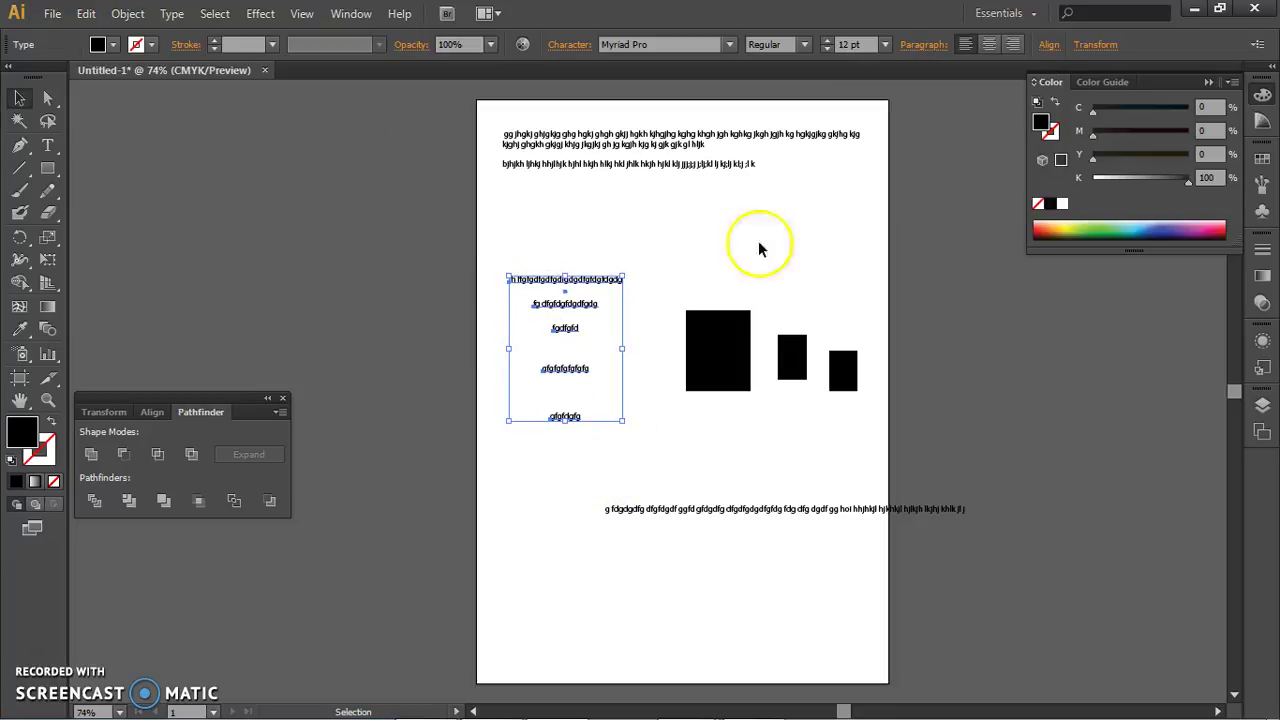
- Space the five text lines evenly with Vertical Distribute Bottom, dismissing the chat notification
{"action": "left_click", "coordinate": [1048, 47]}
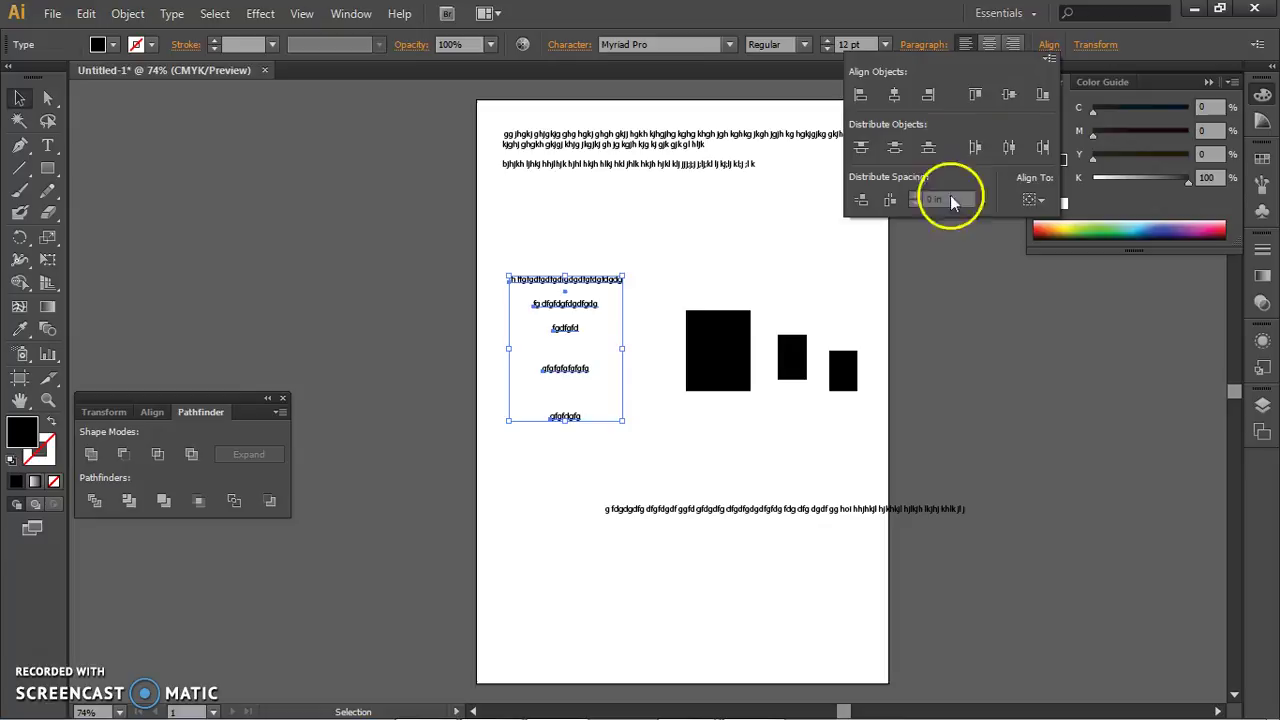
{"action": "left_click", "coordinate": [929, 148]}
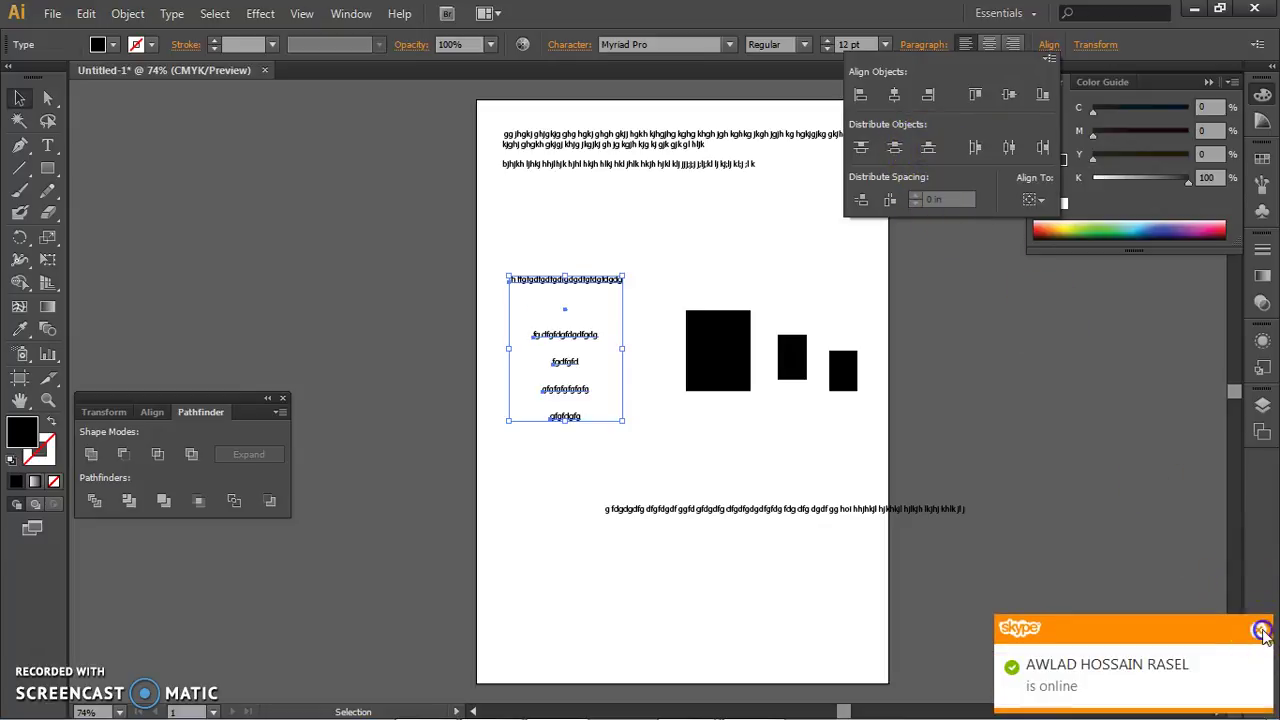
{"action": "left_click", "coordinate": [1263, 630]}
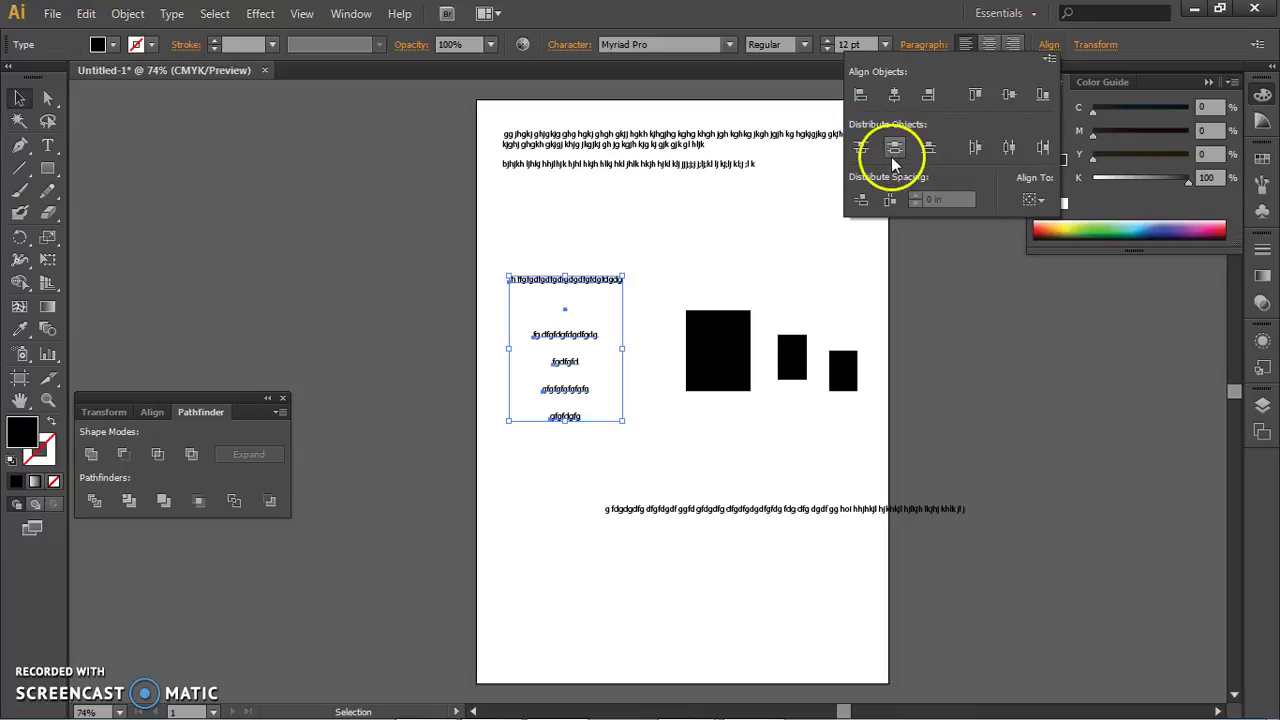
{"action": "left_click", "coordinate": [676, 453]}
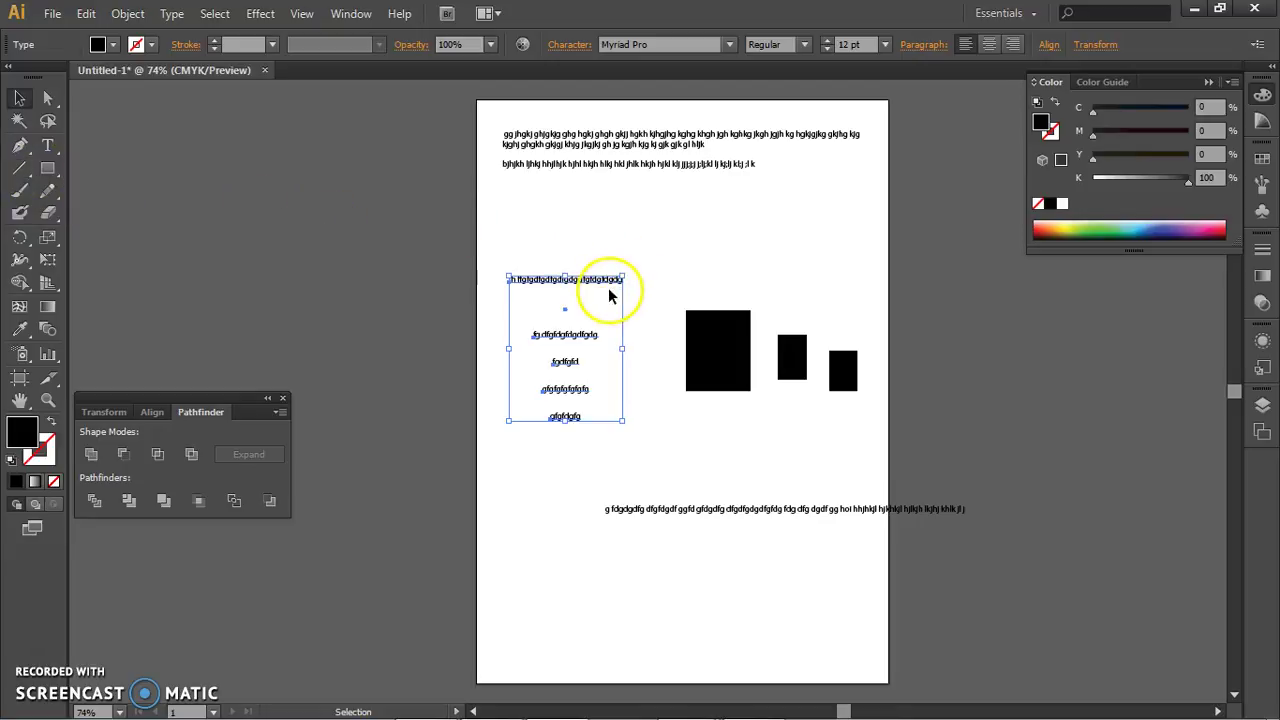
- Place a copy of the five text lines lower on the page, rotated 90° clockwise beneath the long single text line
{"action": "left_click_drag", "start_coordinate": [586, 366], "coordinate": [620, 430]}
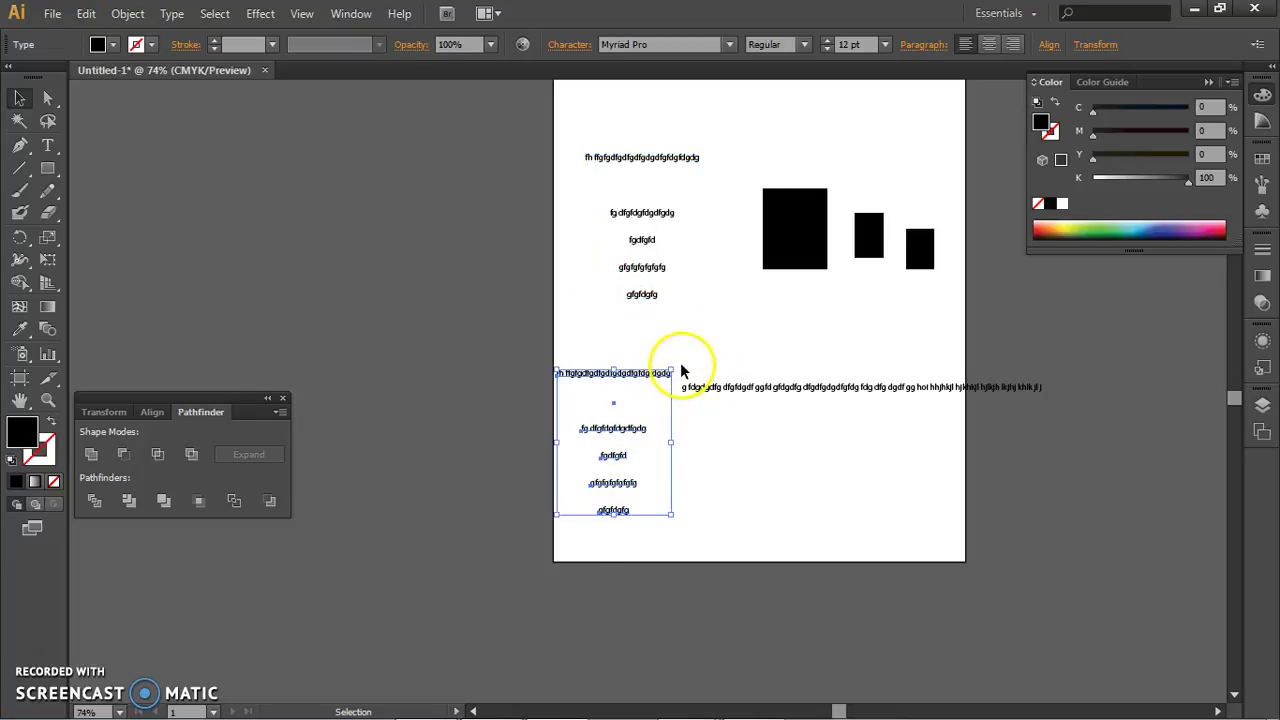
{"action": "left_click_drag", "start_coordinate": [678, 362], "coordinate": [768, 484]}
{"action": "key", "text": "ctrl+z"}
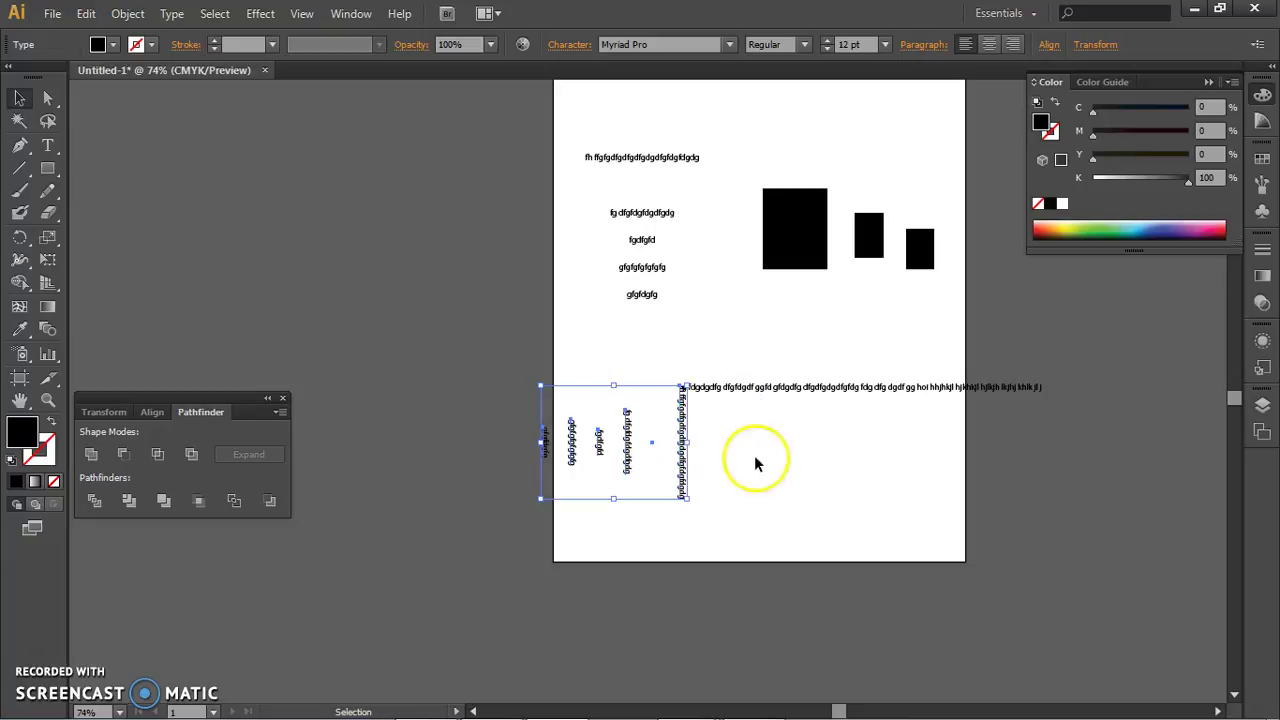
{"action": "key", "text": "ctrl+z"}
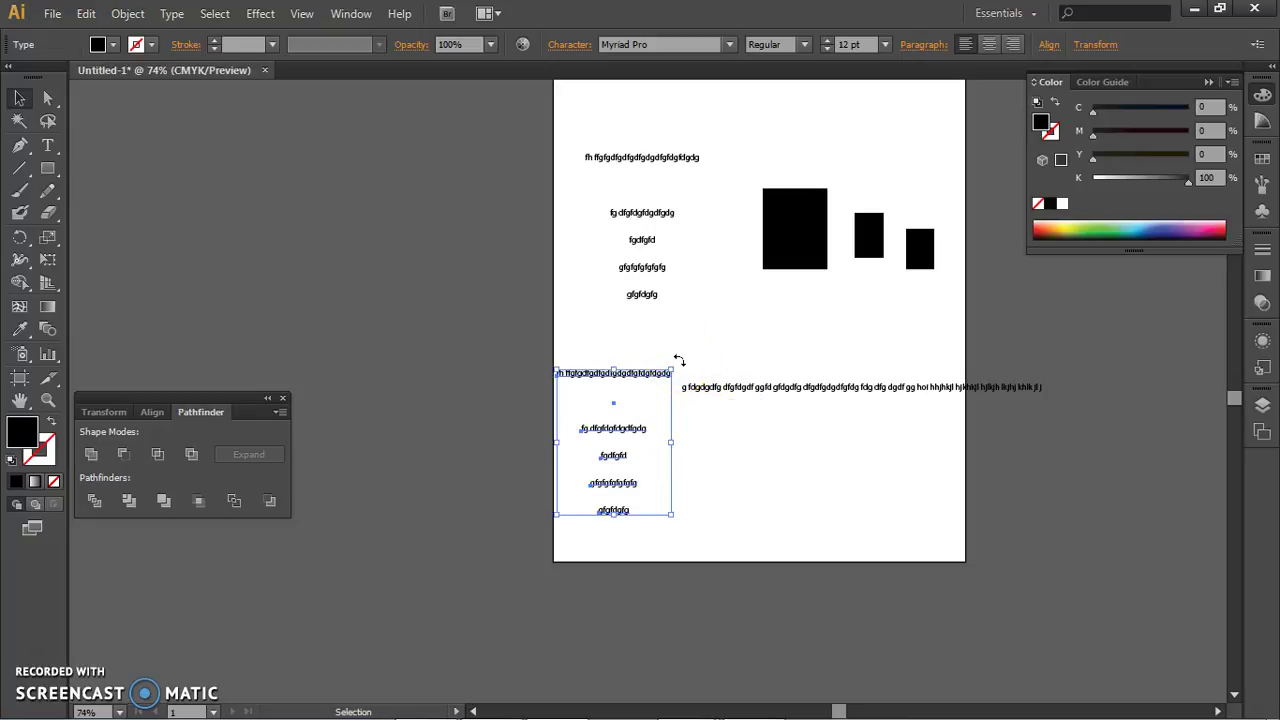
{"action": "left_click_drag", "start_coordinate": [679, 360], "coordinate": [708, 517]}
{"action": "left_click_drag", "start_coordinate": [685, 452], "coordinate": [806, 483]}
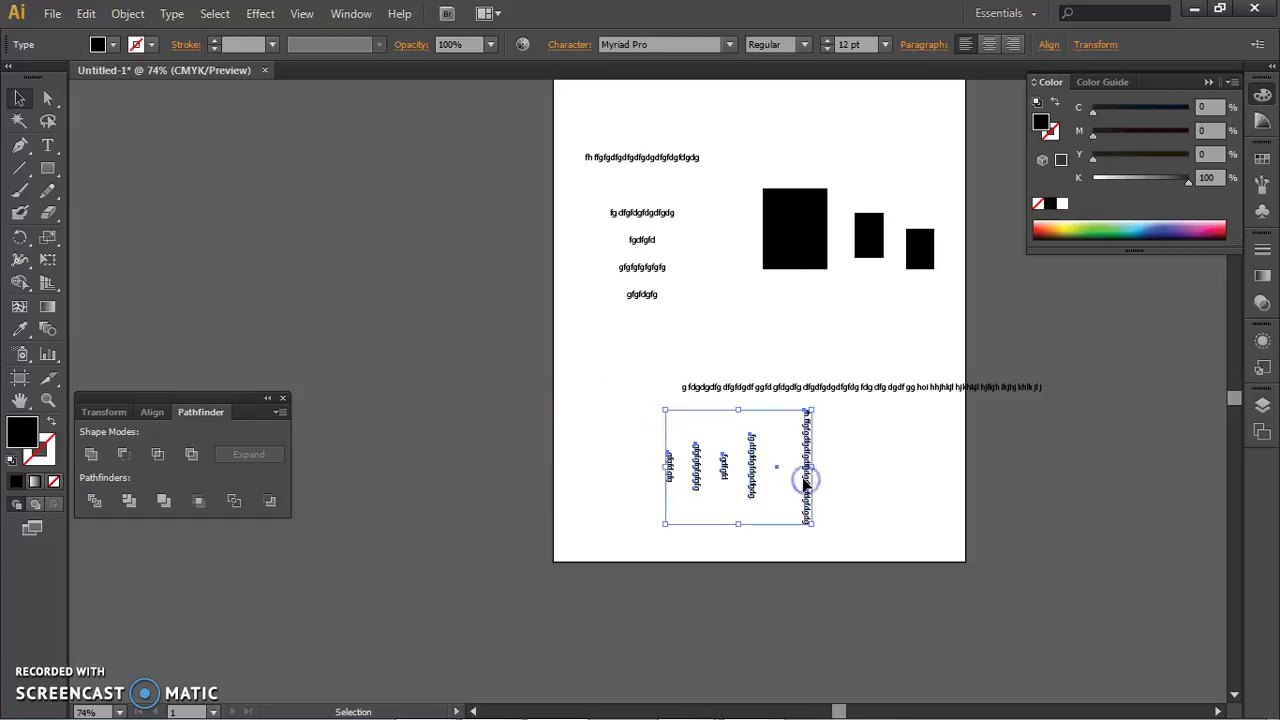
- Apply Vertical Distribute Center to the rotated text lines and reselect them
{"action": "left_click", "coordinate": [1047, 40]}
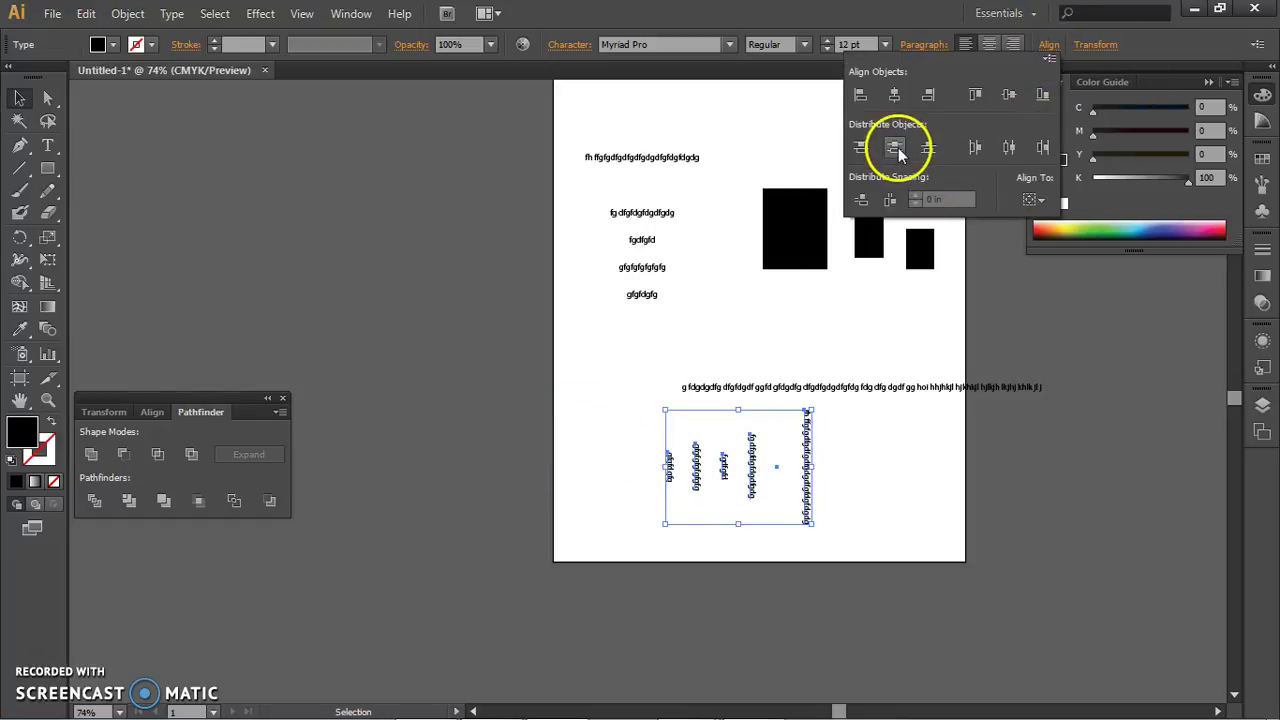
{"action": "left_click", "coordinate": [897, 148]}
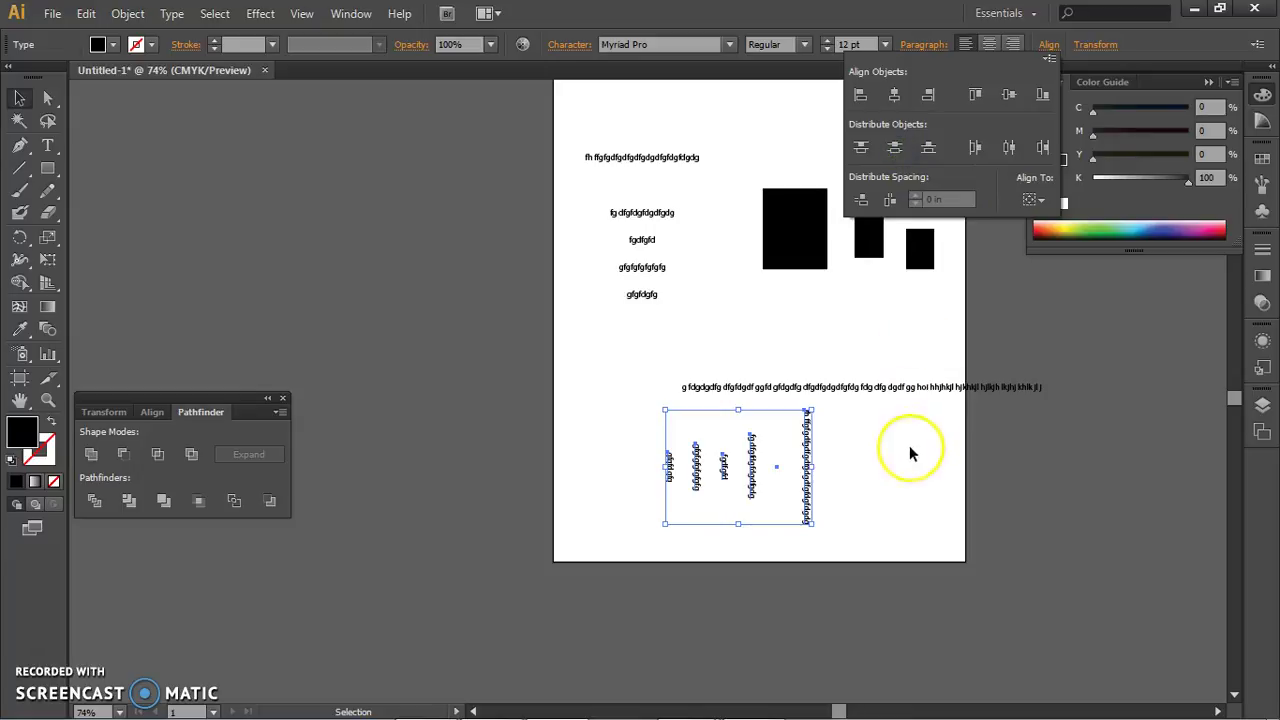
{"action": "left_click", "coordinate": [869, 474]}
{"action": "left_click_drag", "start_coordinate": [881, 481], "coordinate": [641, 457]}
- Compare Vertical Distribute Bottom and Center on the rotated text lines, finishing with Vertical Distribute Bottom
{"action": "left_click", "coordinate": [1050, 45]}
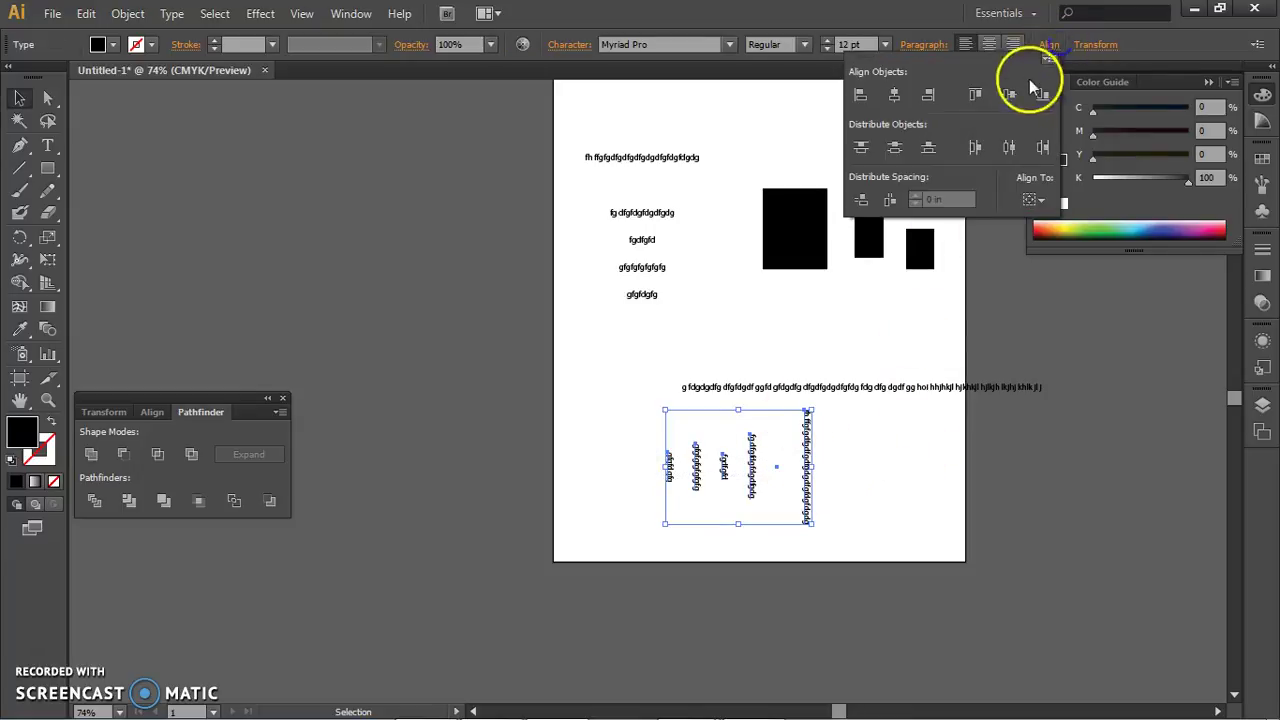
{"action": "left_click", "coordinate": [924, 150]}
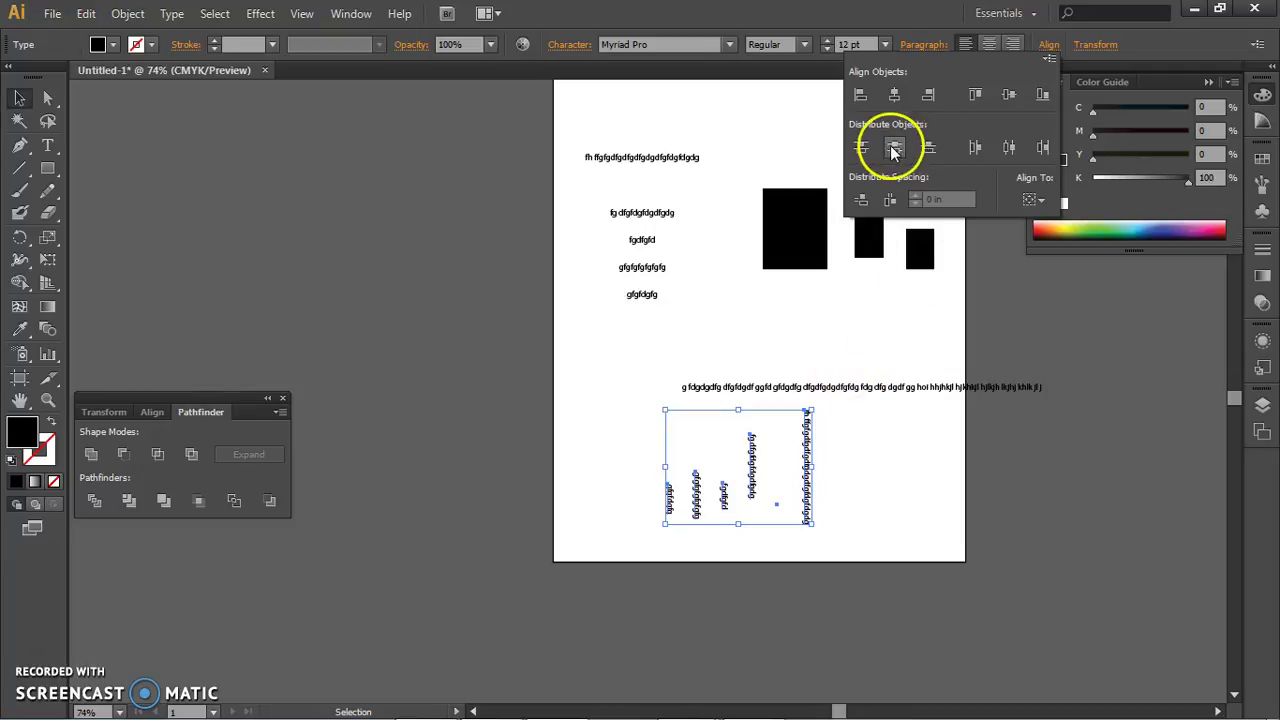
{"action": "left_click", "coordinate": [895, 150]}
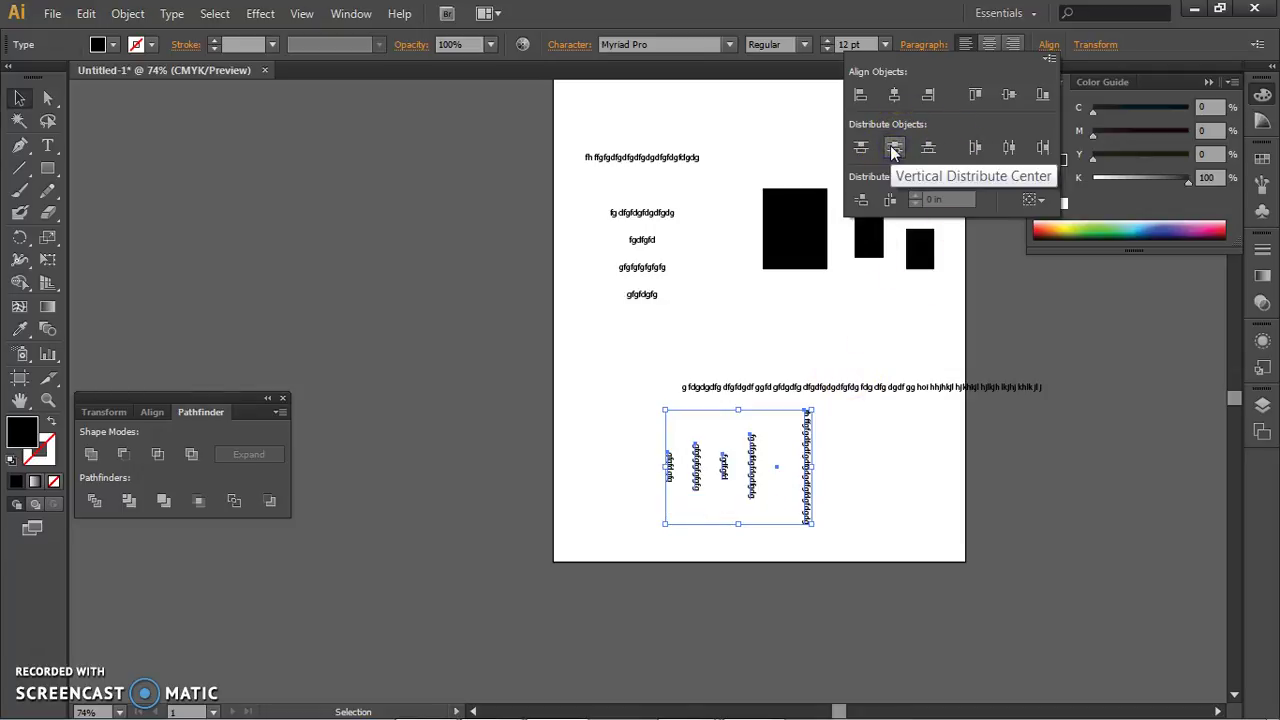
{"action": "left_click", "coordinate": [932, 147]}
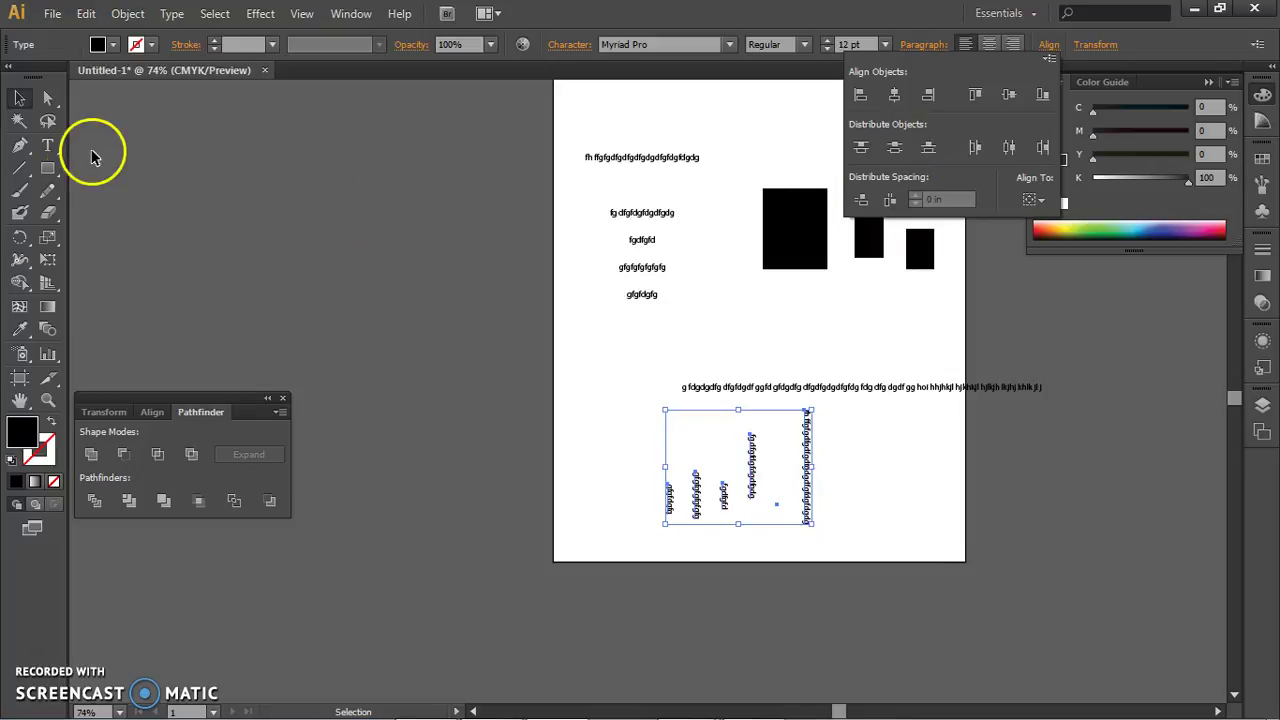
{"action": "left_click", "coordinate": [857, 466]}
{"action": "left_click_drag", "start_coordinate": [901, 525], "coordinate": [615, 452]}
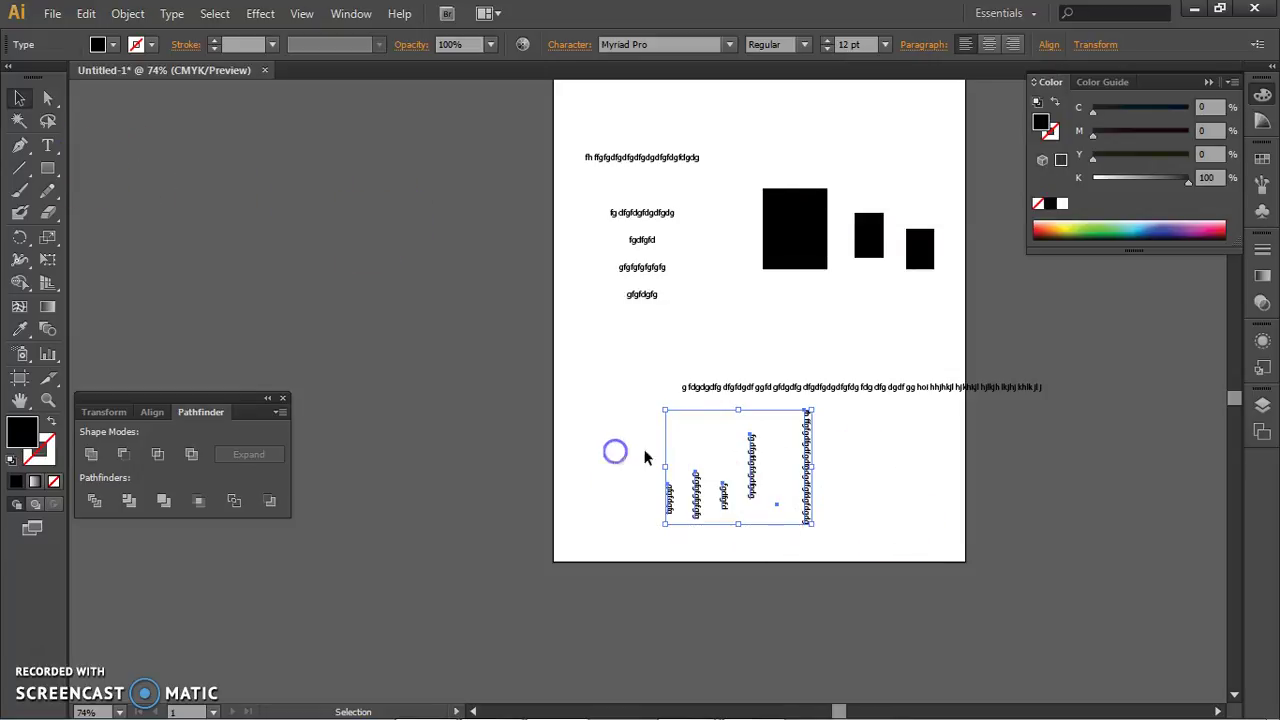
{"action": "left_click_drag", "start_coordinate": [895, 492], "coordinate": [629, 449]}
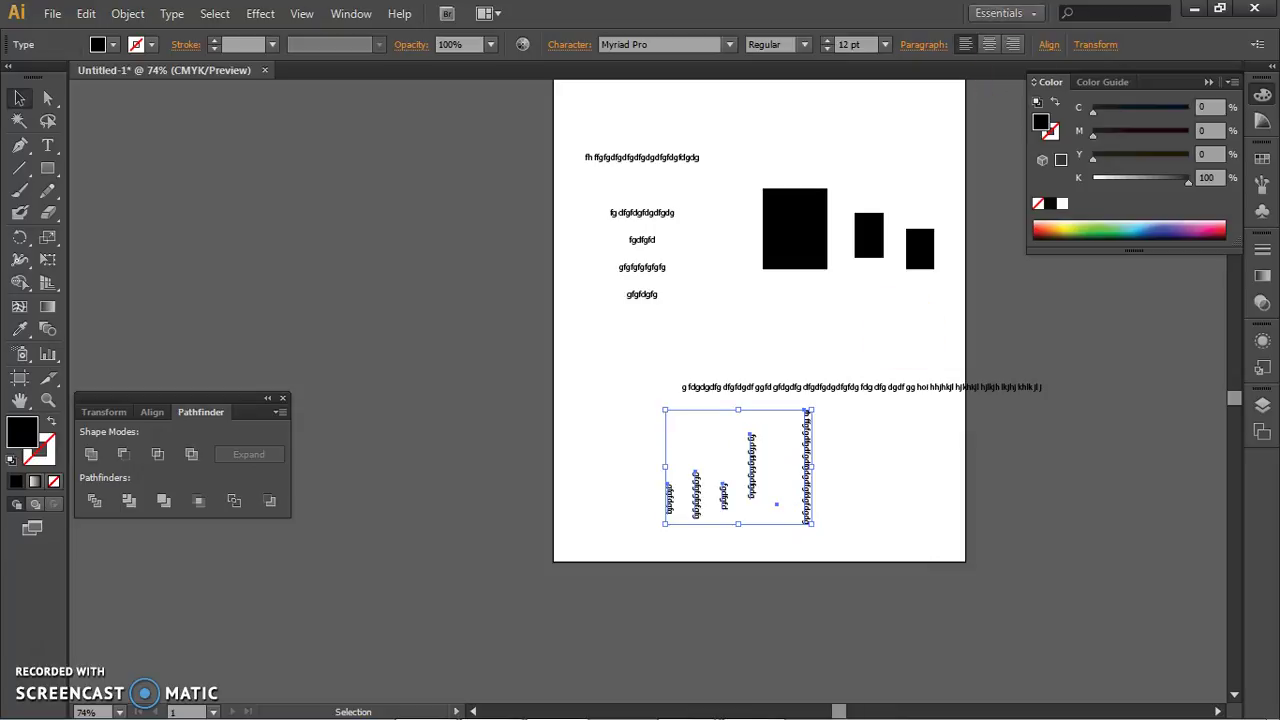
- Try Horizontal Distribute Left and Center on the five upright text lines, finishing with Horizontal Distribute Right
{"action": "left_click", "coordinate": [643, 208]}
{"action": "left_click_drag", "start_coordinate": [705, 323], "coordinate": [620, 160]}
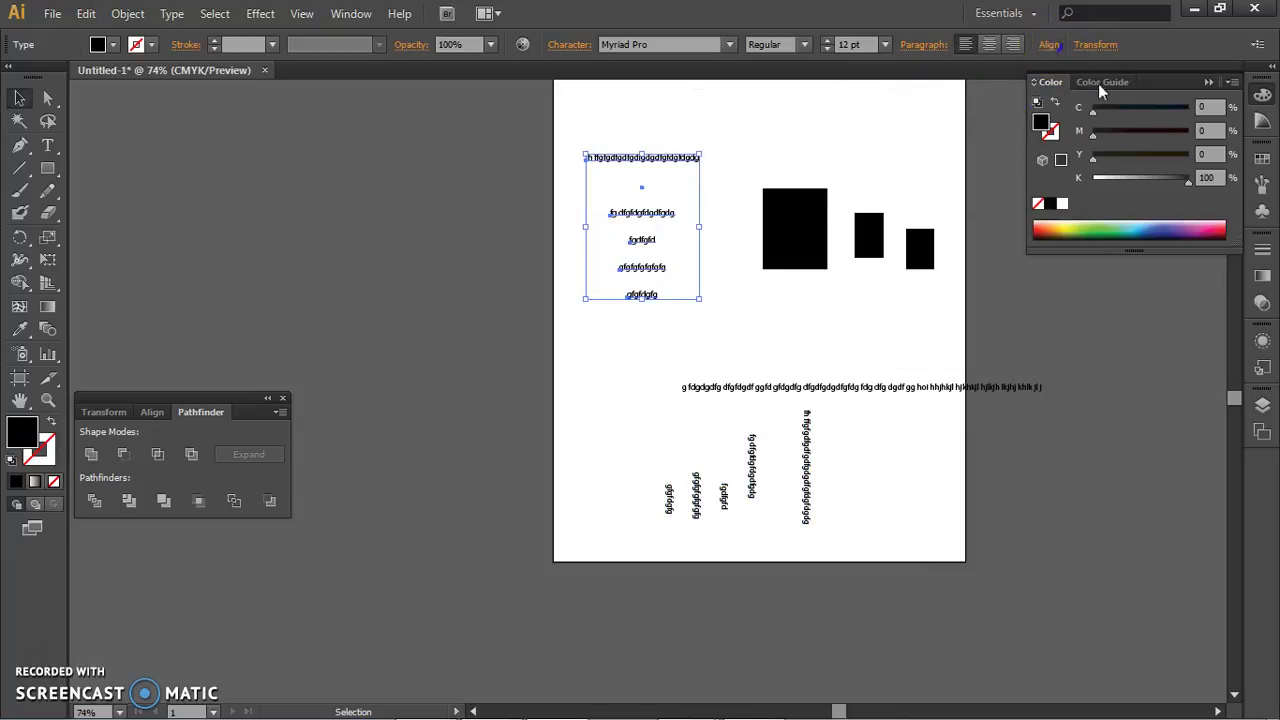
{"action": "left_click", "coordinate": [1049, 44]}
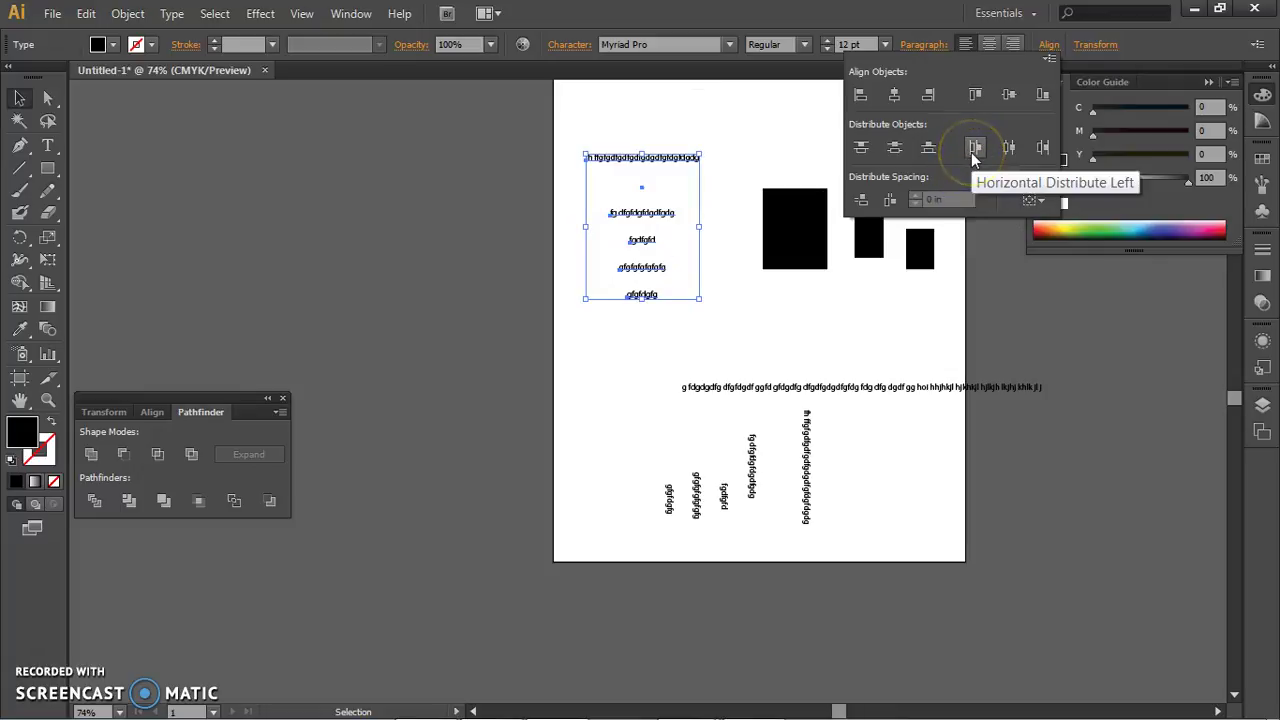
{"action": "left_click", "coordinate": [971, 152]}
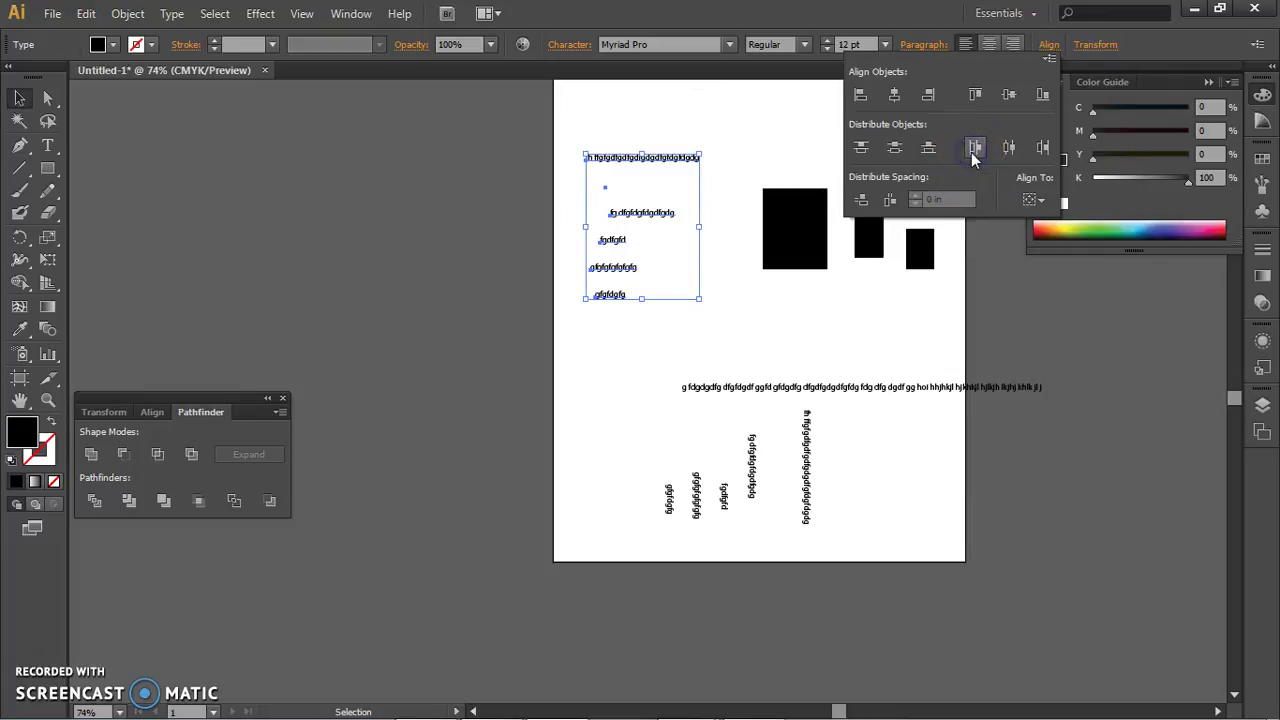
{"action": "left_click", "coordinate": [1009, 148]}
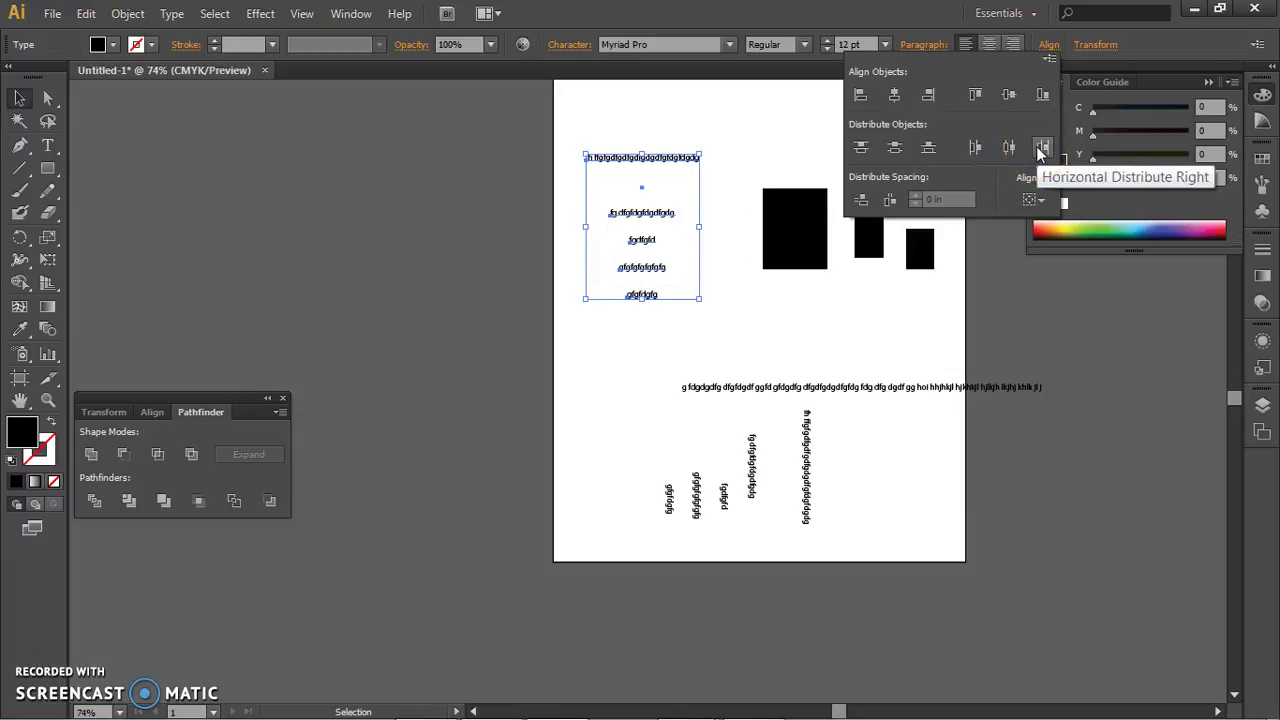
{"action": "left_click", "coordinate": [1040, 150]}
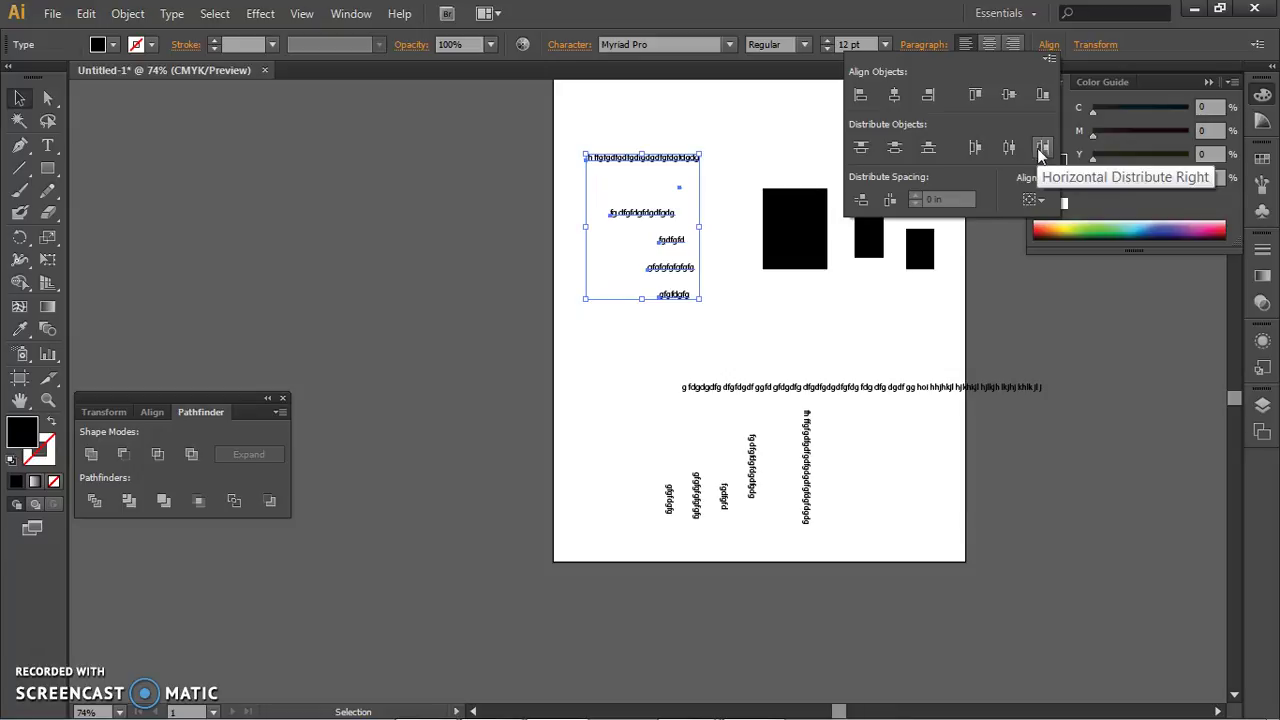
- Distribute the rotated text lines with equal vertical spacing and equal horizontal spacing
{"action": "left_click", "coordinate": [672, 487]}
{"action": "left_click_drag", "start_coordinate": [634, 475], "coordinate": [880, 529]}
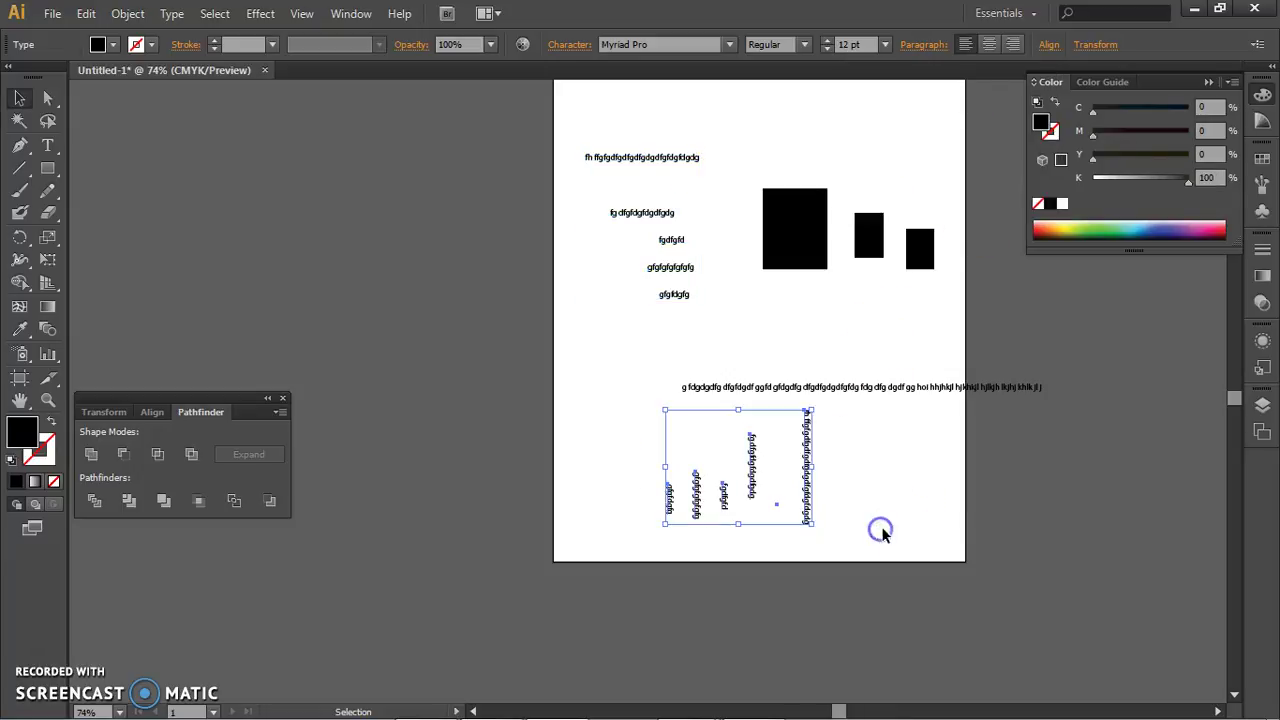
{"action": "left_click", "coordinate": [1050, 46]}
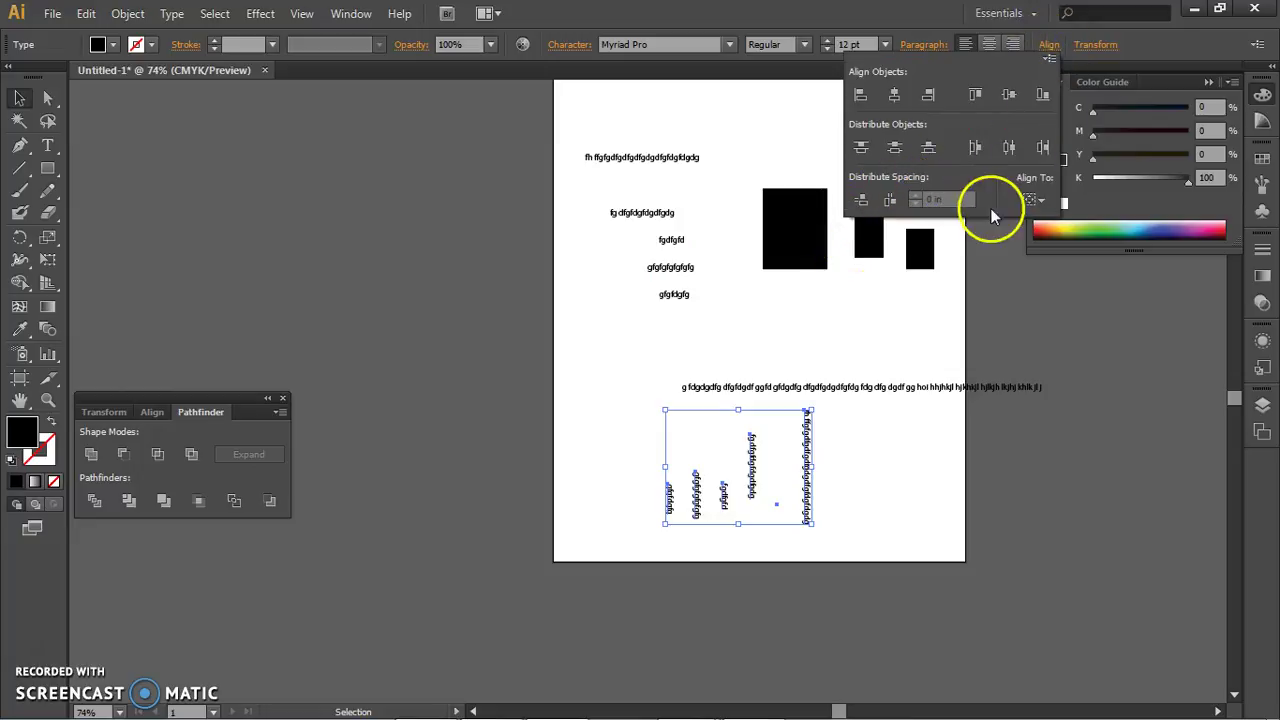
{"action": "left_click", "coordinate": [860, 200]}
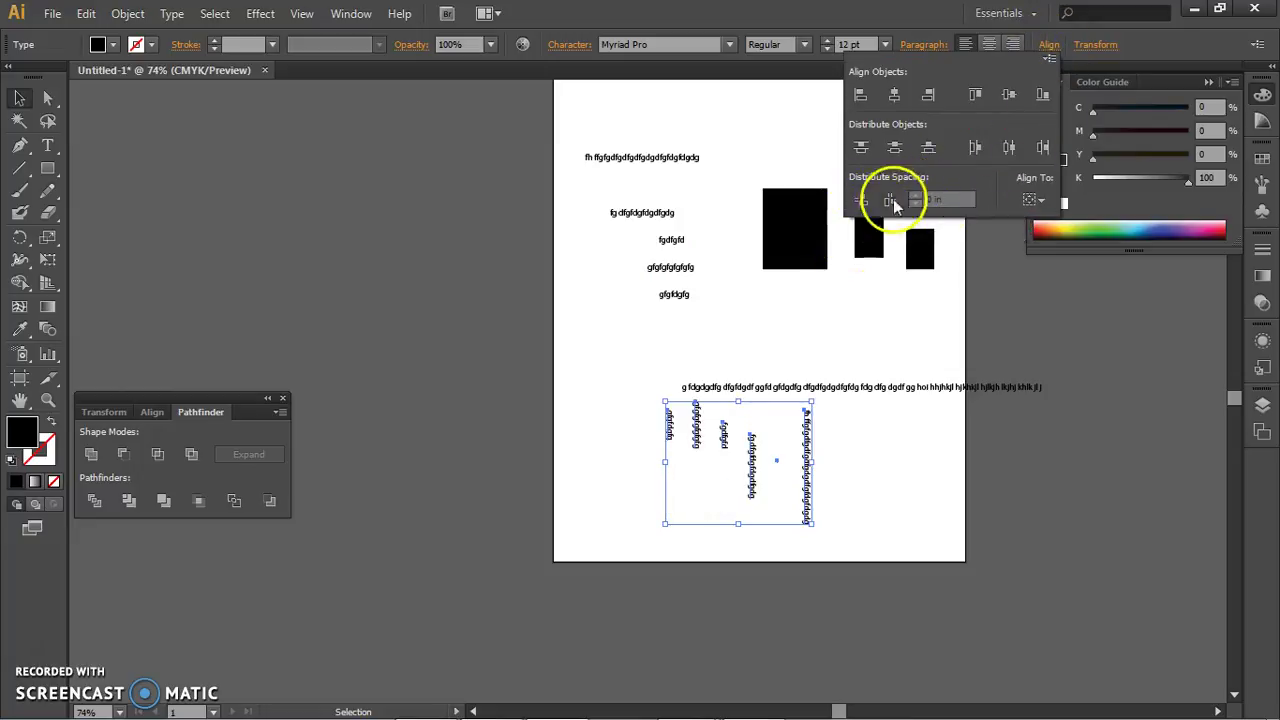
{"action": "left_click", "coordinate": [890, 201]}
- Align the rotated text lines to a key object and distribute their vertical spacing with a value of 0 in
{"action": "left_click", "coordinate": [1038, 201]}
{"action": "left_click", "coordinate": [1073, 262]}
{"action": "left_click", "coordinate": [943, 199]}
{"action": "left_click", "coordinate": [862, 199]}
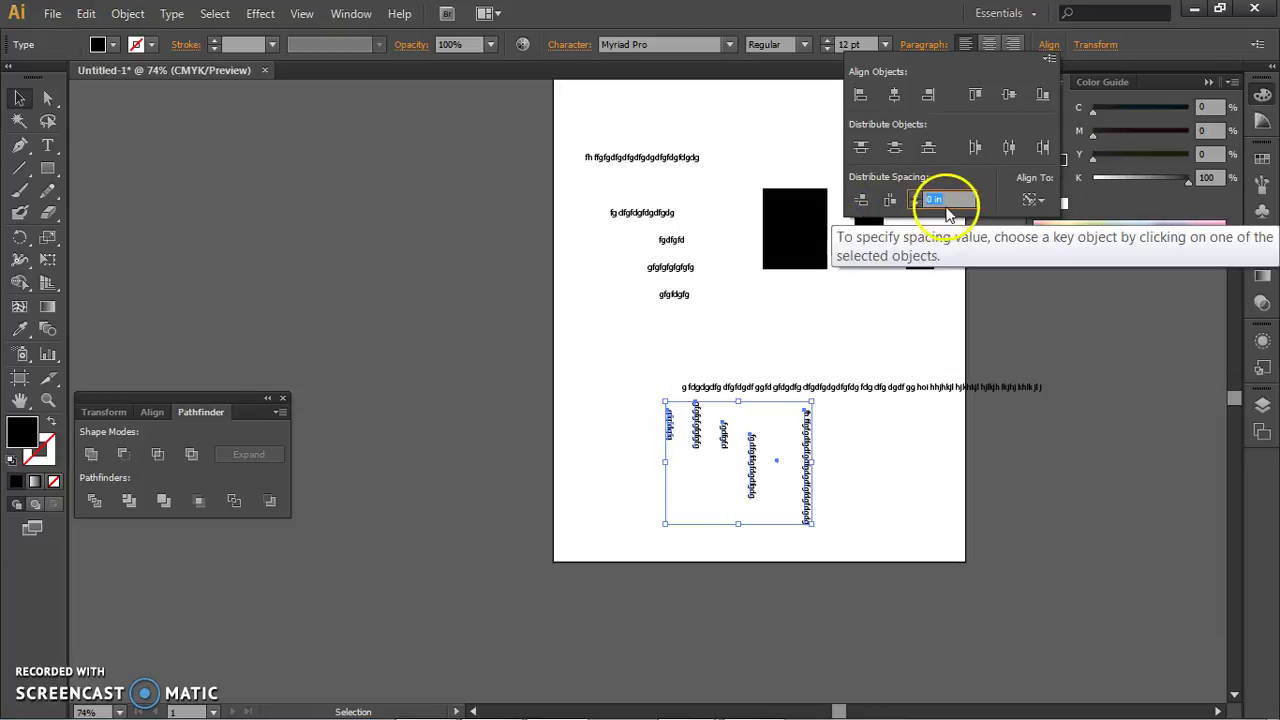
{"action": "left_click", "coordinate": [855, 203]}
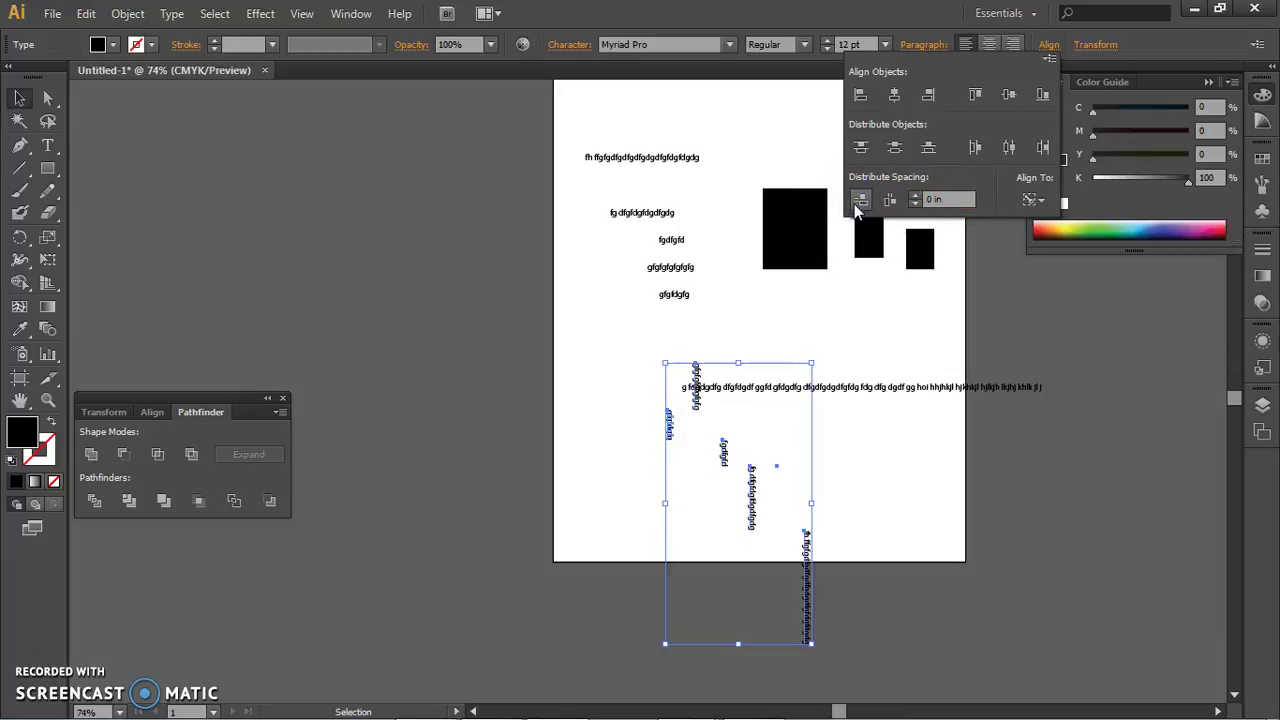
- Distribute the rotated text lines' horizontal spacing with a value of 0 in and group the lines
{"action": "left_click", "coordinate": [889, 200]}
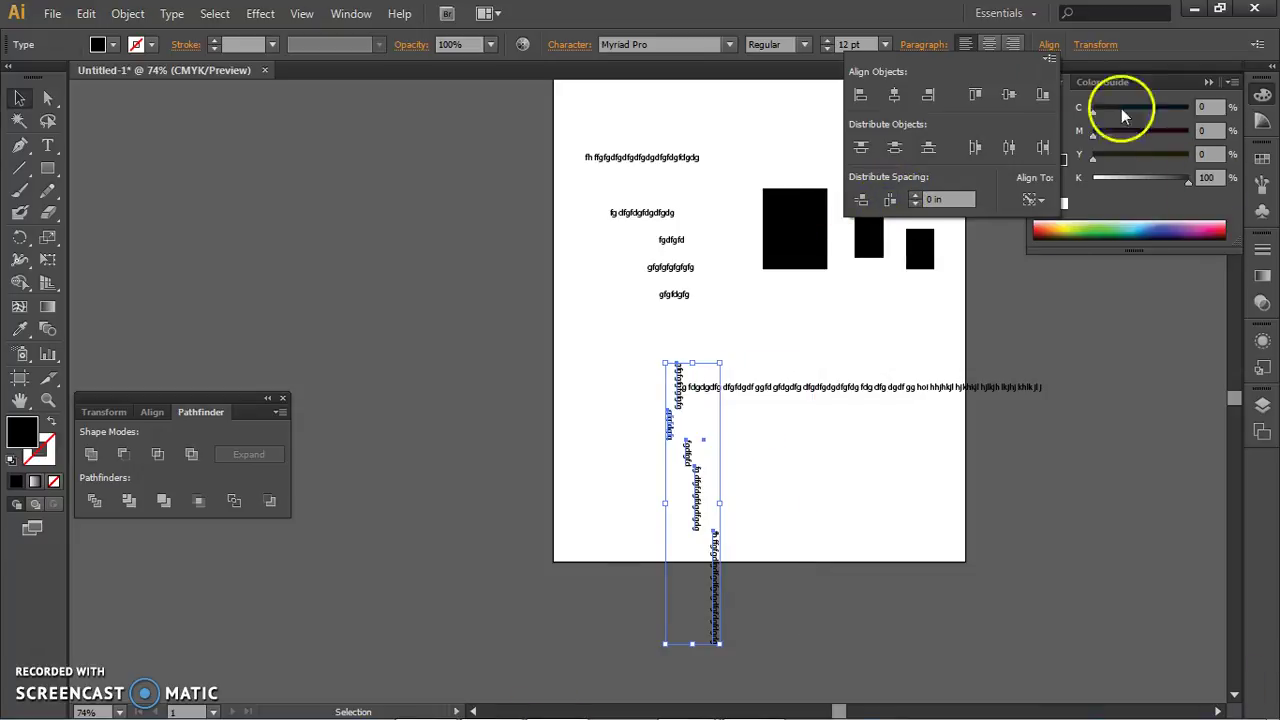
{"action": "left_click", "coordinate": [1088, 48]}
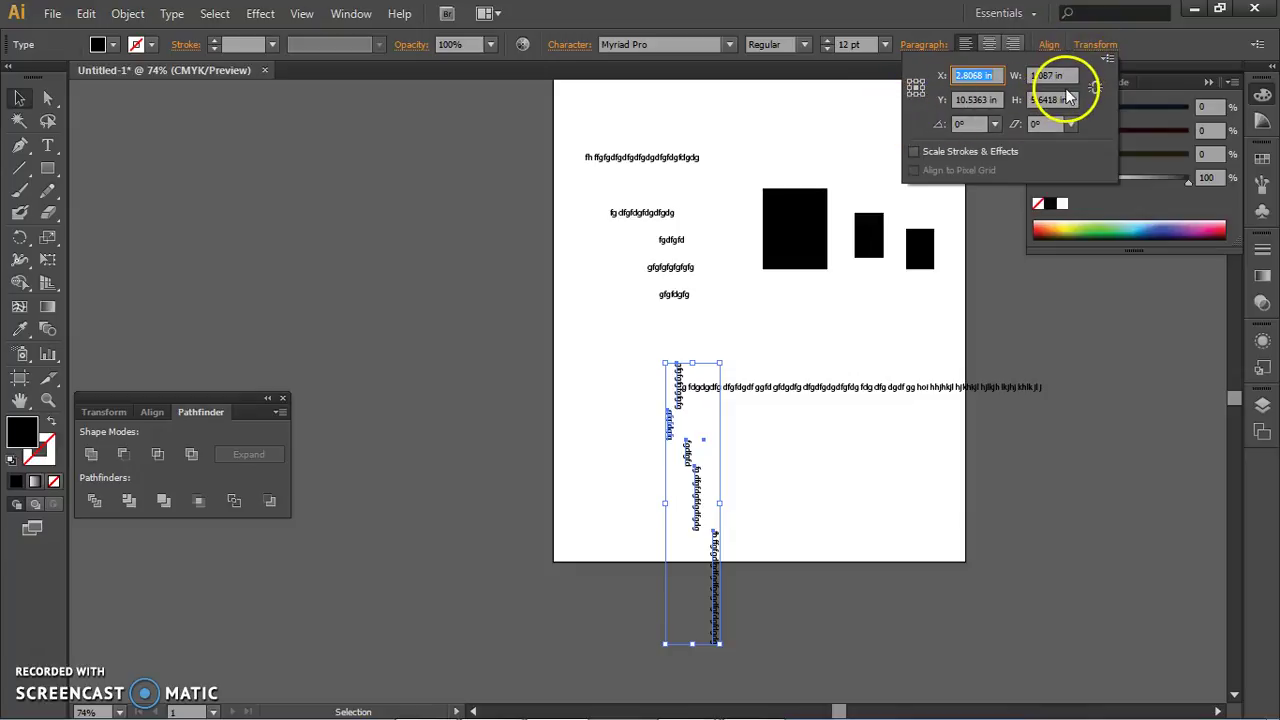
{"action": "left_click", "coordinate": [19, 97]}
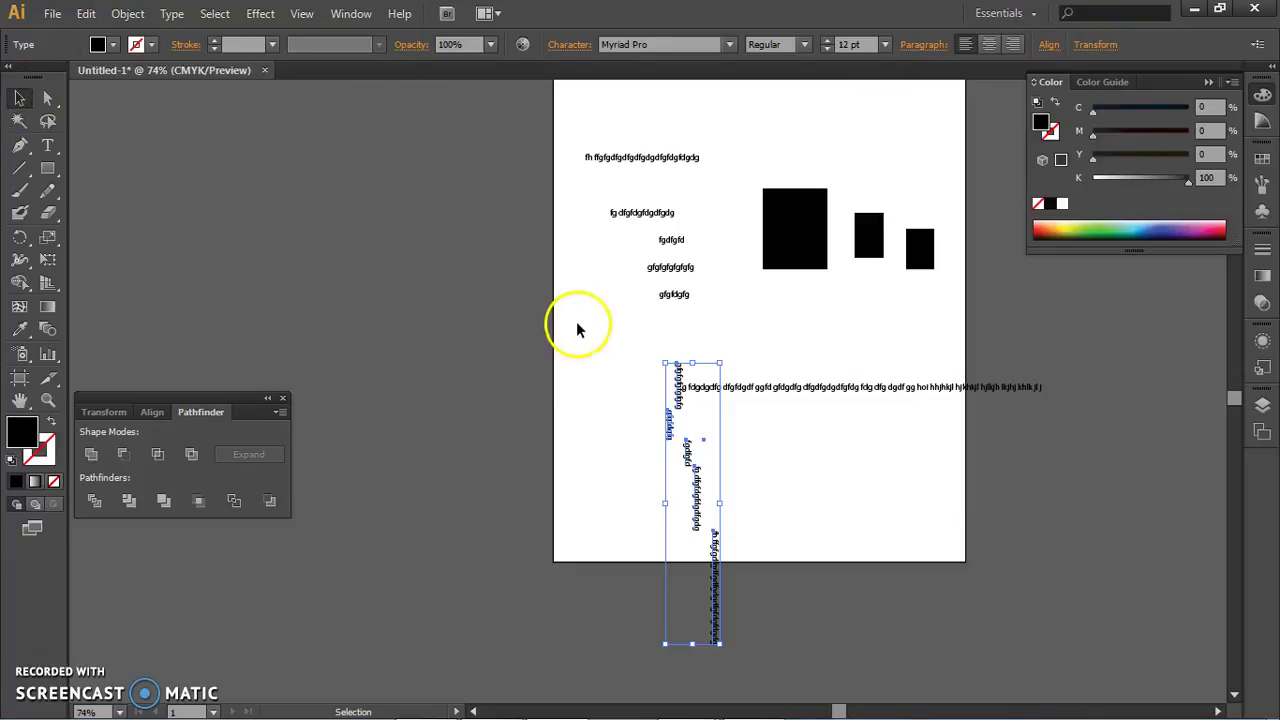
{"action": "left_click", "coordinate": [640, 385]}
{"action": "left_click_drag", "start_coordinate": [755, 535], "coordinate": [640, 409]}
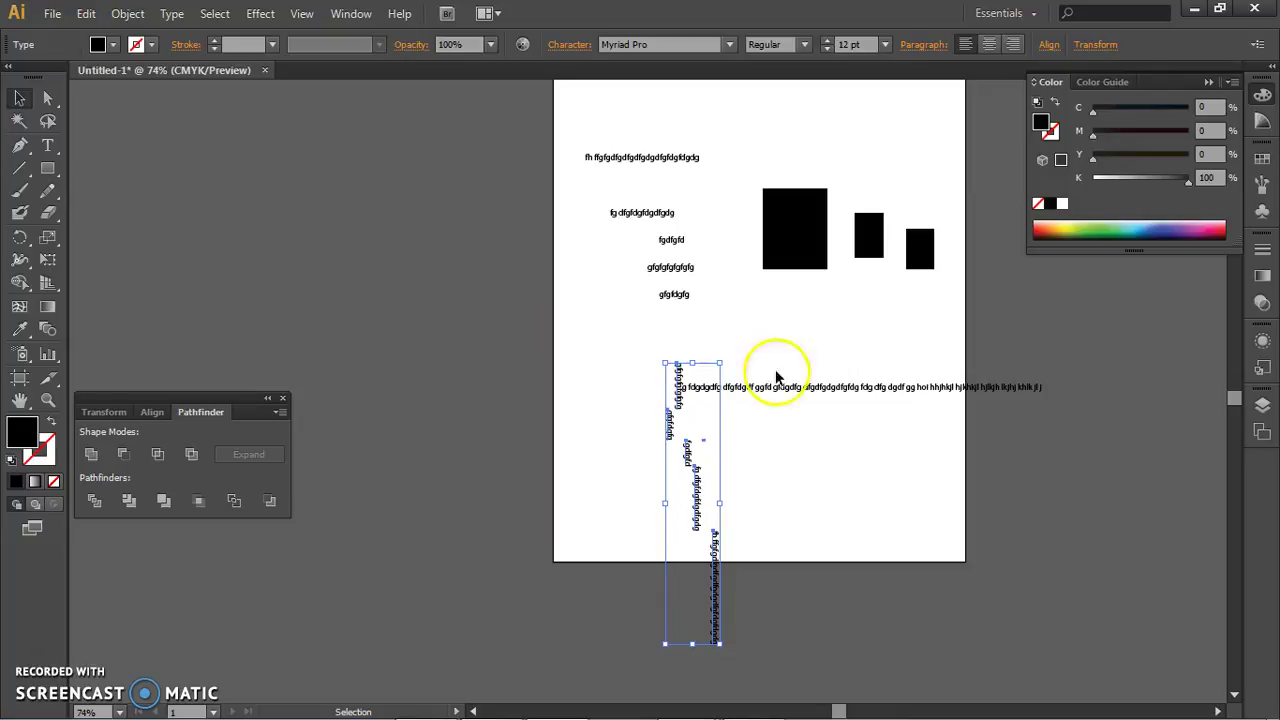
{"action": "key", "text": "ctrl+g"}
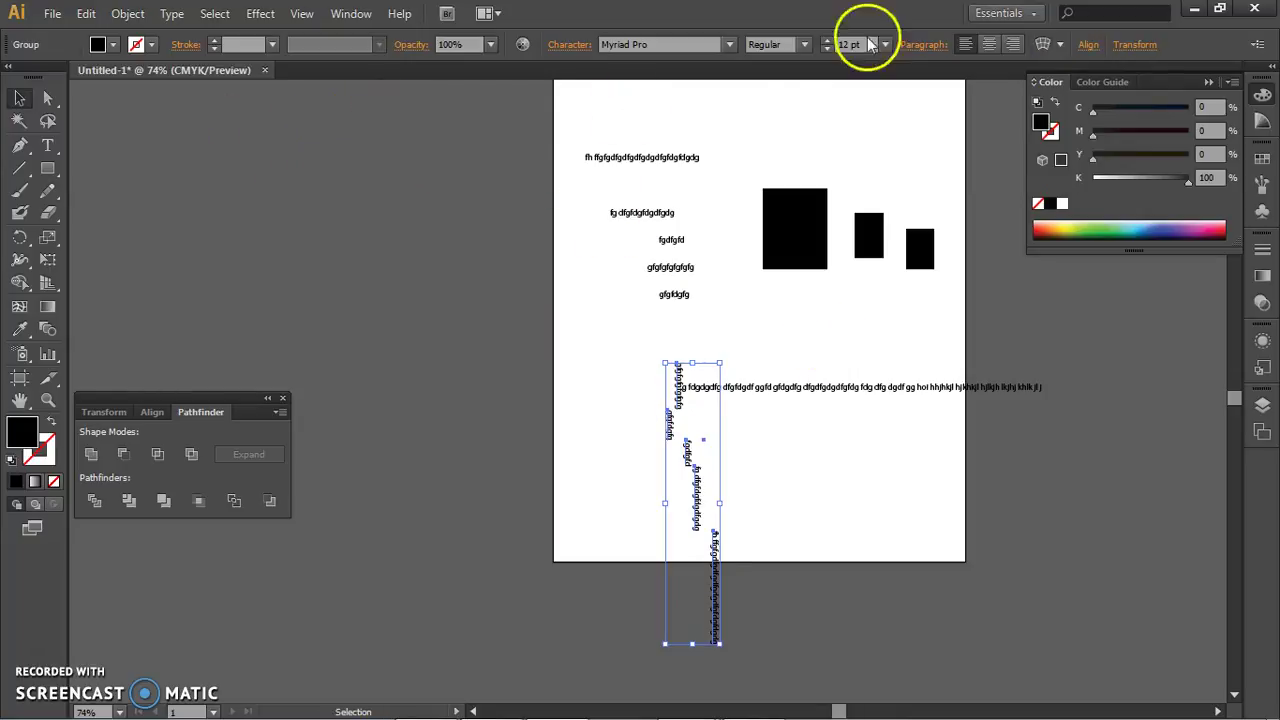
- Set the rotated text group's X and Y position to 0 in
{"action": "left_click", "coordinate": [1131, 45]}
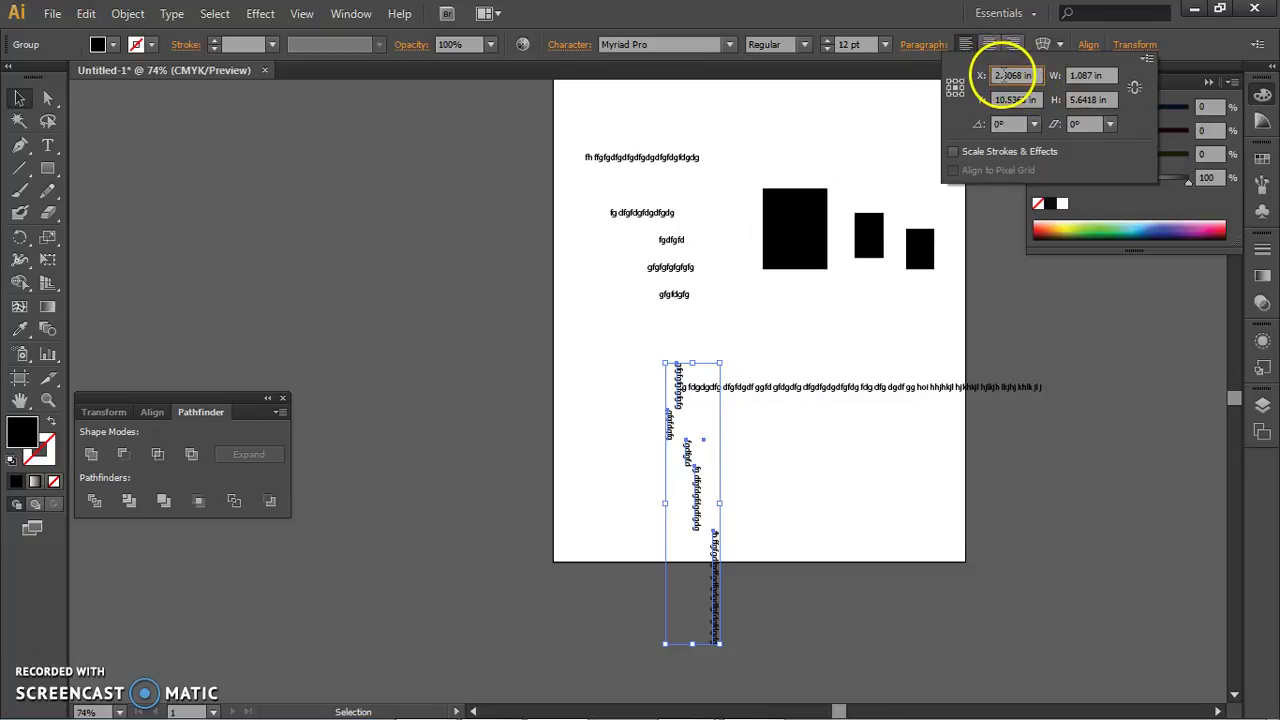
{"action": "left_click", "coordinate": [1035, 77]}
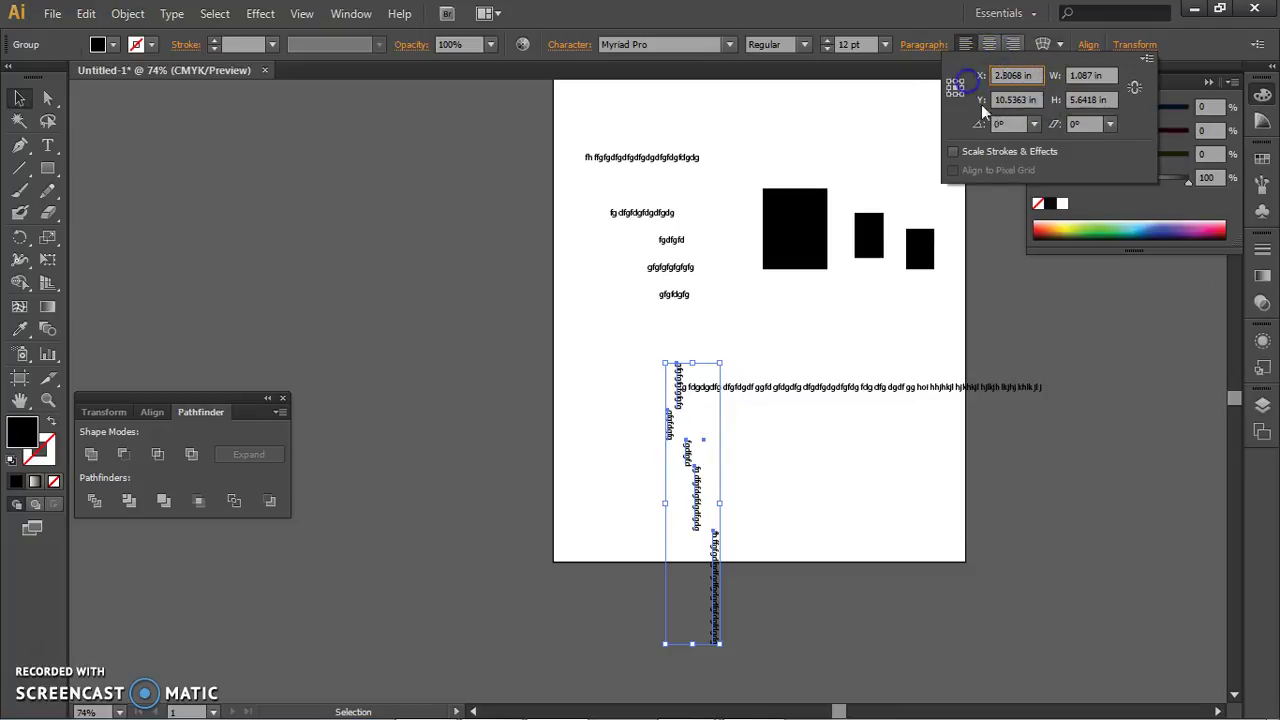
{"action": "left_click", "coordinate": [1035, 80]}
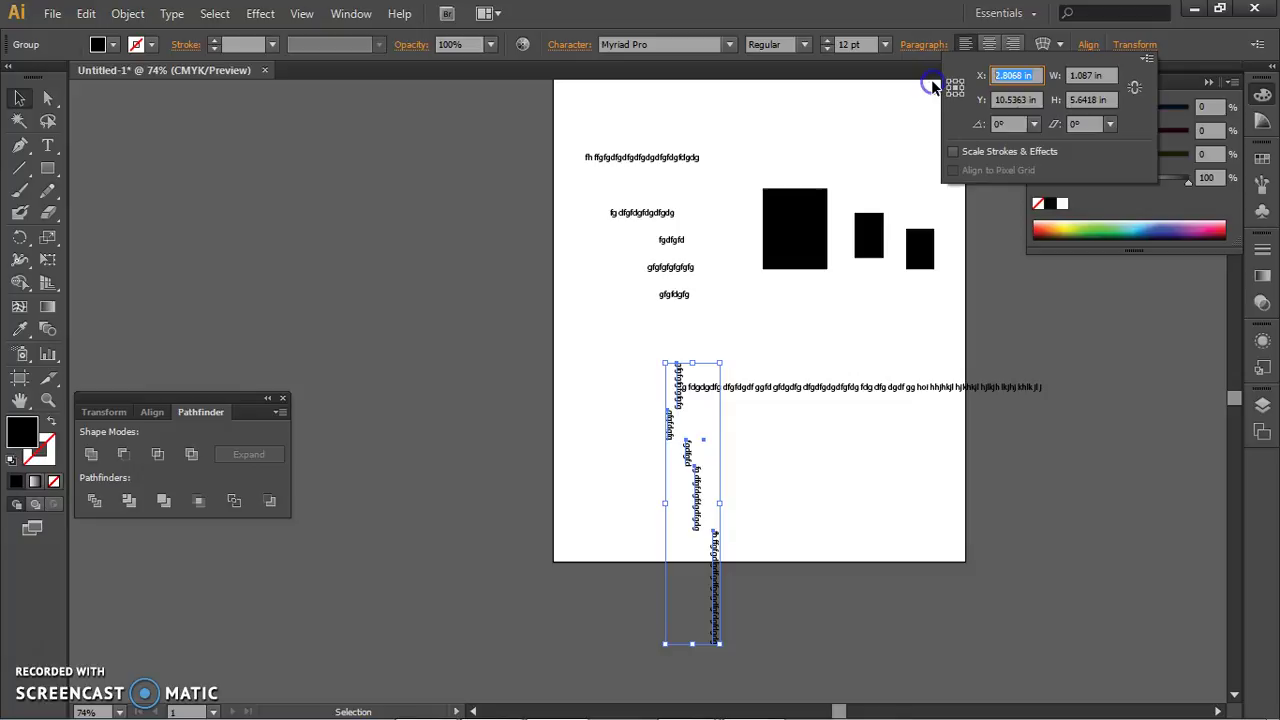
{"action": "key", "text": "Return"}
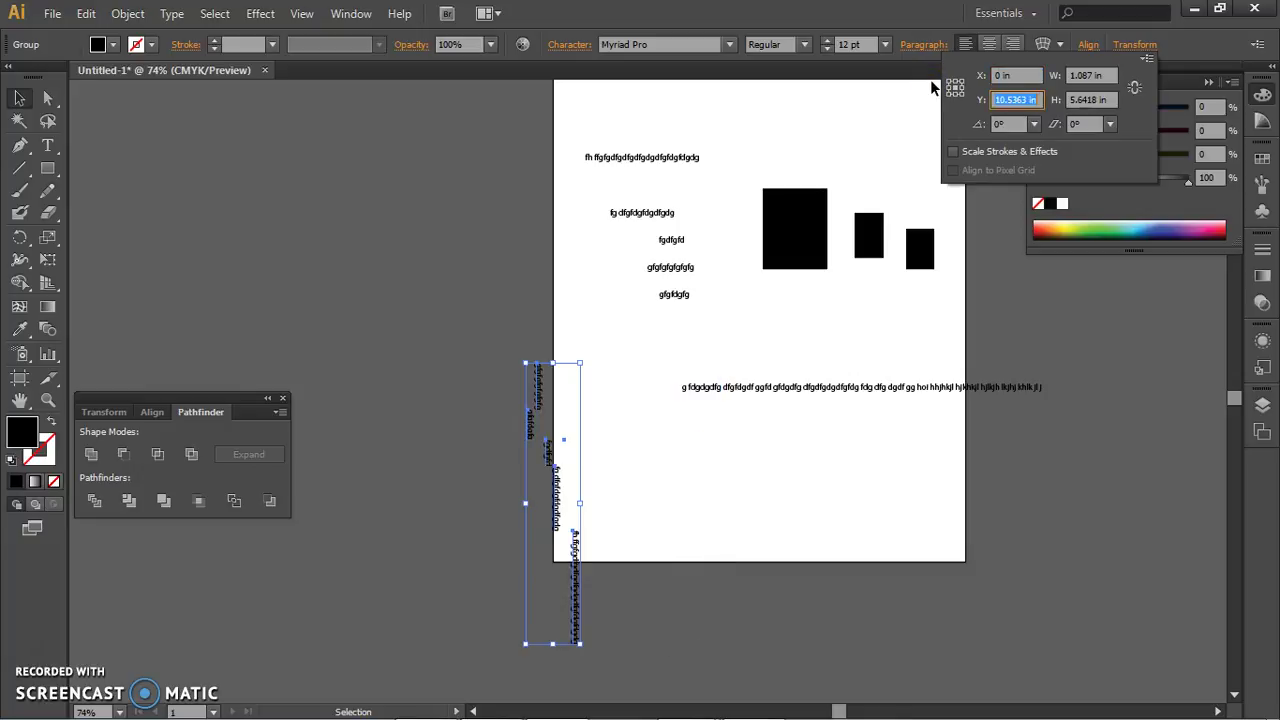
{"action": "left_click", "coordinate": [1010, 100]}
{"action": "type", "text": "0"}
{"action": "key", "text": "Tab"}
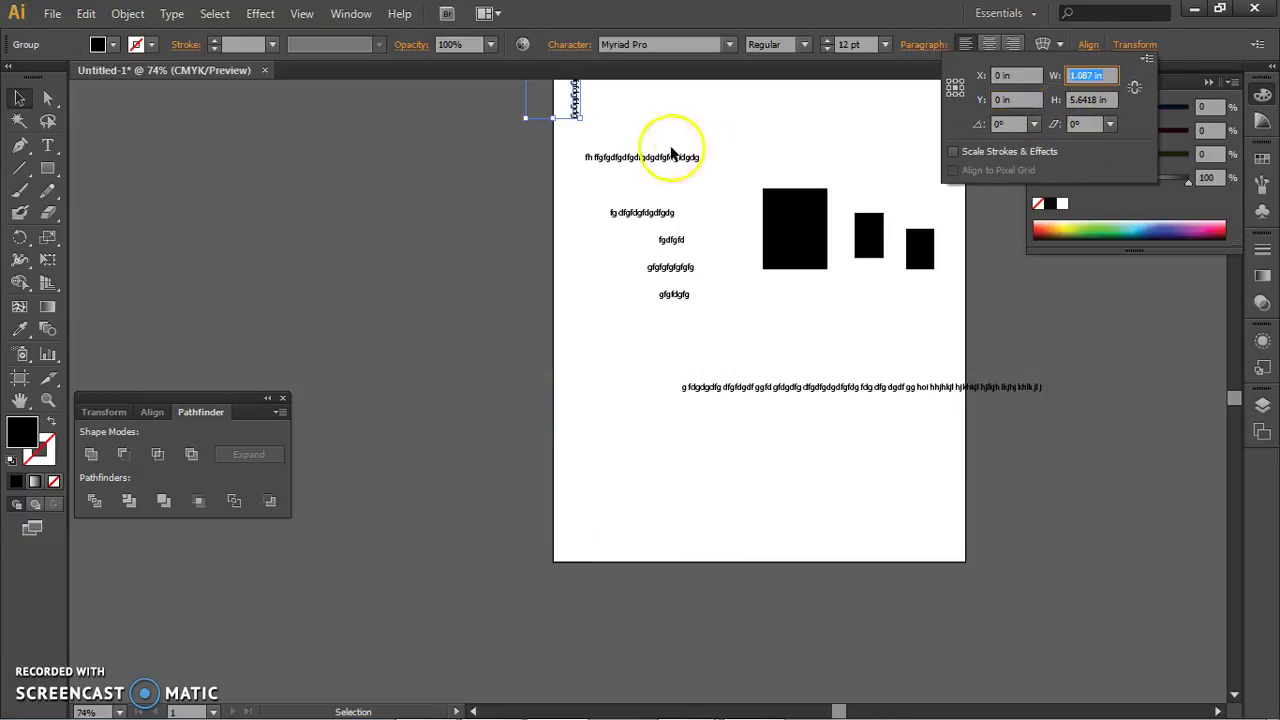
{"action": "left_click", "coordinate": [801, 234]}
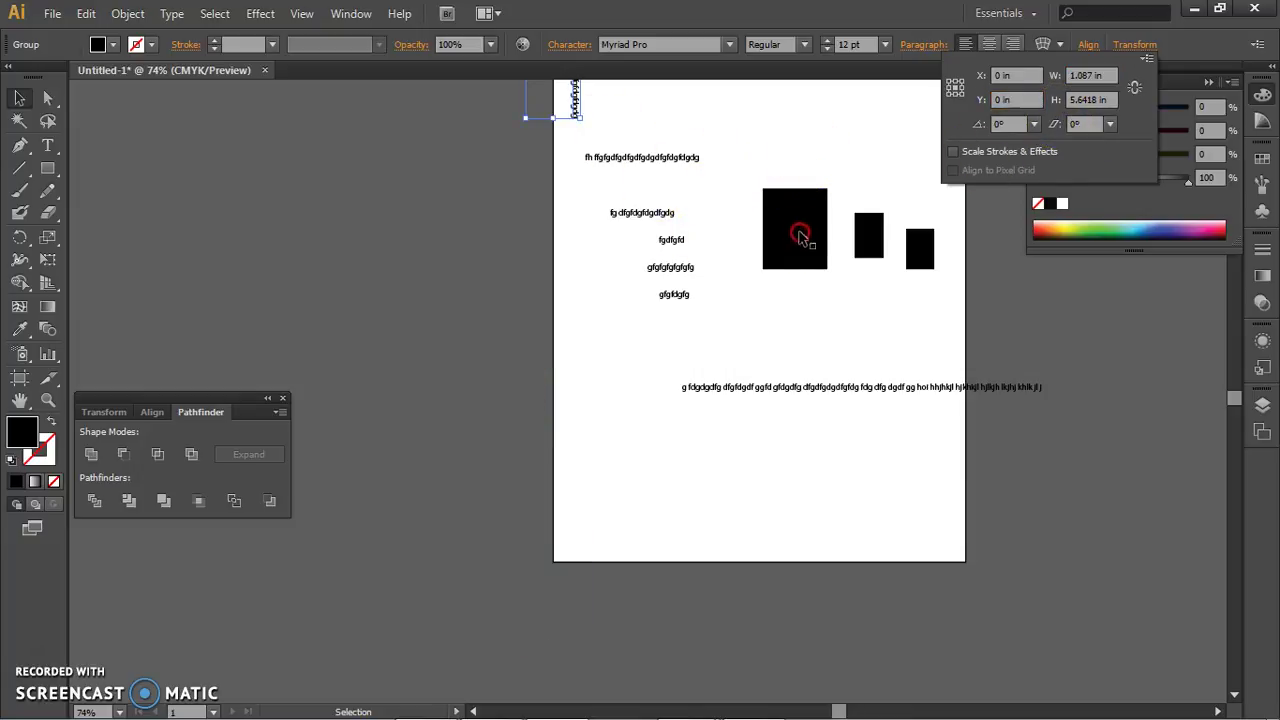
{"action": "left_click", "coordinate": [1077, 389]}
- Move the rotated text group off the artboard's upper right side, to about X 9.62 in and Y 1.96 in
{"action": "scroll", "coordinate": [871, 263], "scroll_direction": "down", "scroll_amount": 1}
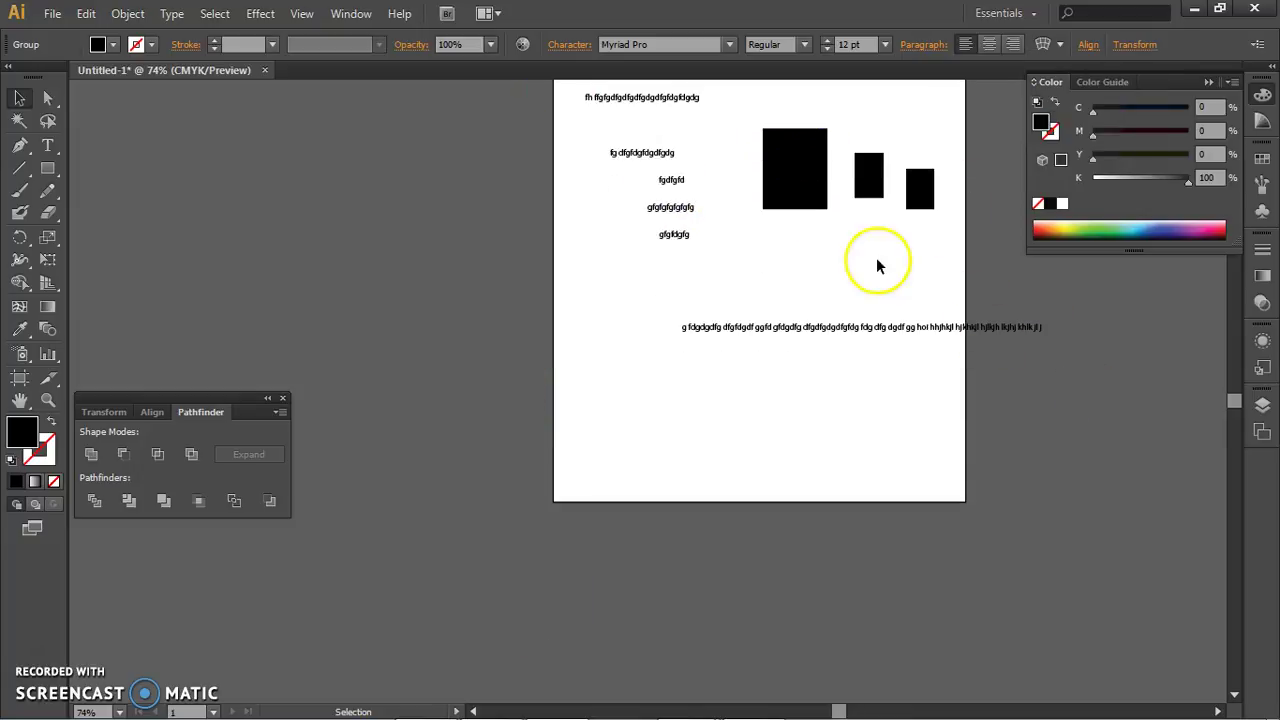
{"action": "key", "text": "ctrl+minus"}
{"action": "key", "text": "ctrl+minus"}
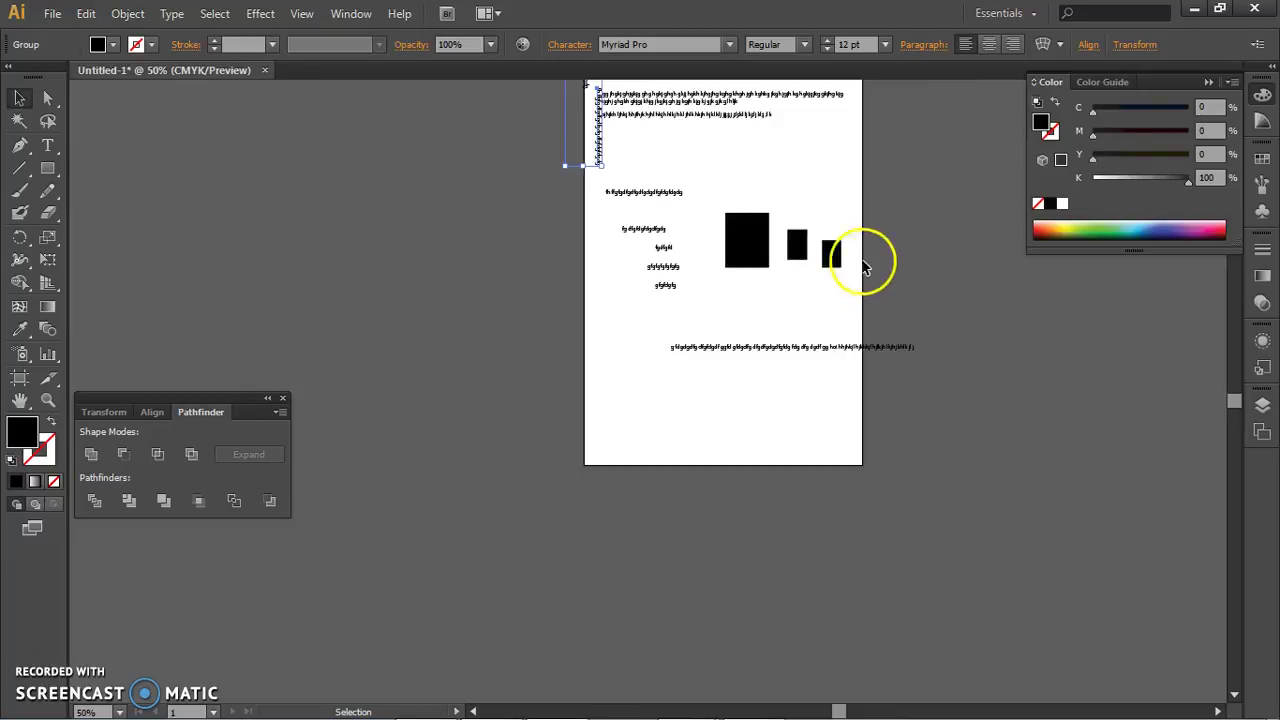
{"action": "left_click_drag", "start_coordinate": [720, 197], "coordinate": [691, 403]}
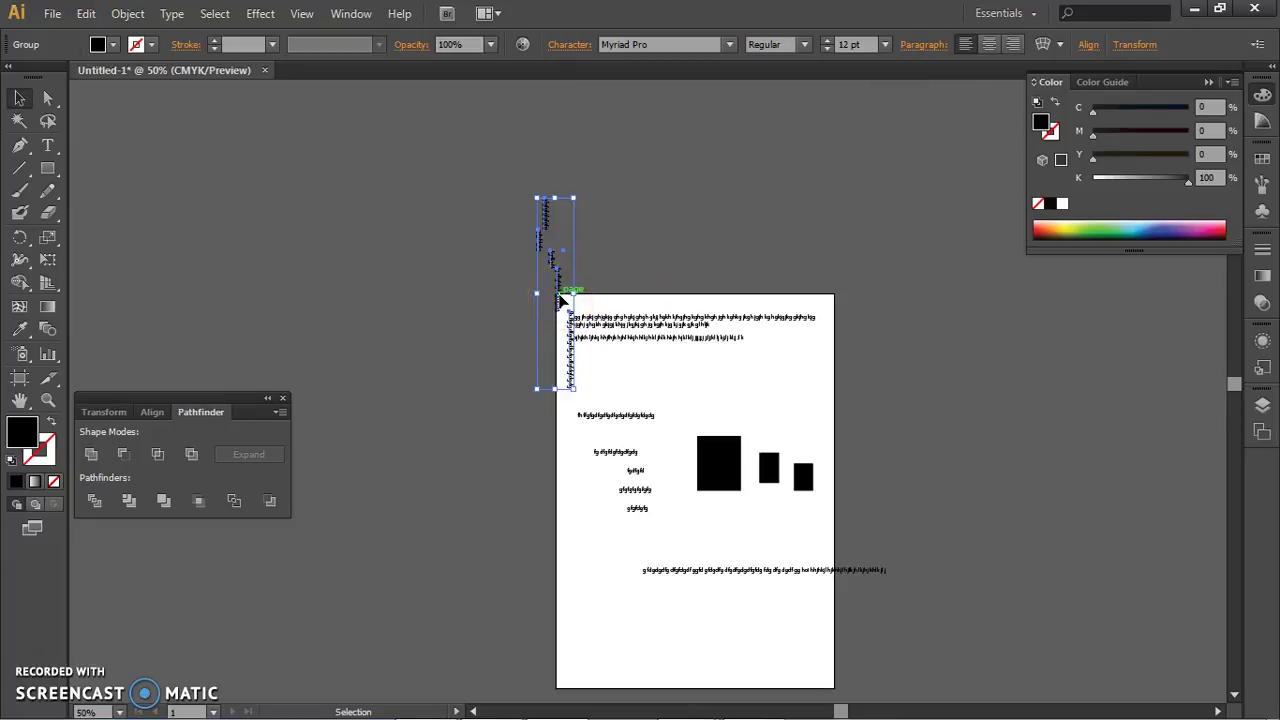
{"action": "left_click_drag", "start_coordinate": [560, 298], "coordinate": [881, 345]}
{"action": "key", "text": "space"}
{"action": "left_click_drag", "start_coordinate": [824, 378], "coordinate": [783, 307]}
{"action": "mouse_move", "coordinate": [845, 255]}
{"action": "left_mouse_down"}
{"action": "mouse_move", "coordinate": [846, 243]}
{"action": "mouse_move", "coordinate": [843, 268]}
{"action": "left_mouse_up"}
- Examine the full canvas around the artboard at 3.13% zoom and review the rotated text group's transform values
{"action": "key", "text": "ctrl+minus"}
{"action": "key", "text": "ctrl+minus"}
{"action": "key", "text": "ctrl+minus"}
{"action": "key", "text": "ctrl+minus"}
{"action": "key", "text": "ctrl+minus"}
{"action": "key", "text": "ctrl+minus"}
{"action": "key", "text": "ctrl+minus"}
{"action": "key", "text": "ctrl+minus"}
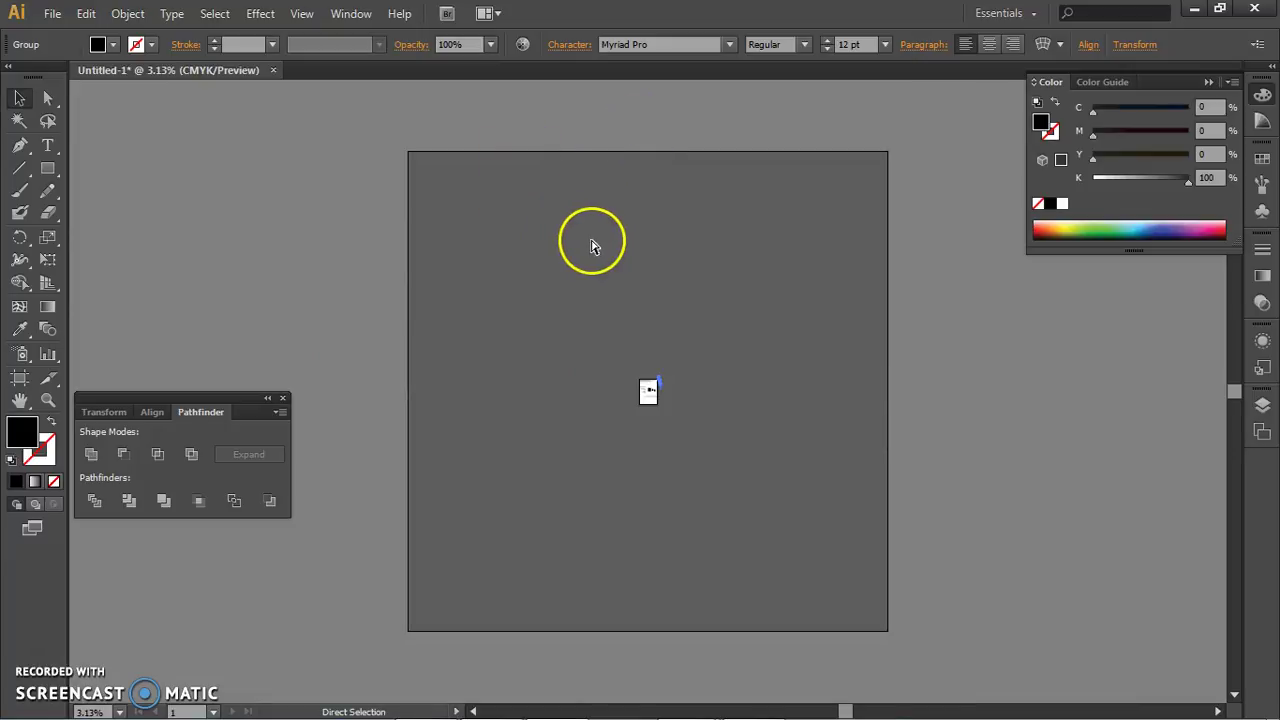
{"action": "key", "text": "ctrl+plus"}
{"action": "key", "text": "ctrl+plus"}
{"action": "key", "text": "ctrl+plus"}
{"action": "key", "text": "ctrl+plus"}
{"action": "key", "text": "ctrl+plus"}
{"action": "key", "text": "ctrl+plus"}
{"action": "key", "text": "ctrl+plus"}
{"action": "key", "text": "ctrl+plus"}
{"action": "left_click_drag", "start_coordinate": [926, 334], "coordinate": [876, 469]}
{"action": "left_click", "coordinate": [1133, 44]}
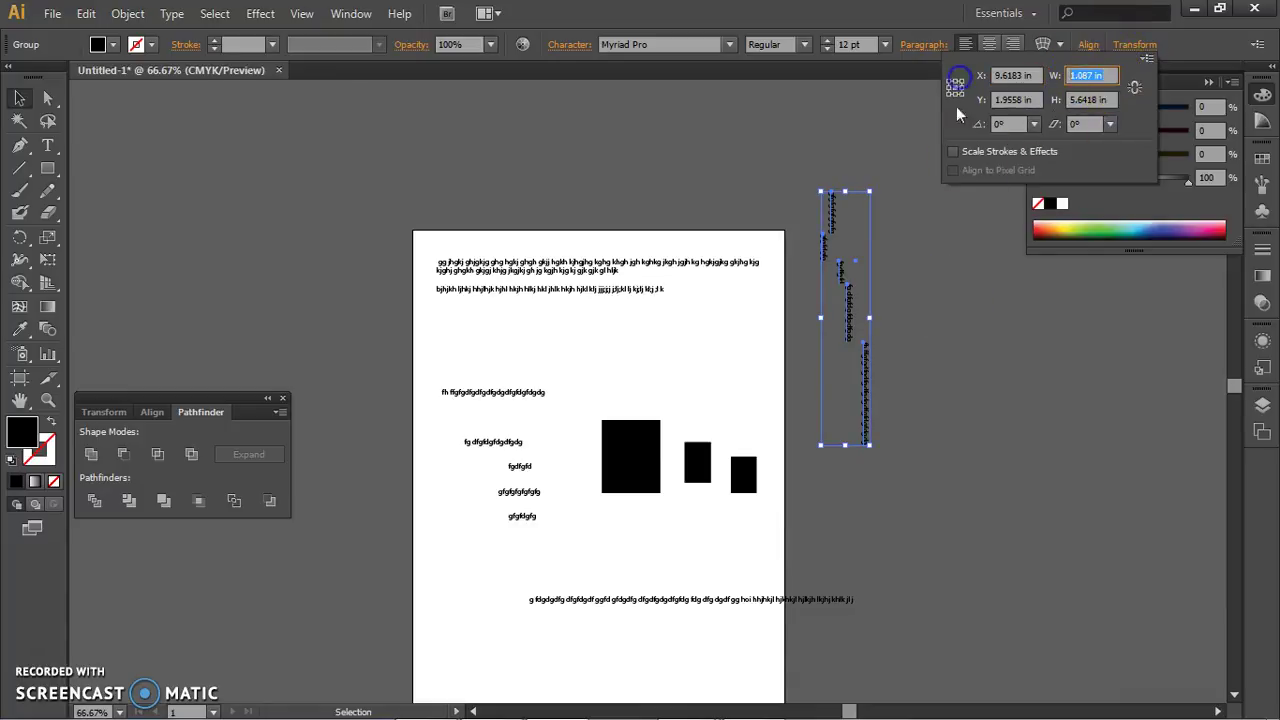
- Draw a black rectangle about 1.94 in wide and 1.54 in high above the three black rectangles and select it
{"action": "left_click", "coordinate": [47, 168]}
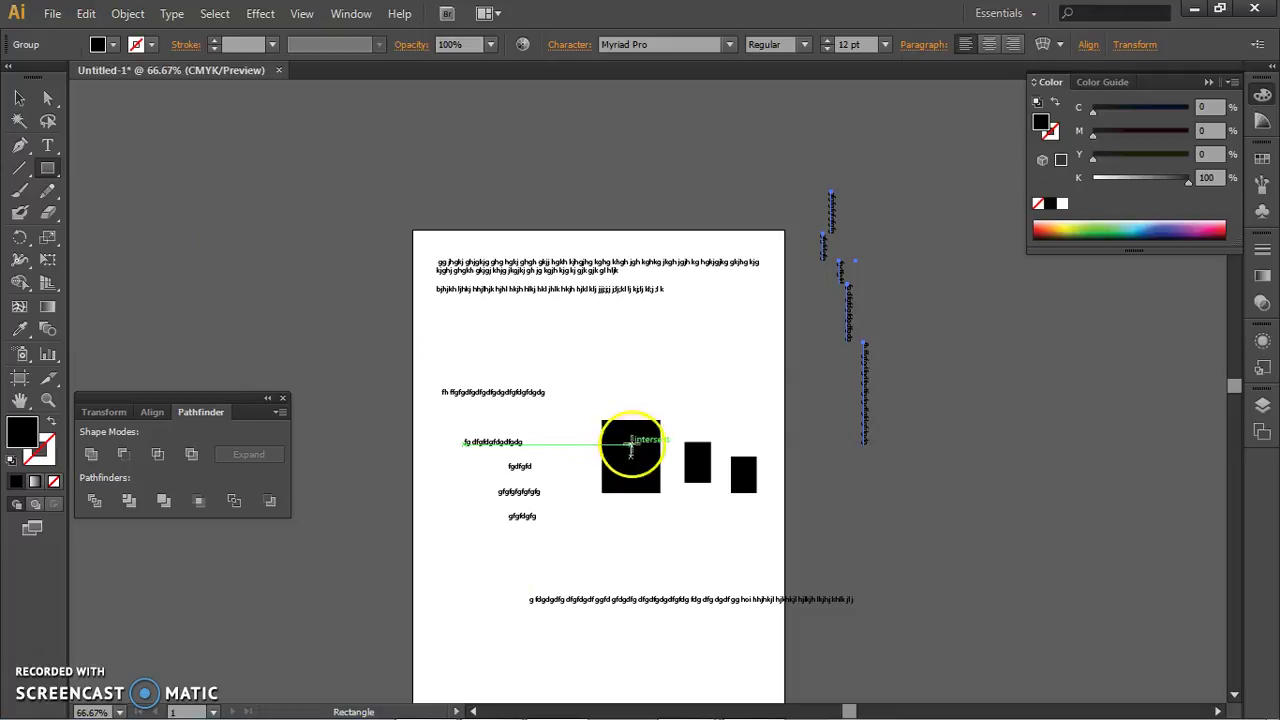
{"action": "left_click_drag", "start_coordinate": [618, 320], "coordinate": [706, 389]}
{"action": "left_click", "coordinate": [22, 99]}
{"action": "left_click", "coordinate": [686, 194]}
{"action": "left_click", "coordinate": [666, 354]}
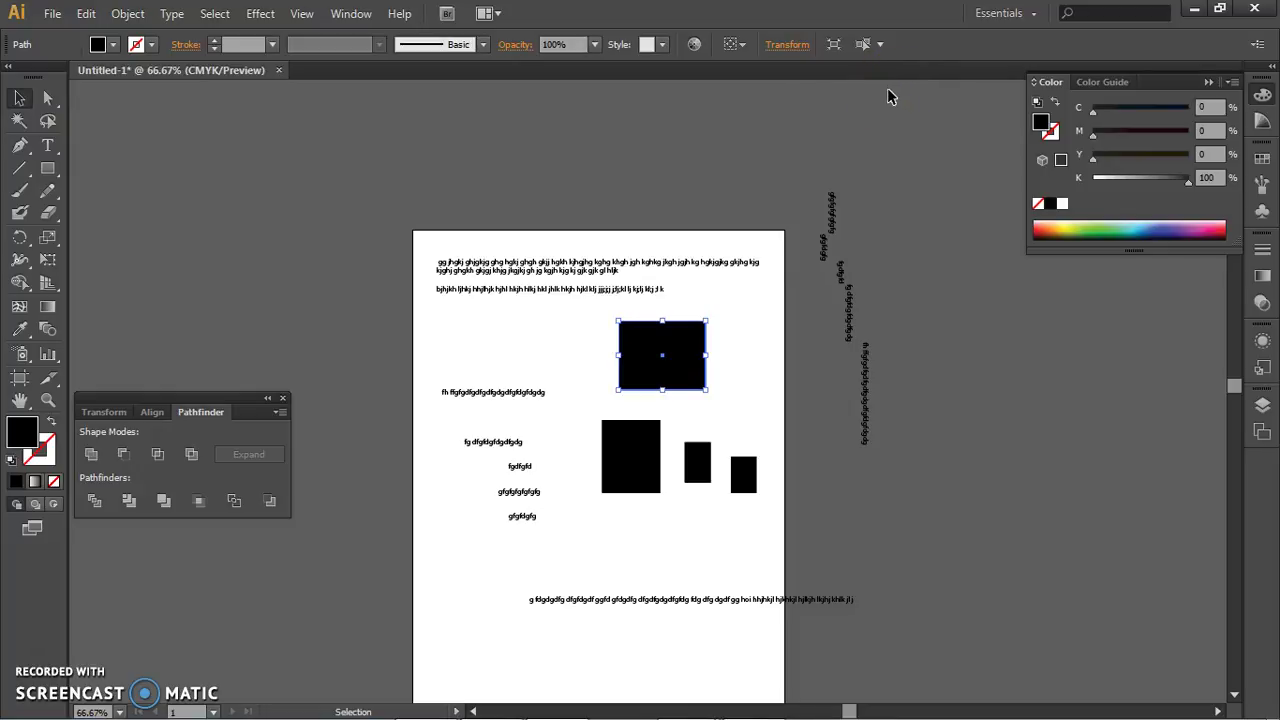
- Set the new rectangle's width and height to 1 in and rotate it to stand on one corner
{"action": "left_click", "coordinate": [786, 46]}
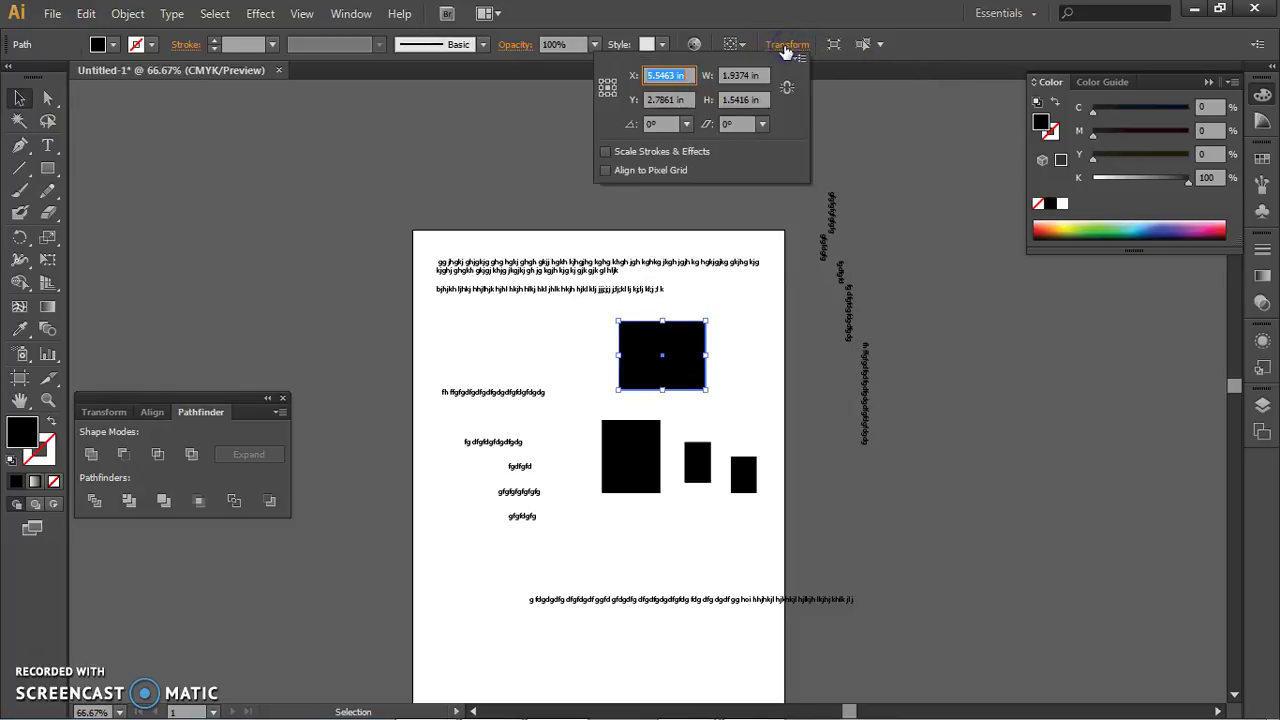
{"action": "left_click", "coordinate": [755, 75]}
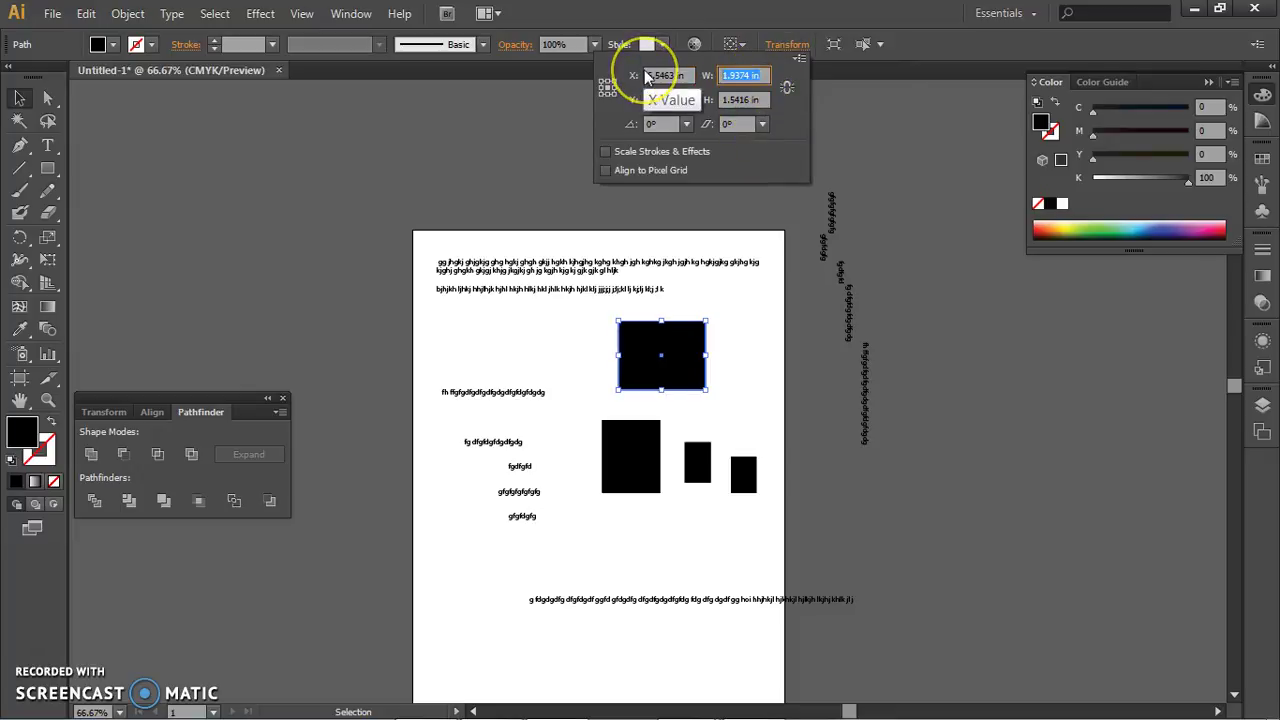
{"action": "type", "text": "1"}
{"action": "key", "text": "Tab"}
{"action": "type", "text": "1"}
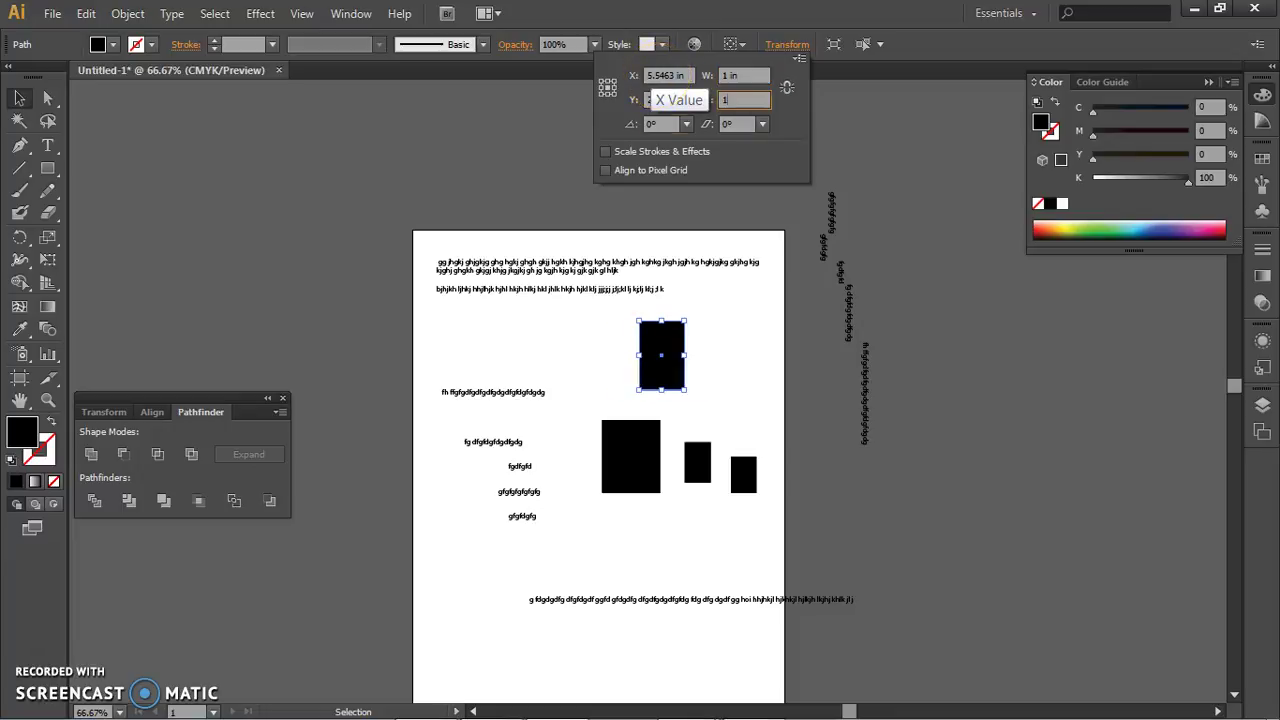
{"action": "key", "text": "Tab"}
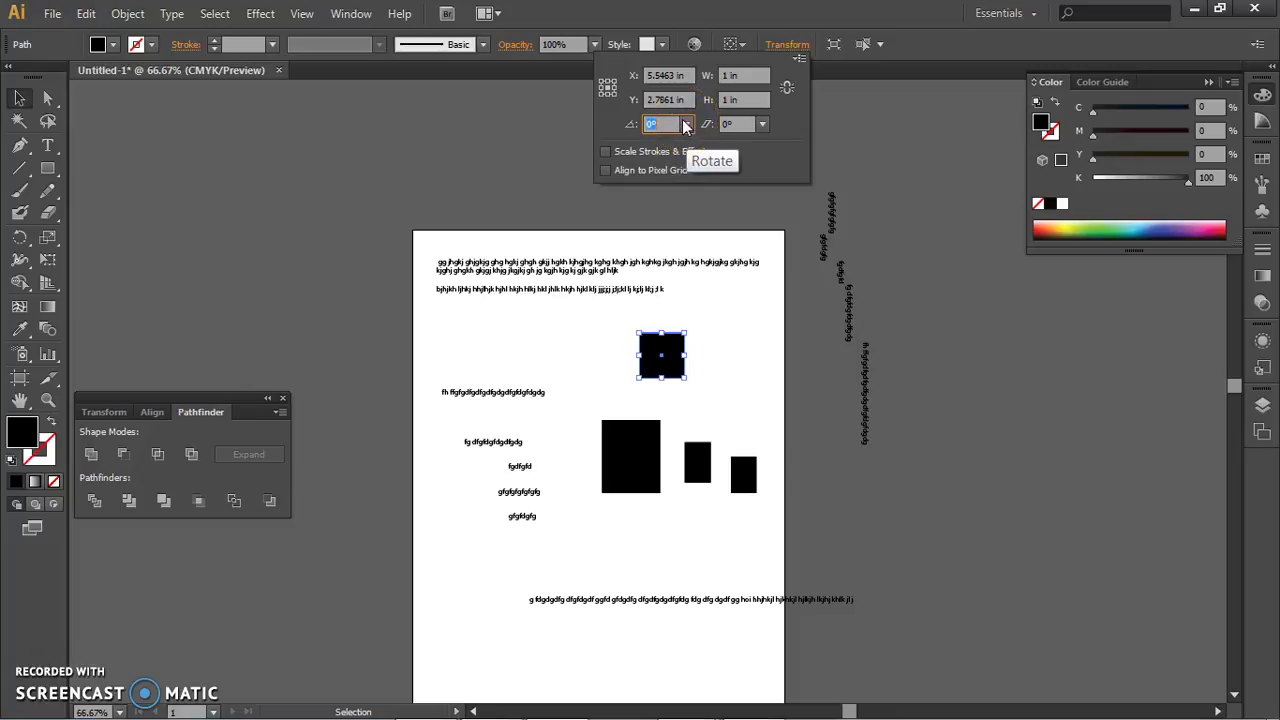
{"action": "key", "text": "Return"}
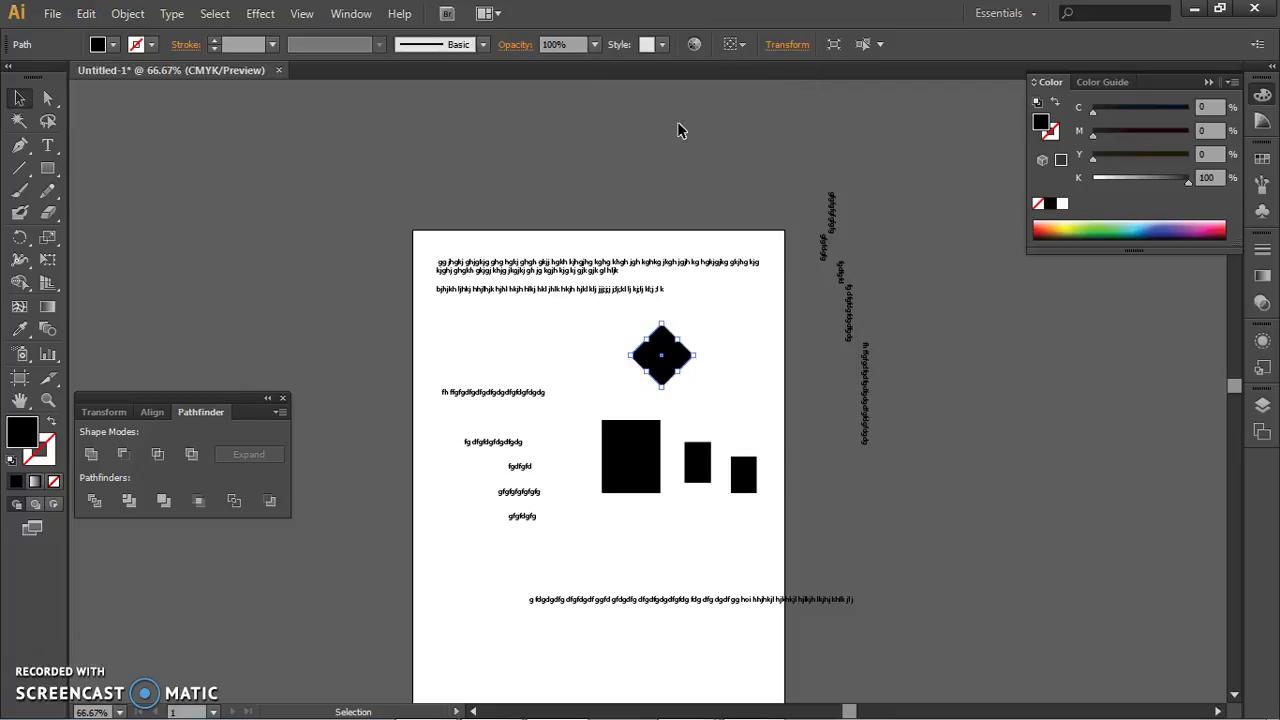
- Shear the rotated square by 20°
{"action": "left_click", "coordinate": [778, 46]}
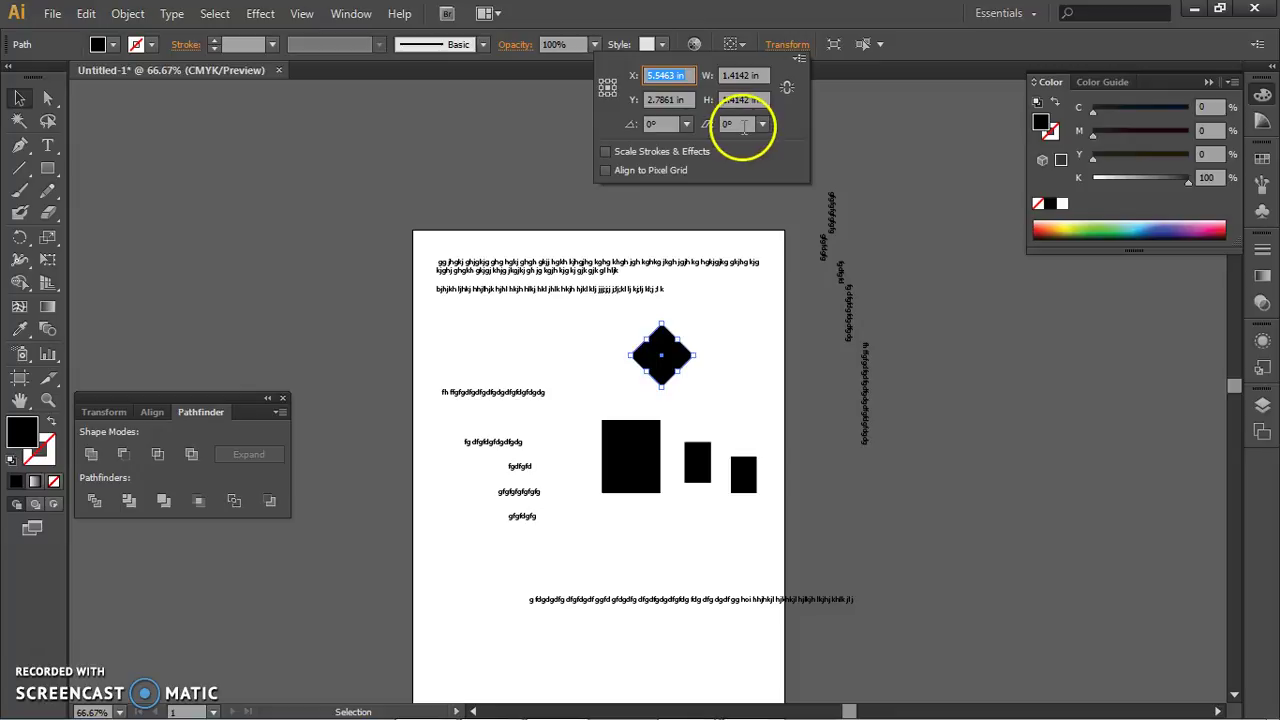
{"action": "left_click", "coordinate": [737, 123]}
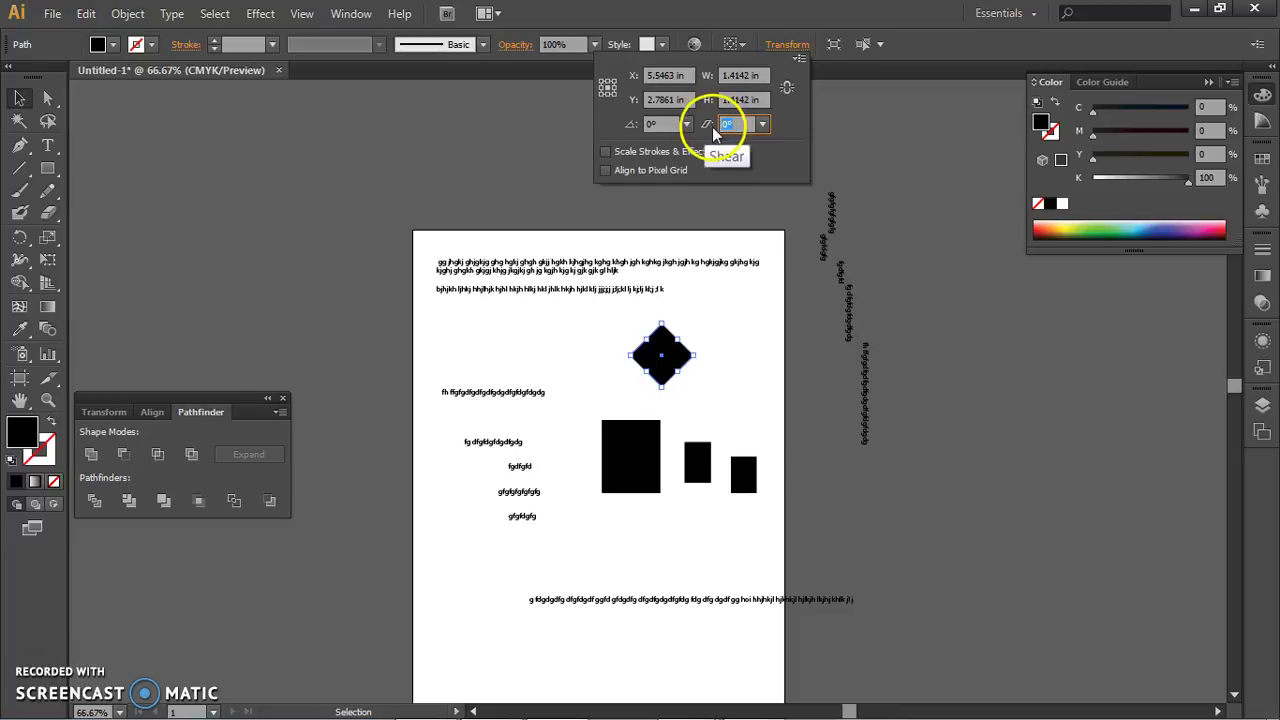
{"action": "type", "text": "2"}
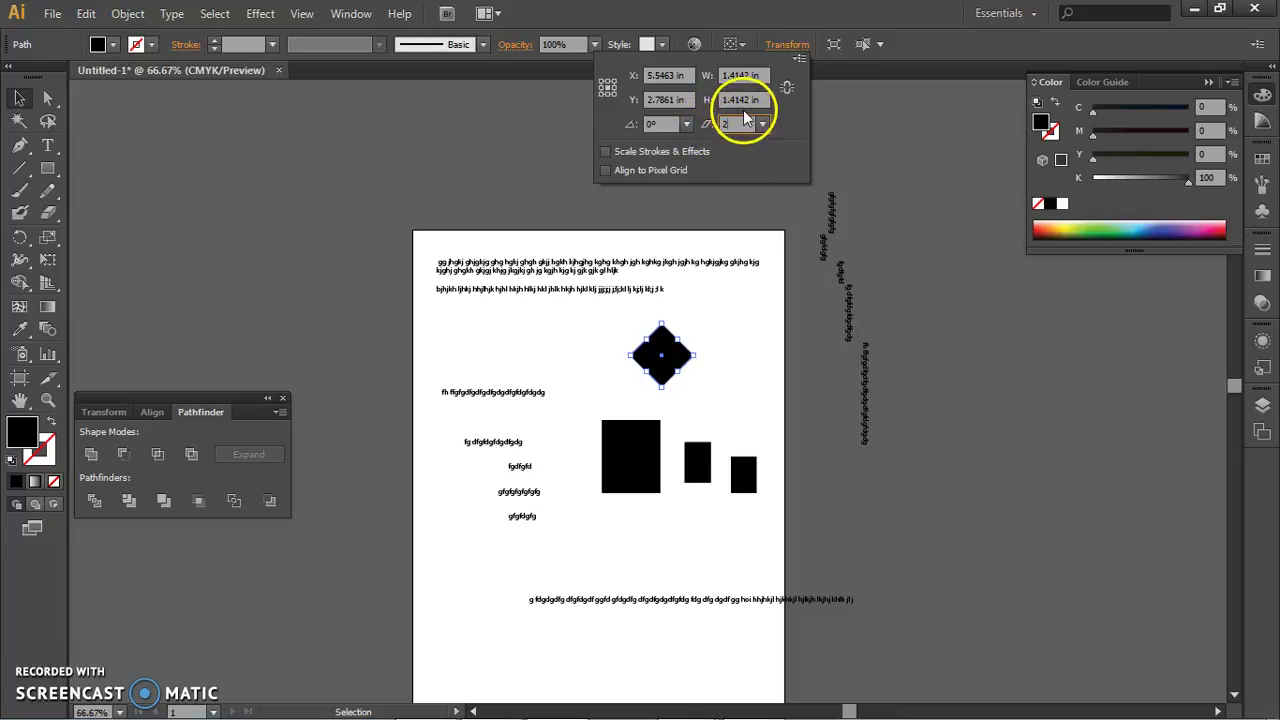
{"action": "type", "text": "0"}
{"action": "key", "text": "Return"}
{"action": "left_click_drag", "start_coordinate": [700, 337], "coordinate": [697, 342]}
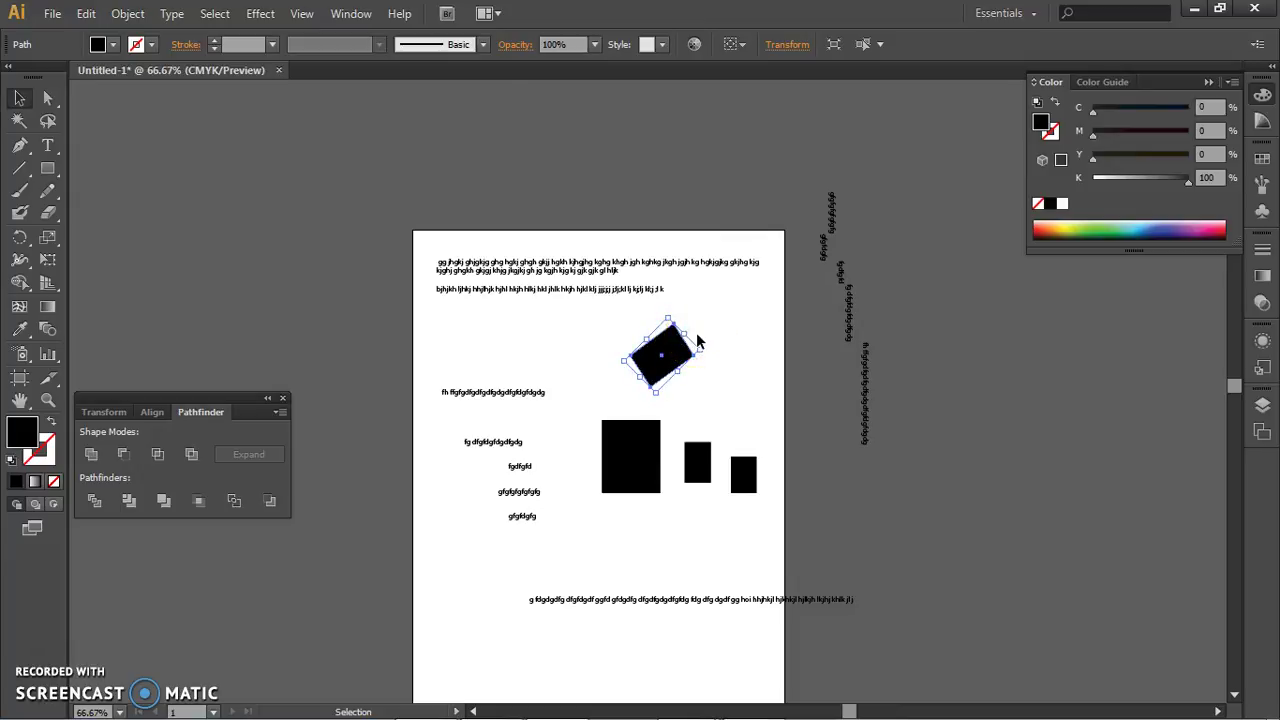
- Select the sheared shape together with the three black rectangles below it
{"action": "left_click", "coordinate": [787, 44]}
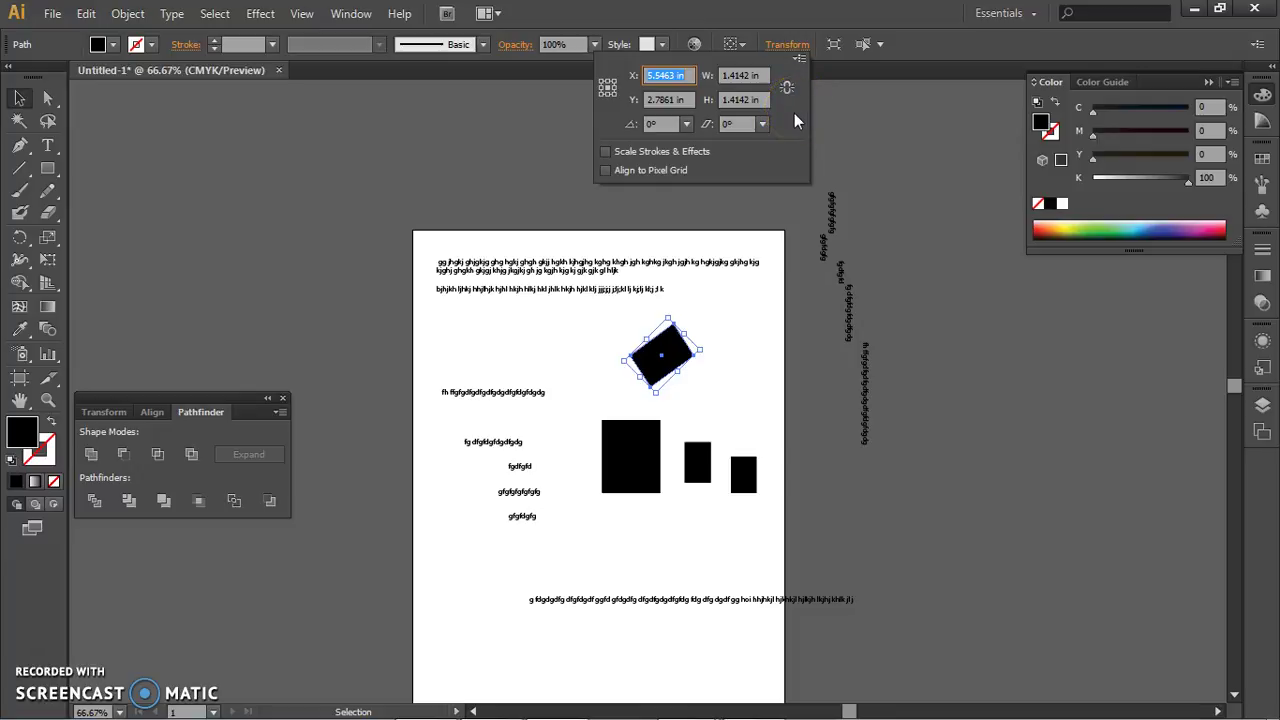
{"action": "left_click", "coordinate": [717, 388]}
{"action": "left_click_drag", "start_coordinate": [757, 500], "coordinate": [586, 339]}
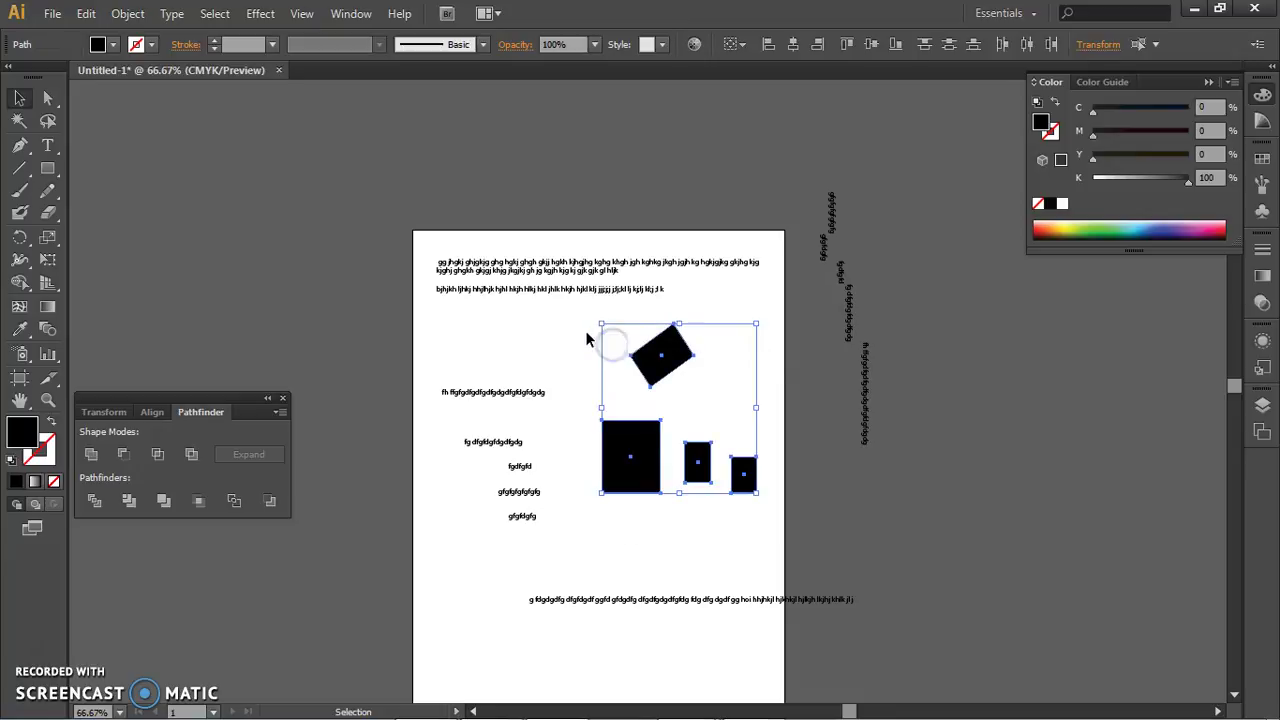
{"action": "left_click", "coordinate": [749, 509]}
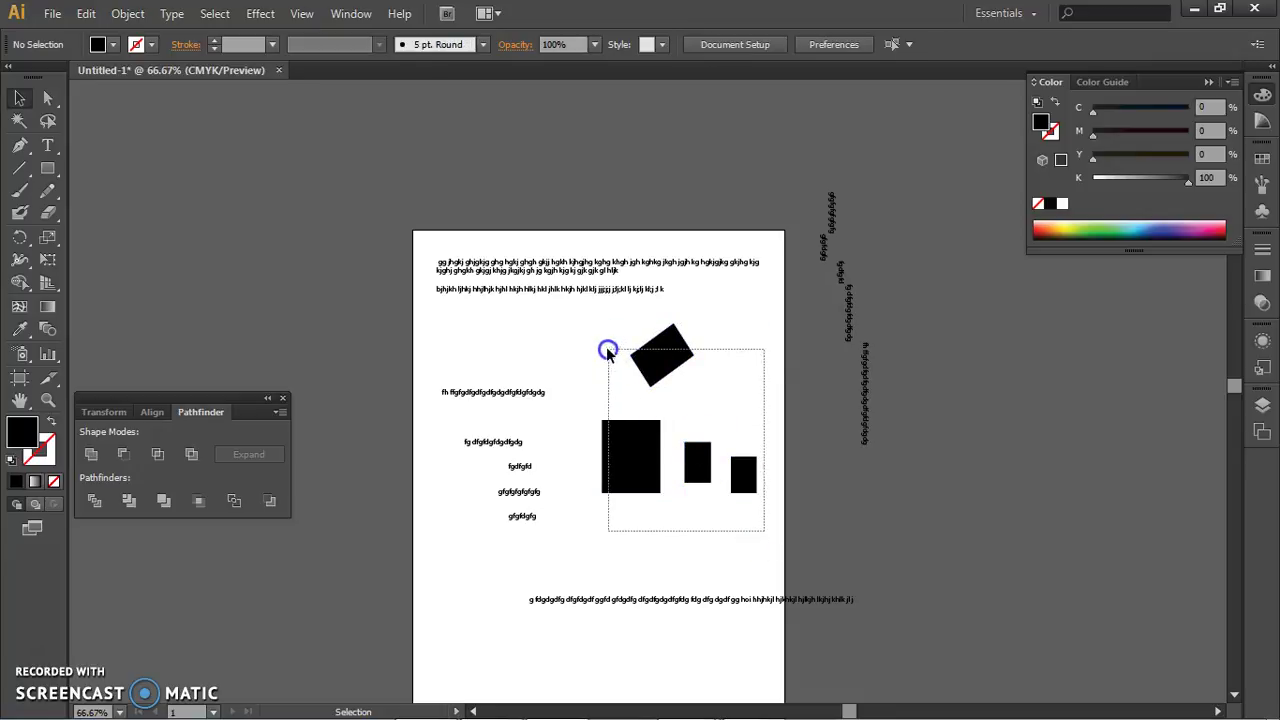